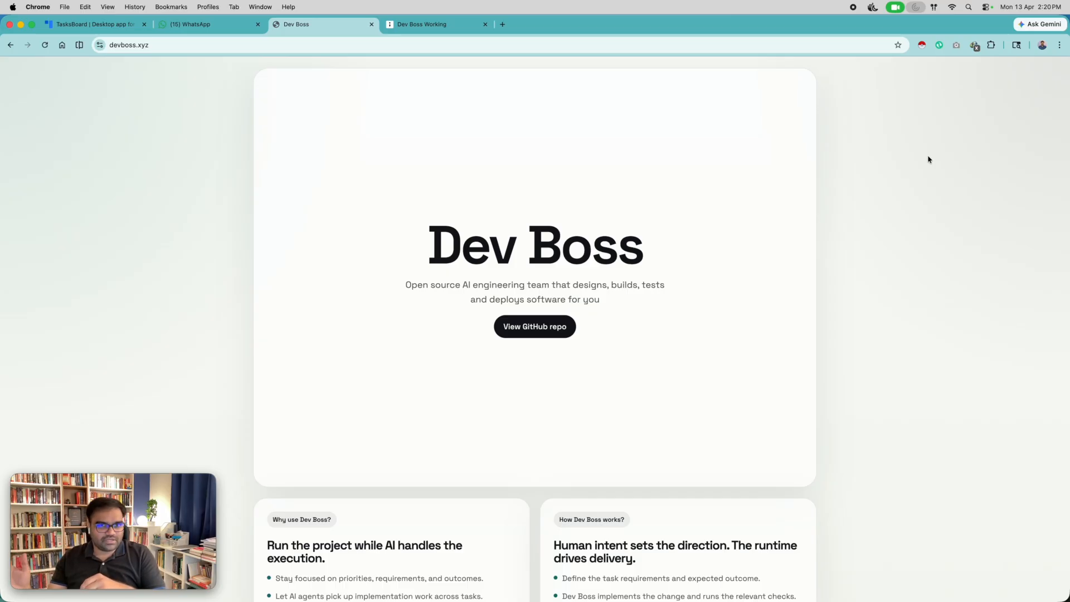
Open the Dev Boss GitHub repository from devboss.xyz and review the README's What You Need section, including the Docker Desktop requirement.
key(ctrl+Tab)
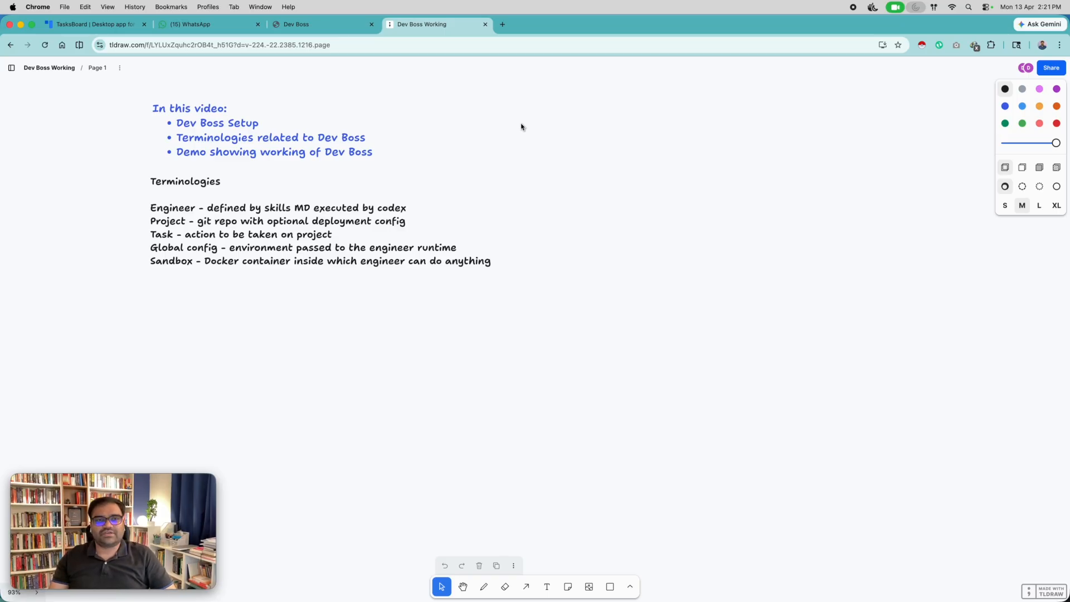
key(super+alt+Left)
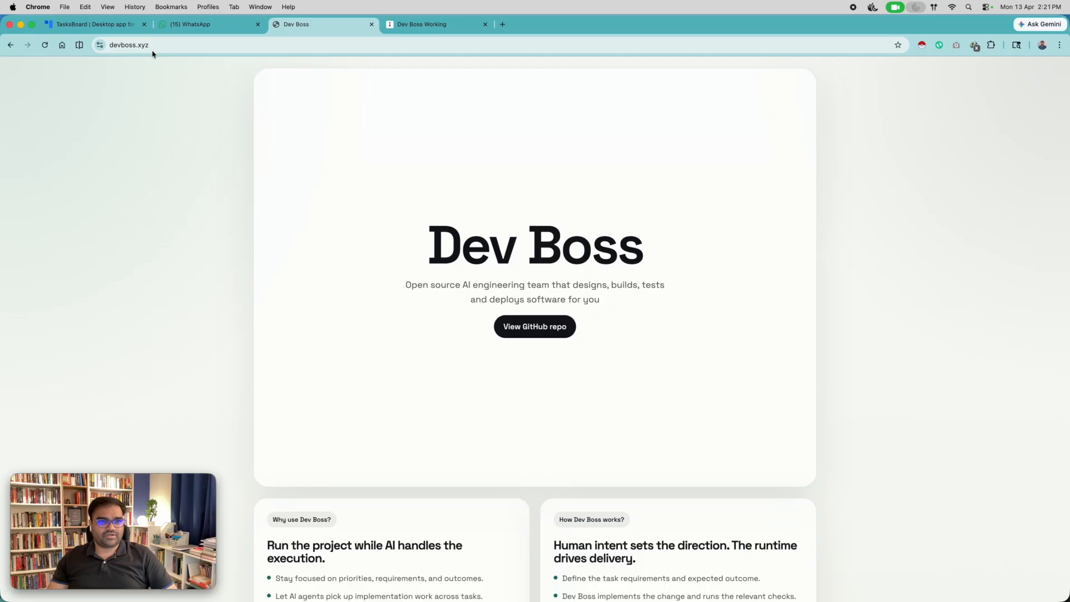
click(539, 327)
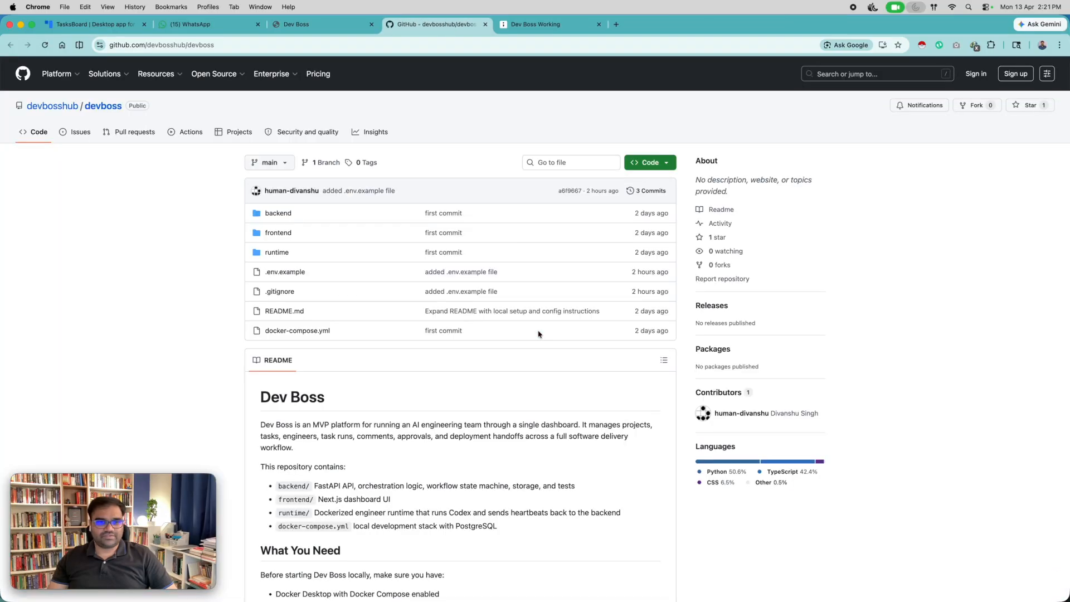
scroll(538, 334, down, 8)
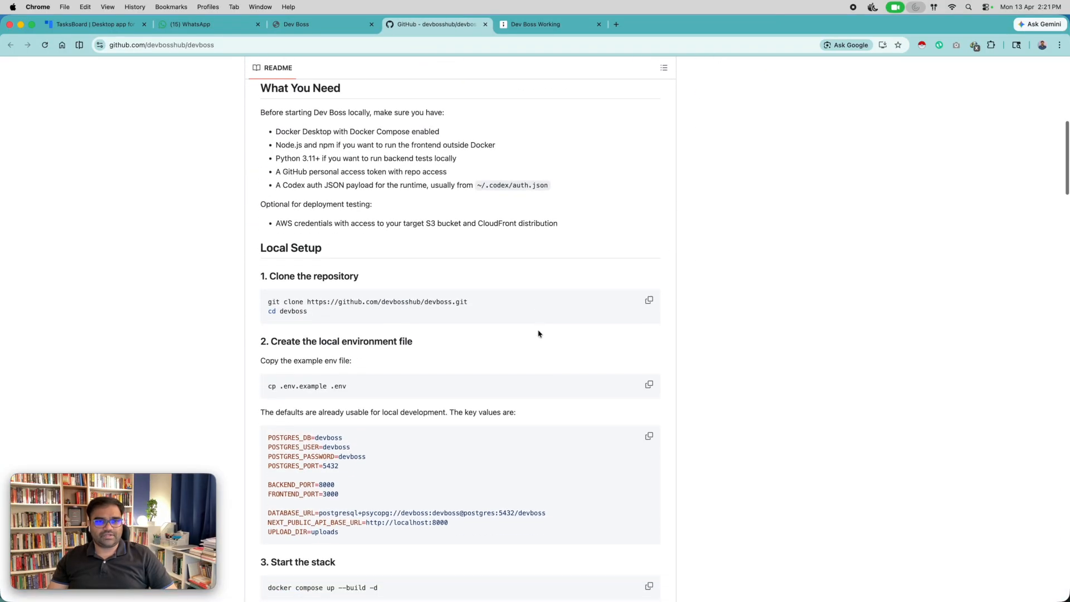
scroll(538, 333, up, 1)
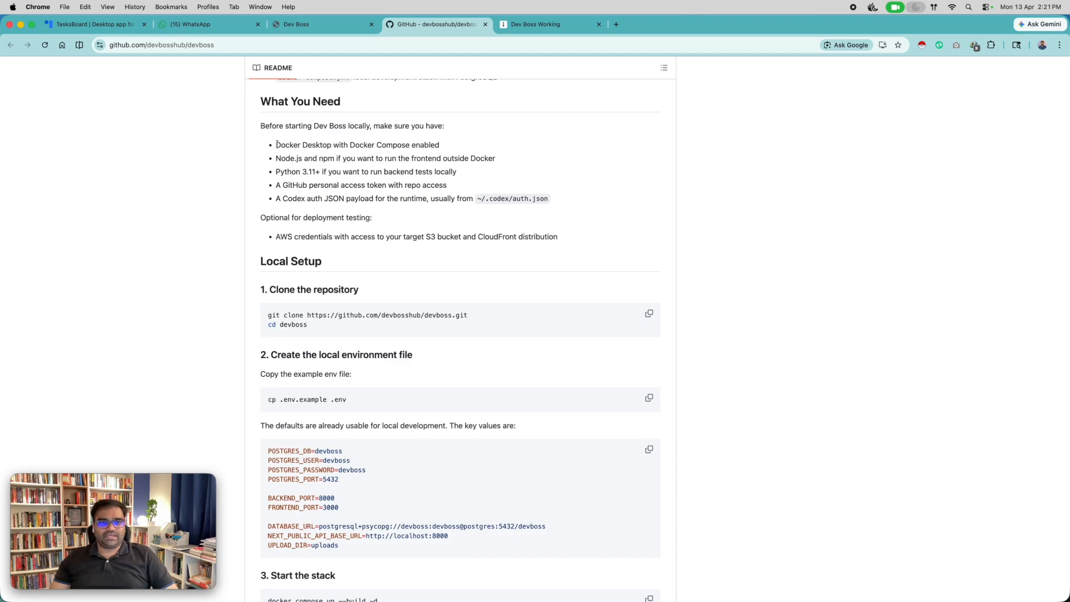
drag(276, 145, 446, 148)
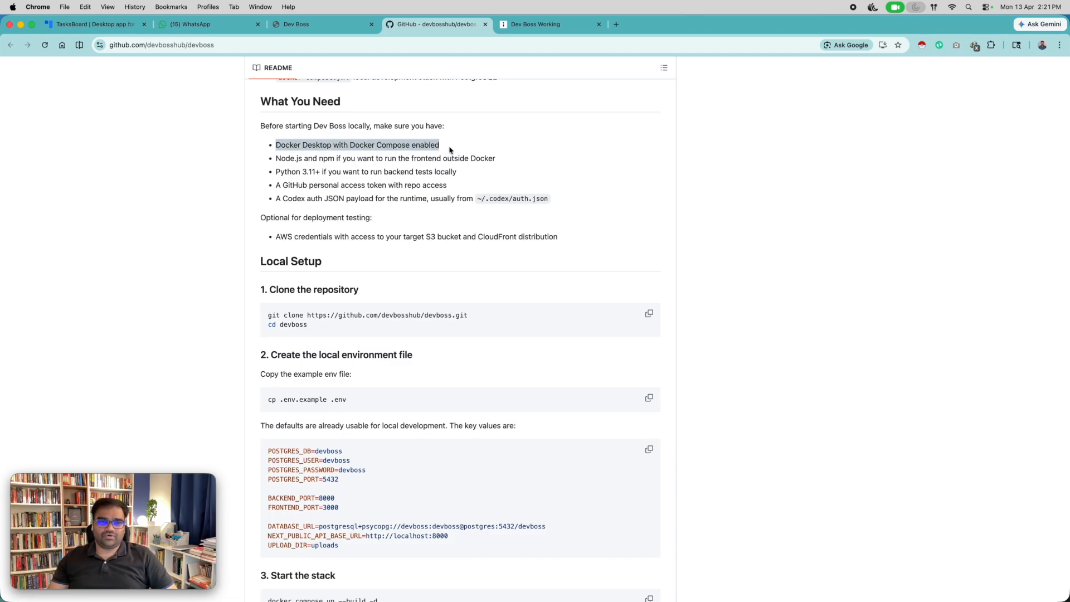
click(440, 150)
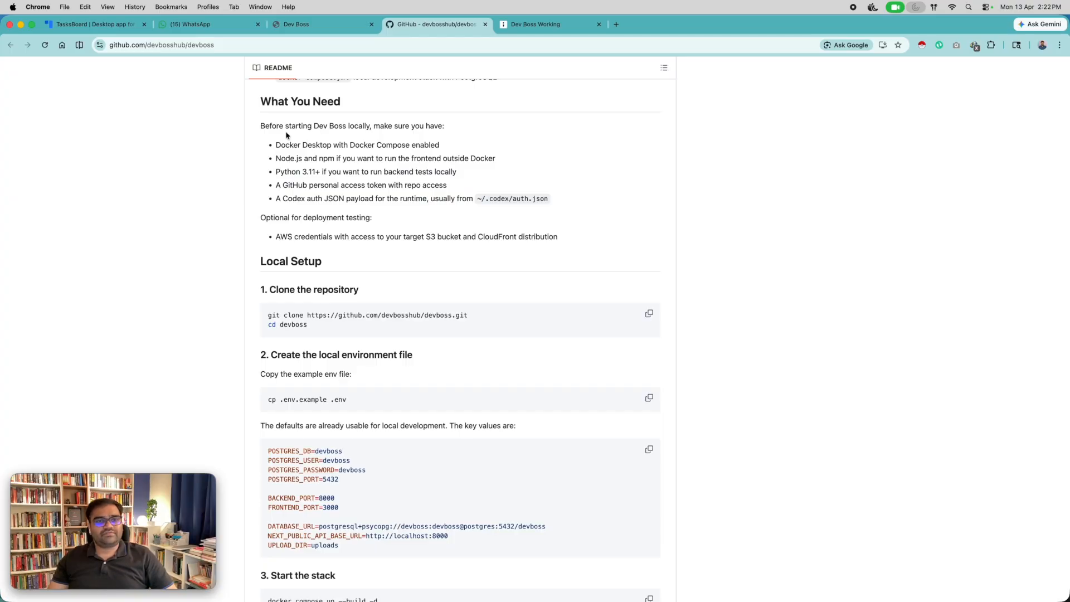
scroll(312, 158, down, 5)
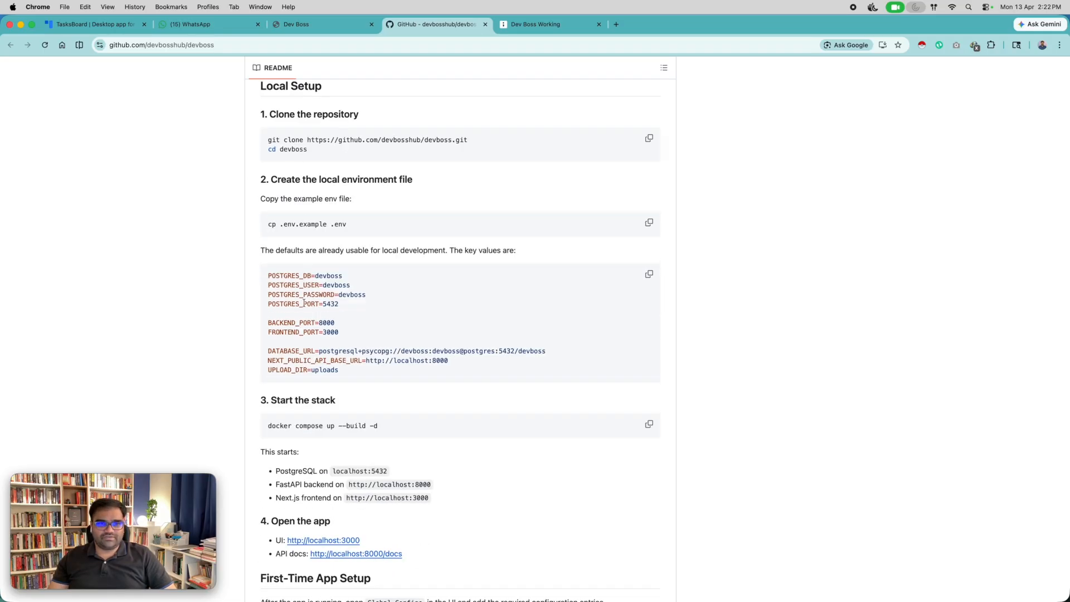
scroll(287, 125, up, 1)
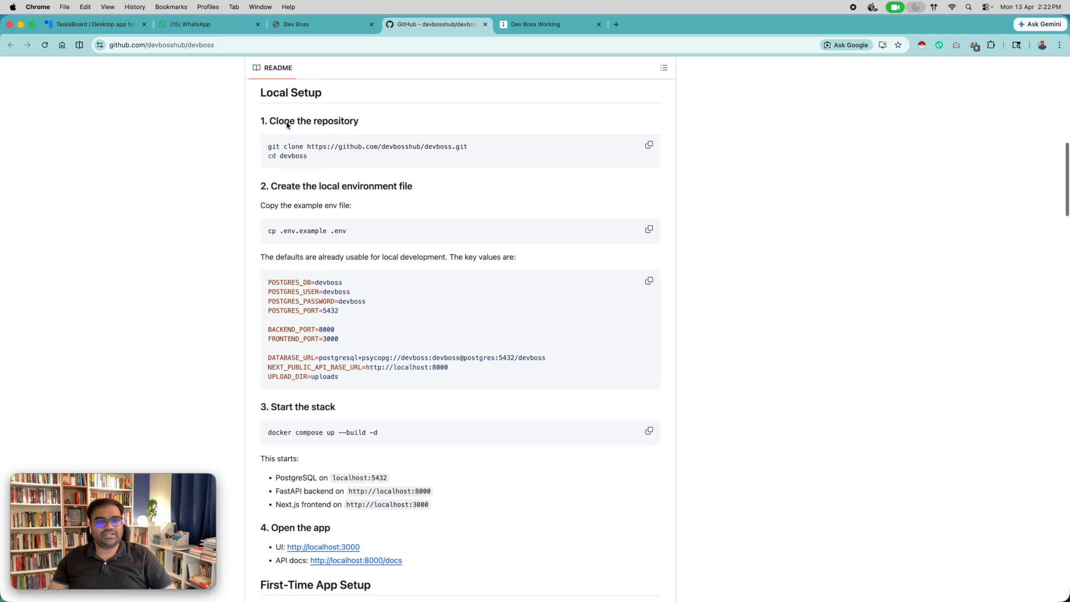
click(649, 146)
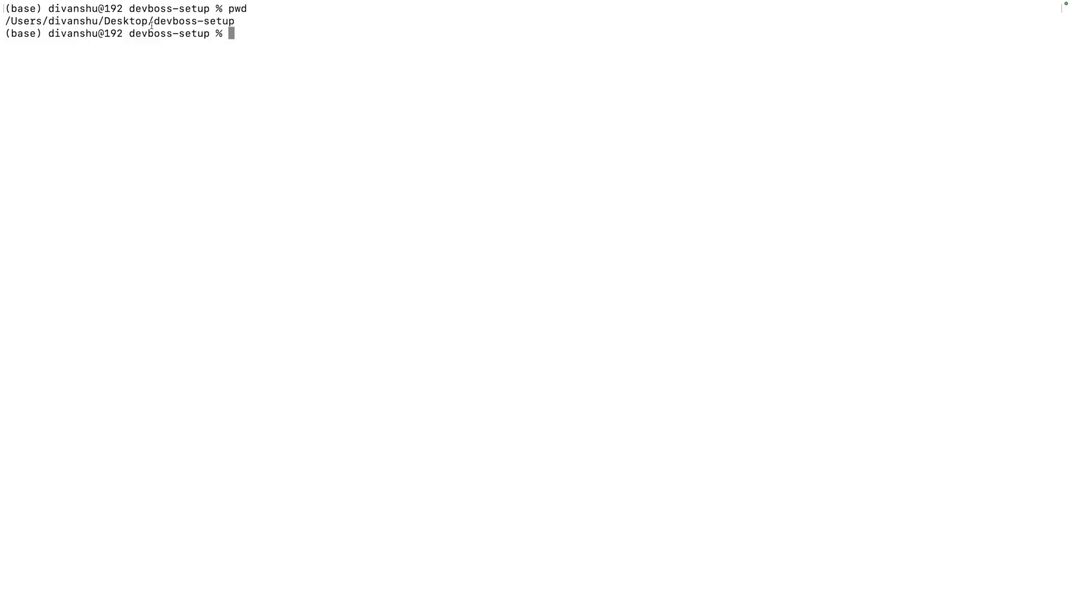
drag(153, 21, 239, 22)
click(241, 24)
key(super+v)
key(Return)
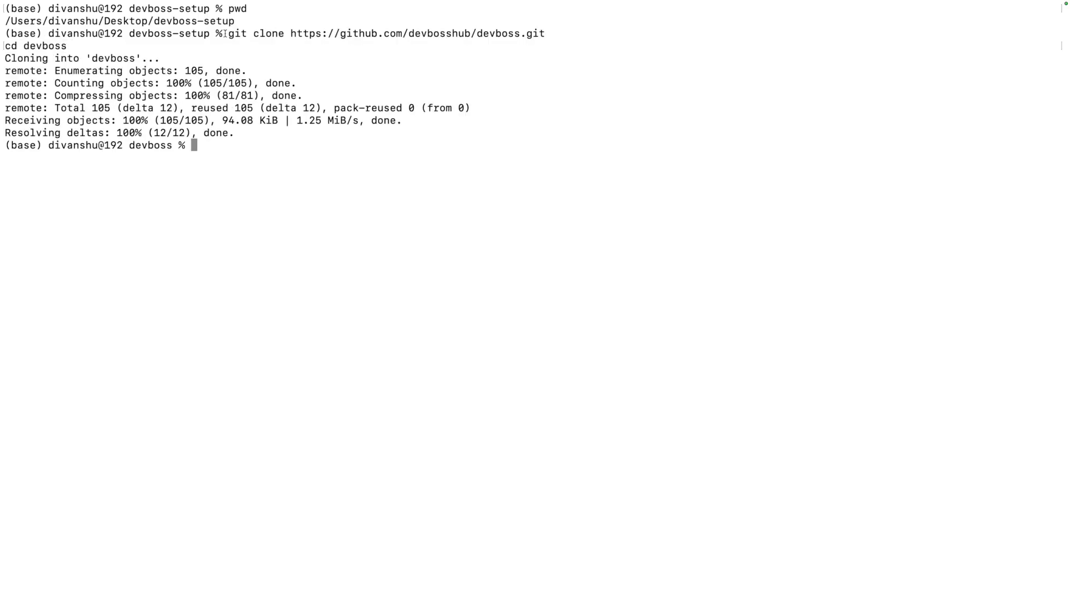
Check the working directory and list the repository's files, including hidden ones, to locate .env.example.
text(pwd)
key(Return)
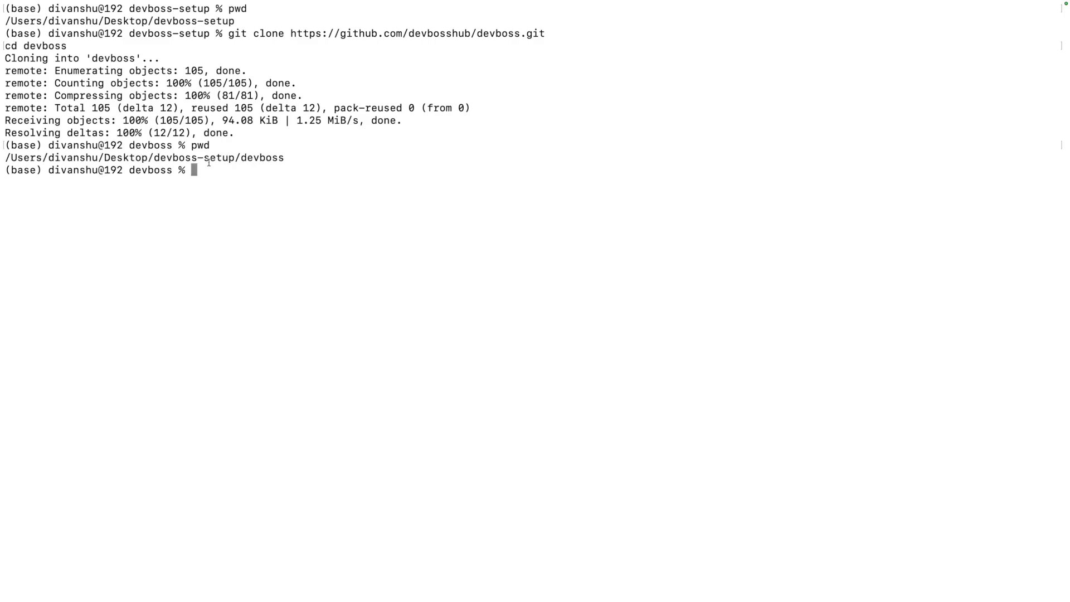
text(ls)
key(Return)
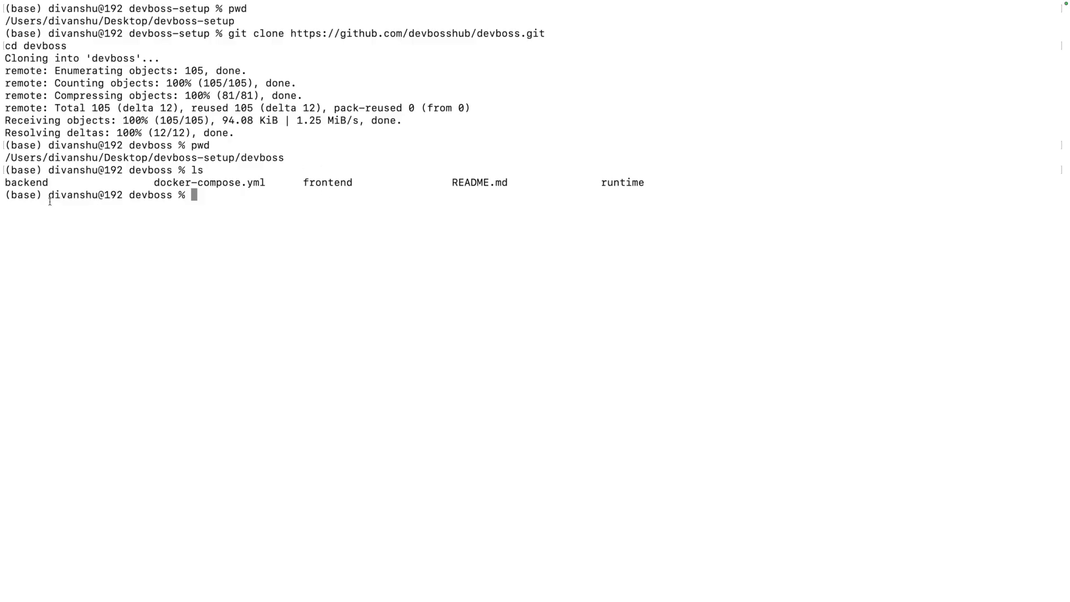
text(ls -a)
key(Return)
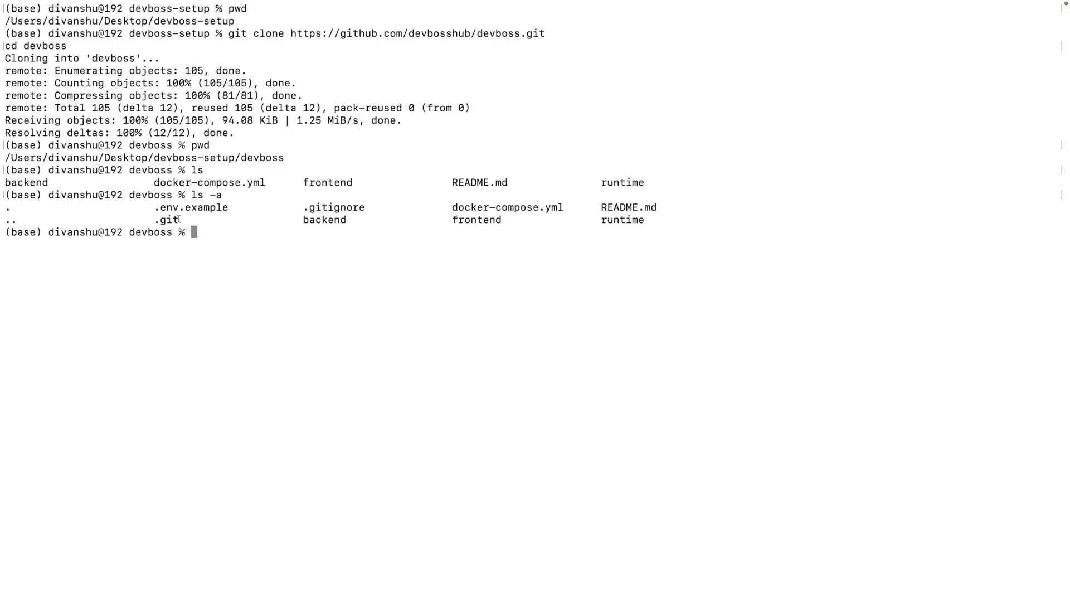
drag(229, 208, 156, 209)
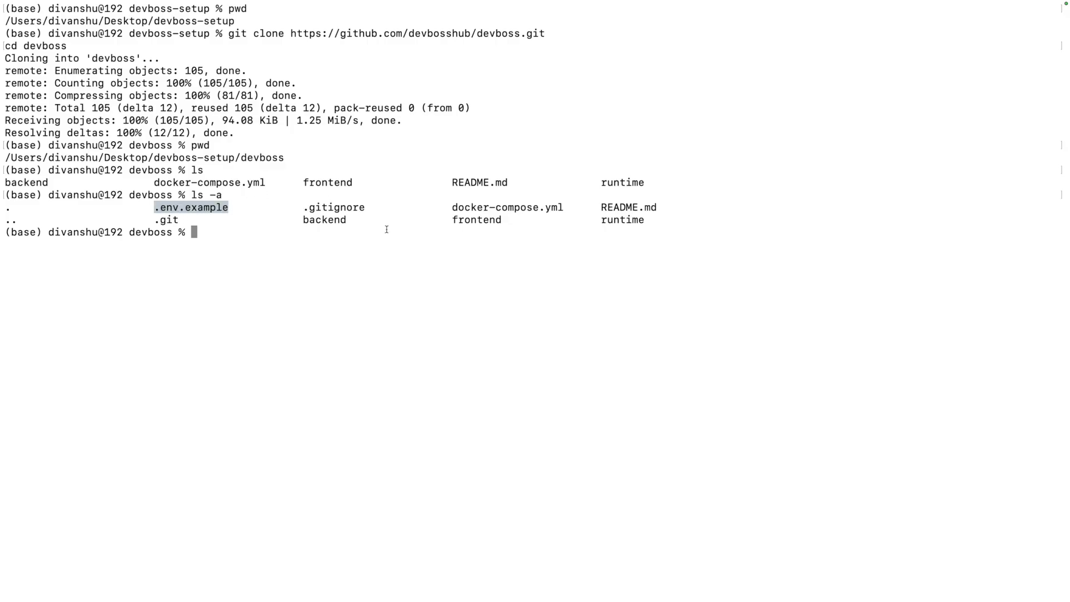
Create the local environment file with the README's cp .env.example .env command in the terminal.
key(super+Tab)
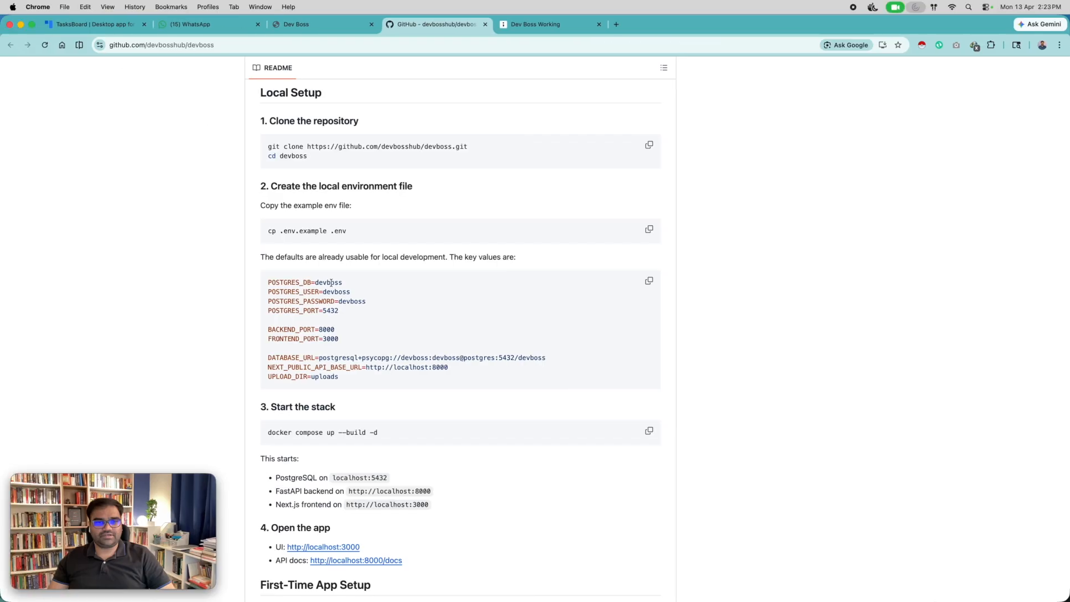
scroll(272, 233, down, 1)
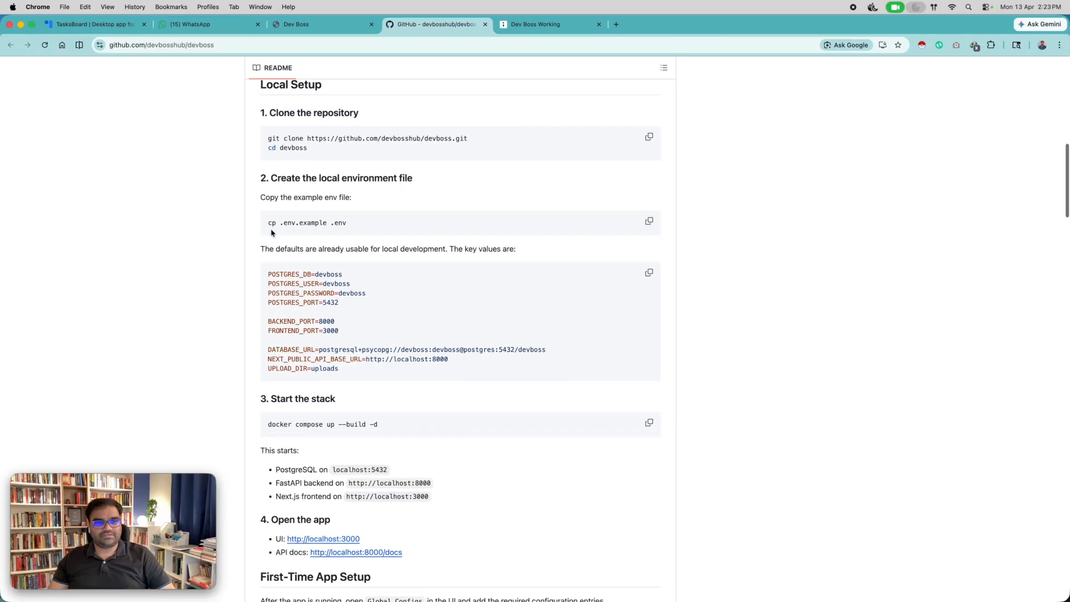
click(649, 221)
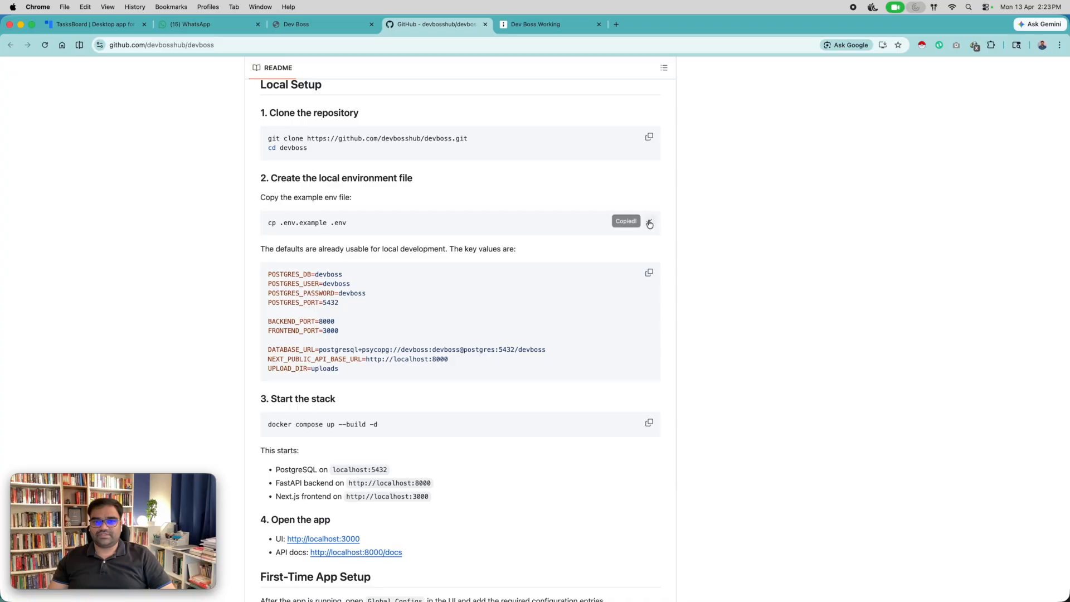
key(super+Tab)
key(super+v)
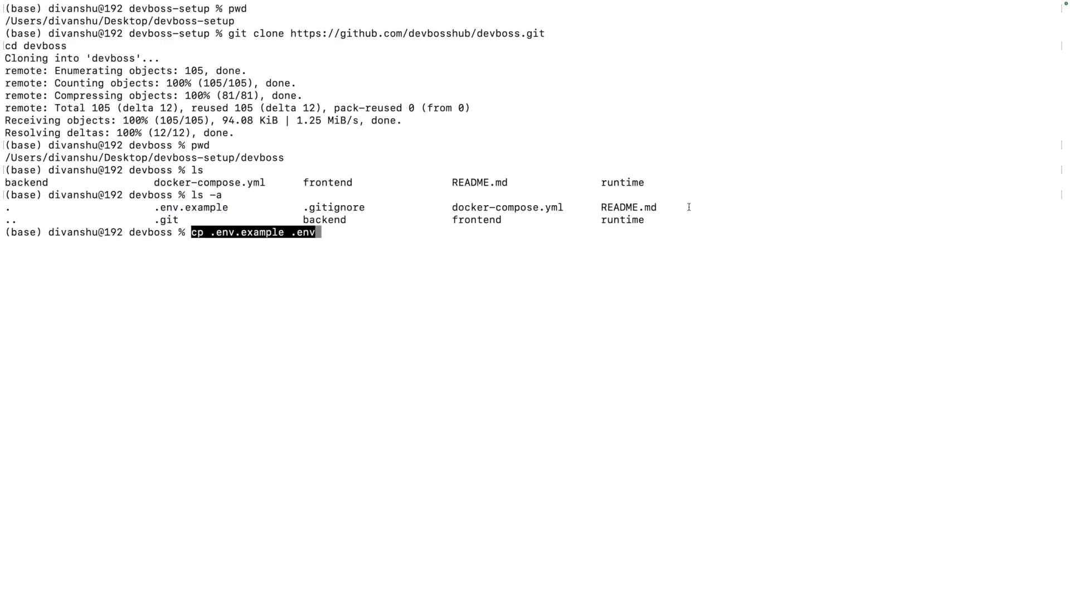
key(Return)
List the repository's files, including hidden ones, to check for the new .env file.
text(ls)
key(Return)
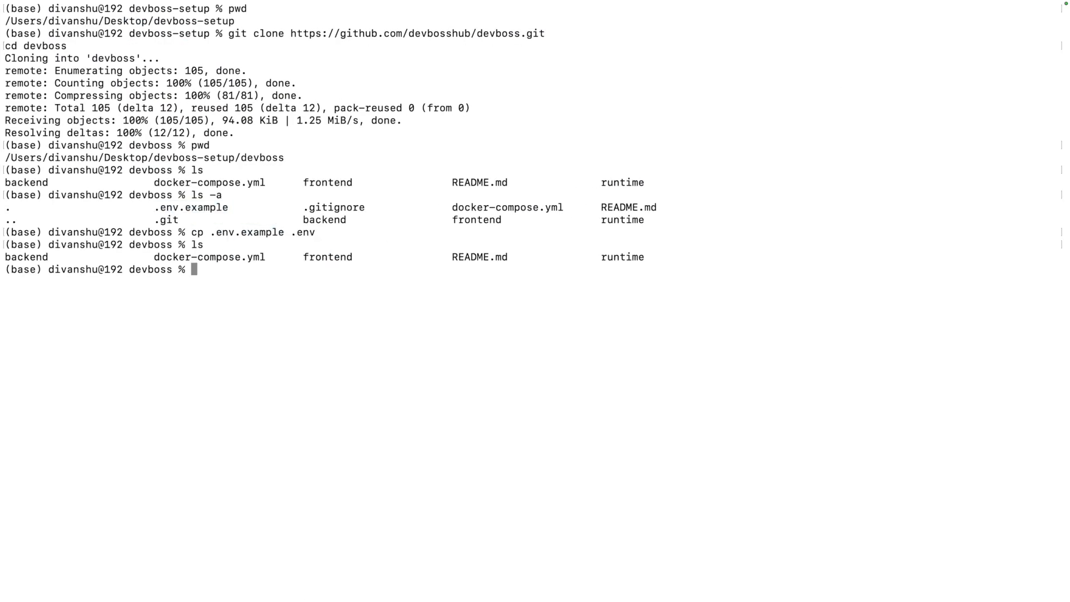
text(ls -a)
key(Return)
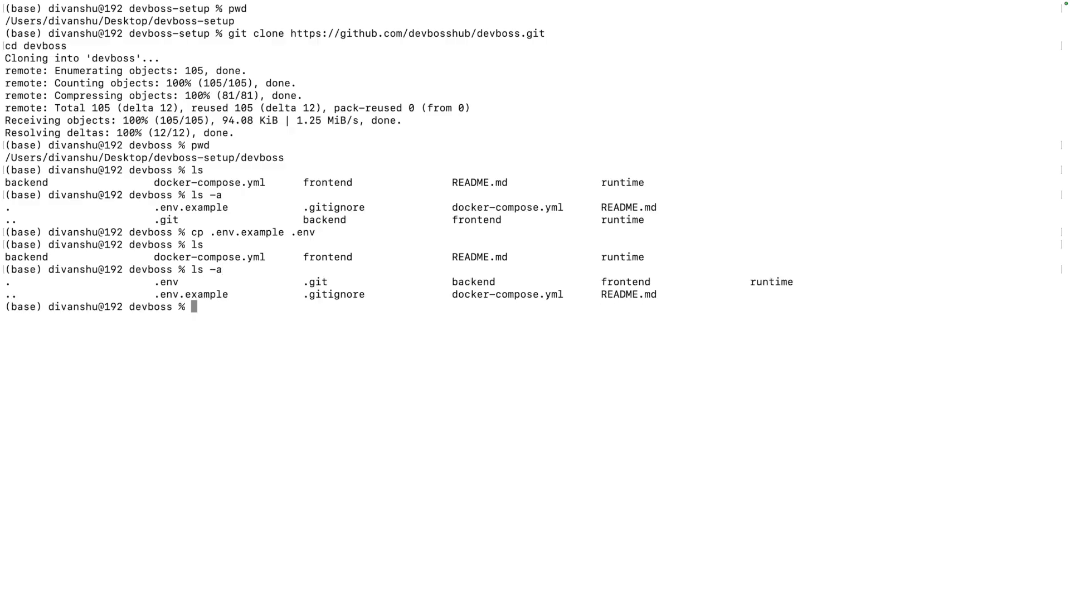
drag(178, 283, 156, 284)
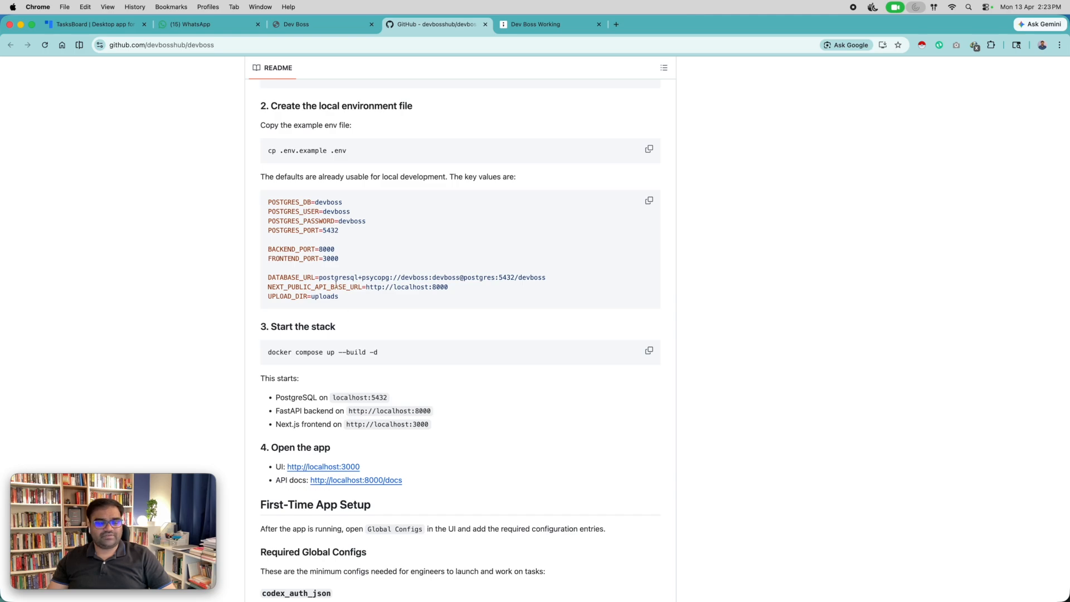
Copy the README's docker compose up --build -d command and run it in the terminal to build and start the stack.
scroll(347, 287, down, 1)
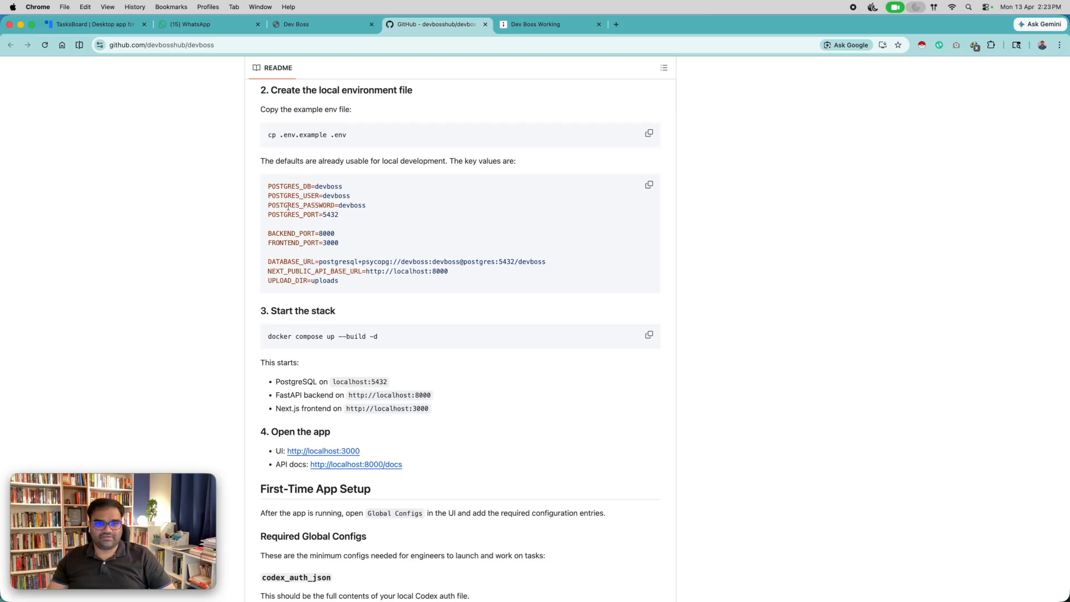
scroll(379, 238, down, 2)
scroll(380, 238, down, 3)
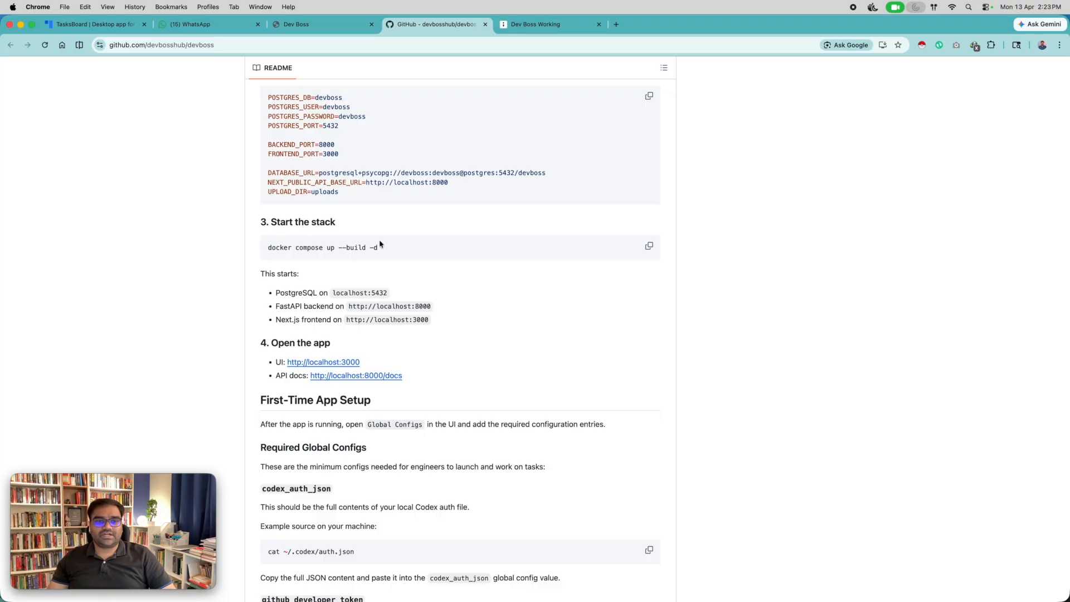
click(649, 246)
key(ctrl+Right)
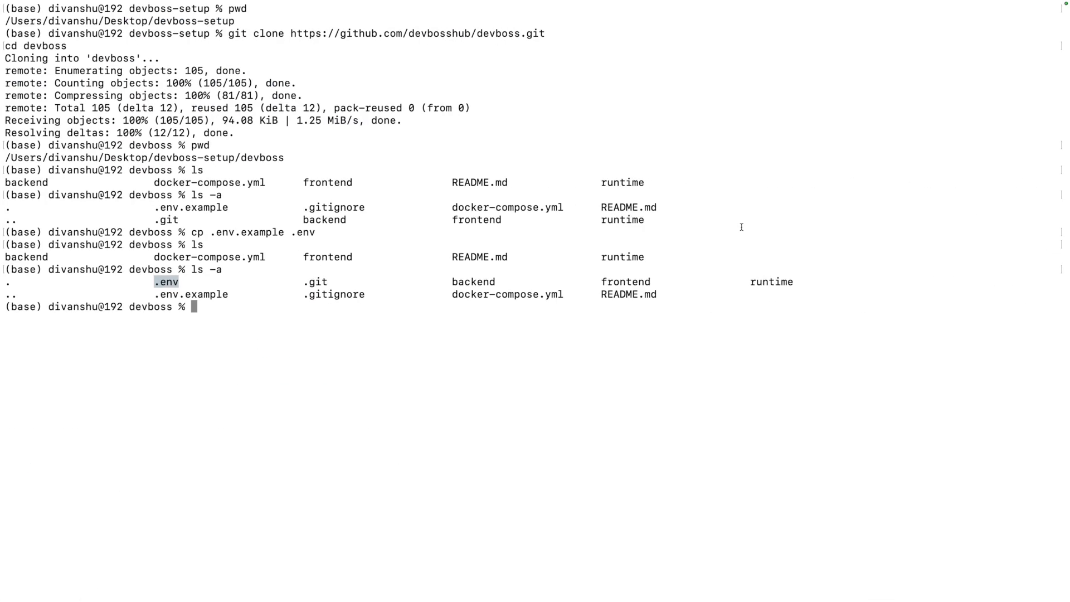
key(super+v)
key(Return)
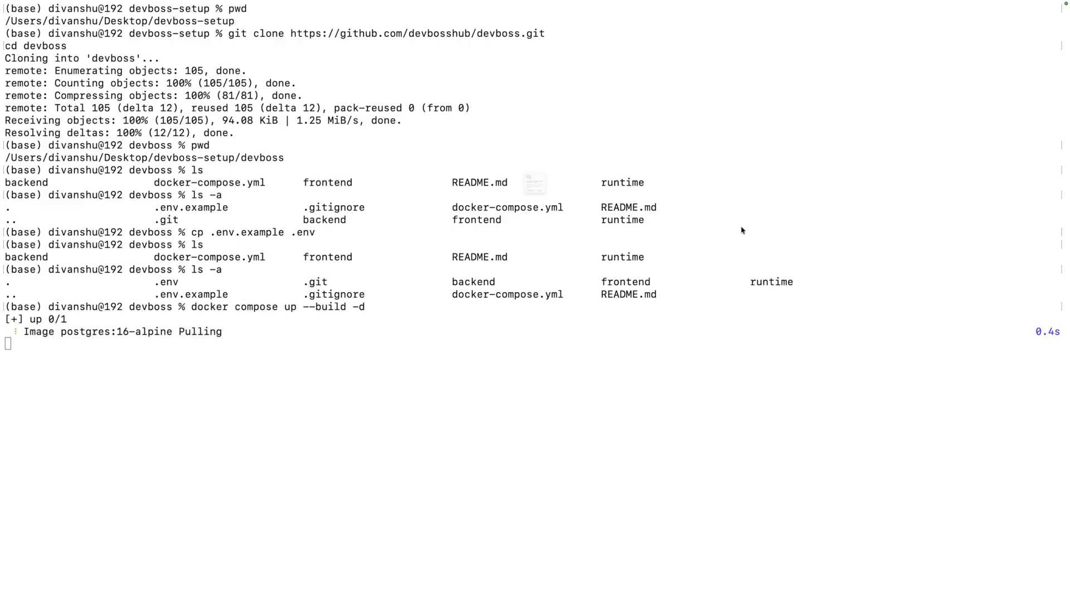
click(562, 228)
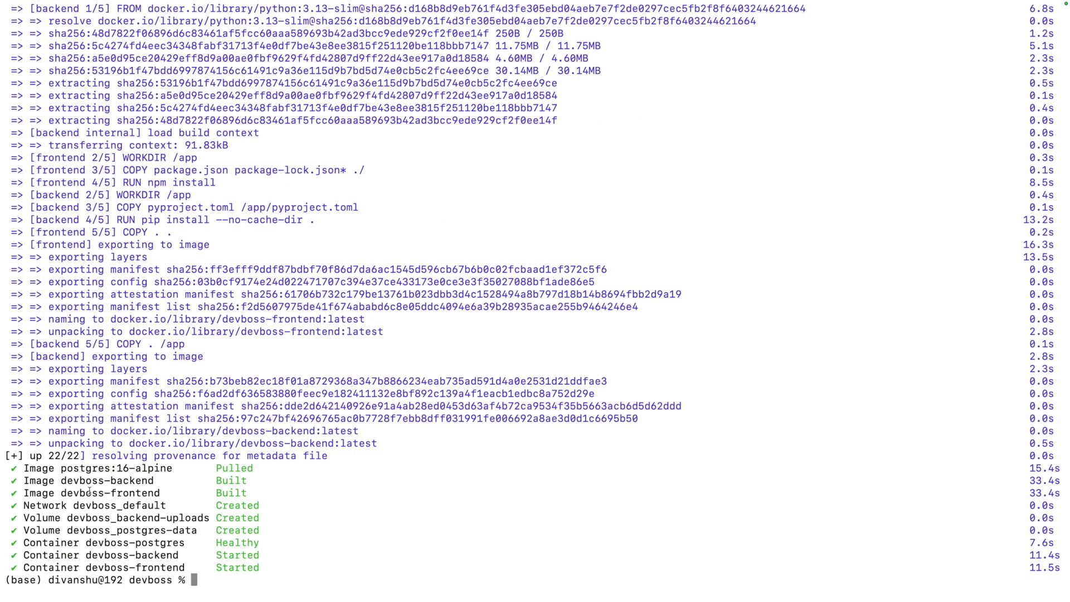
Review the image and container entries in the final Docker Compose output.
drag(268, 568, 14, 470)
click(229, 477)
drag(271, 567, 5, 543)
click(400, 512)
List the running containers with docker ps and check the frontend, backend and postgres container names.
text(docker ps)
key(Return)
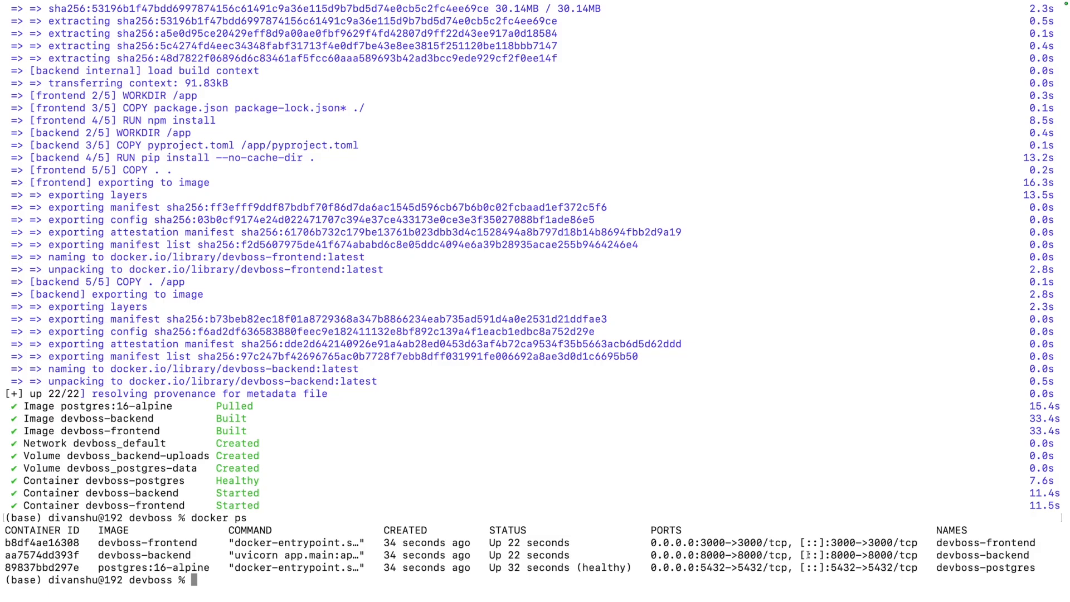
drag(936, 542, 1035, 542)
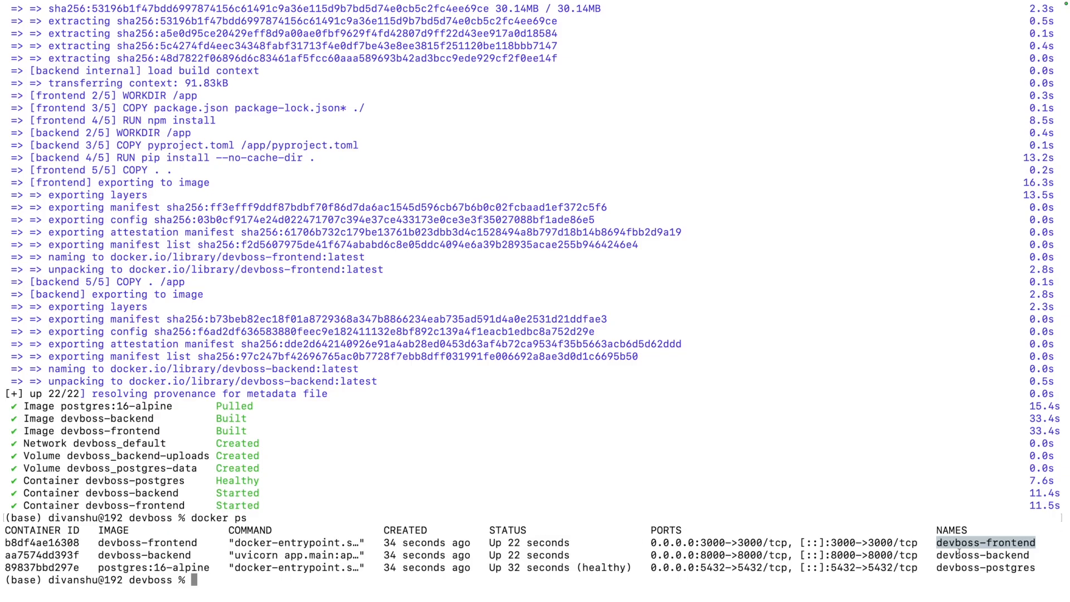
drag(941, 555, 1023, 555)
drag(942, 568, 1024, 572)
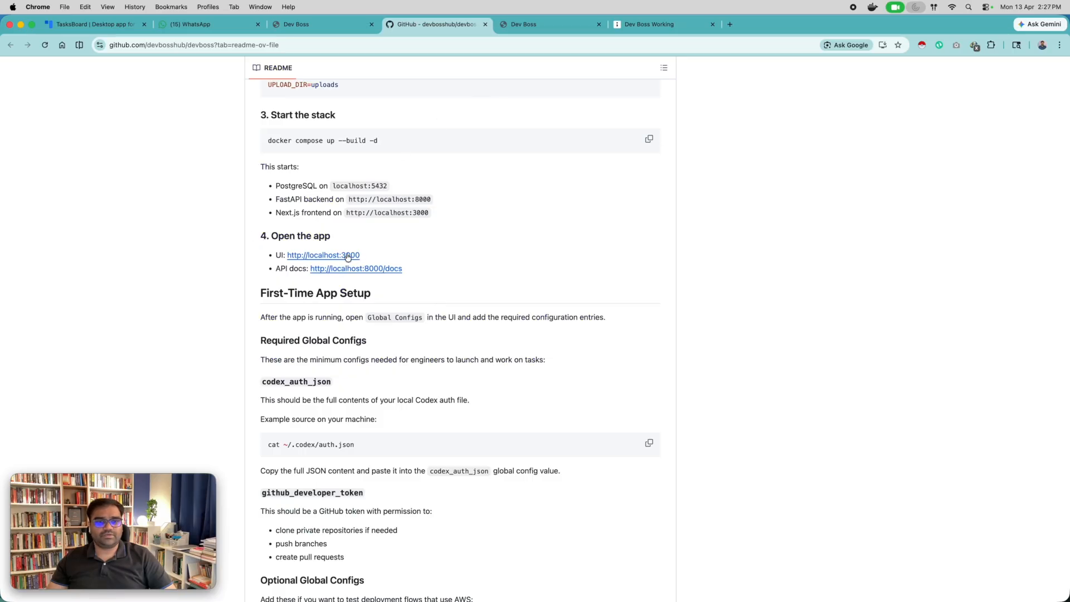
View the local Dev Boss dashboard at localhost:3000, and review the Terminologies notes on the tldraw board.
click(533, 25)
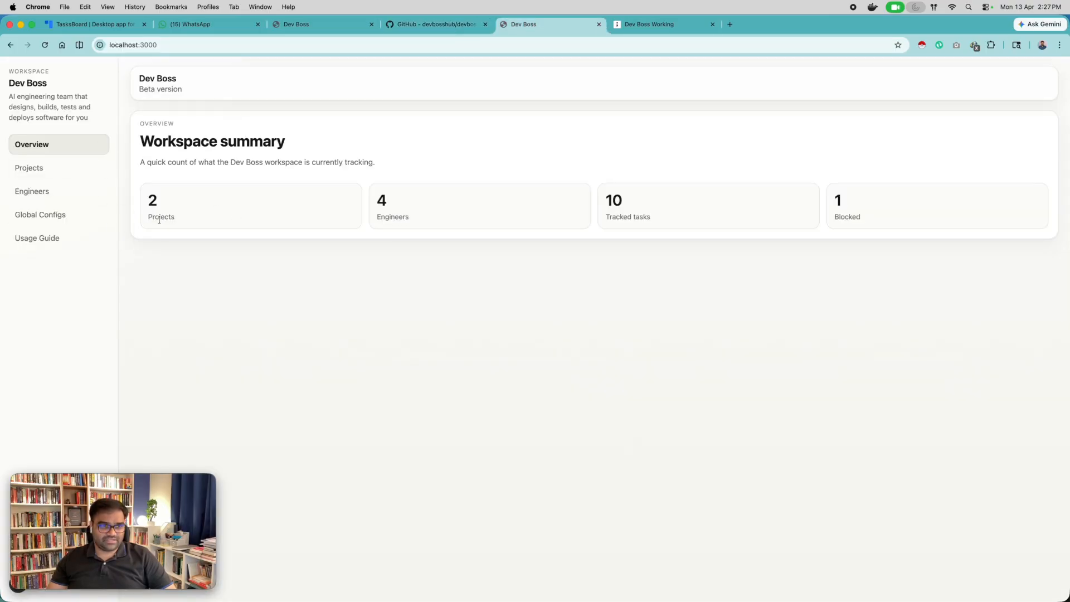
key(ctrl+Tab)
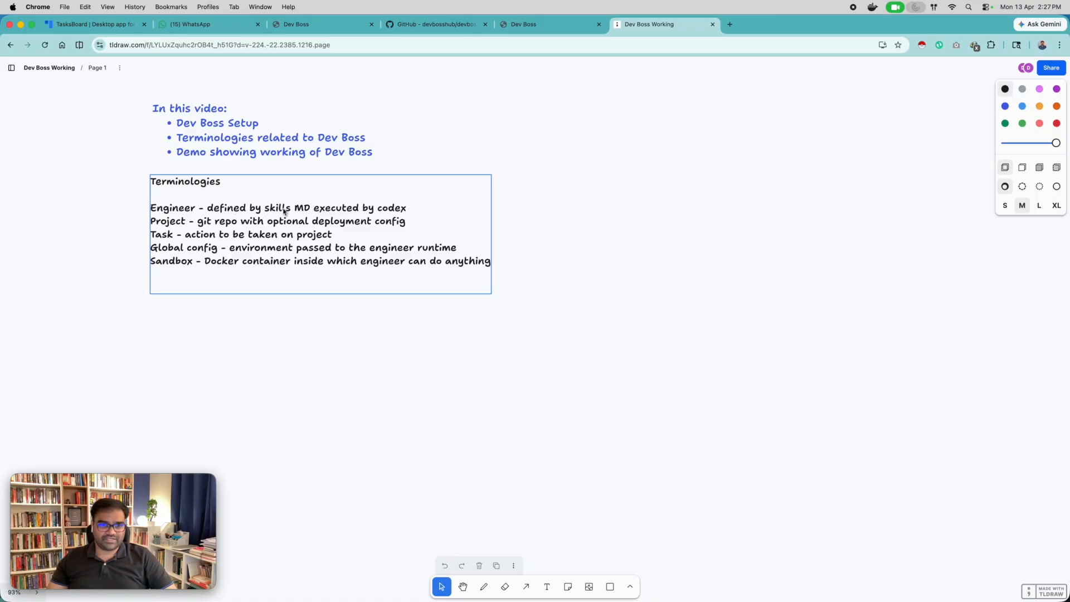
scroll(354, 210, left, 1)
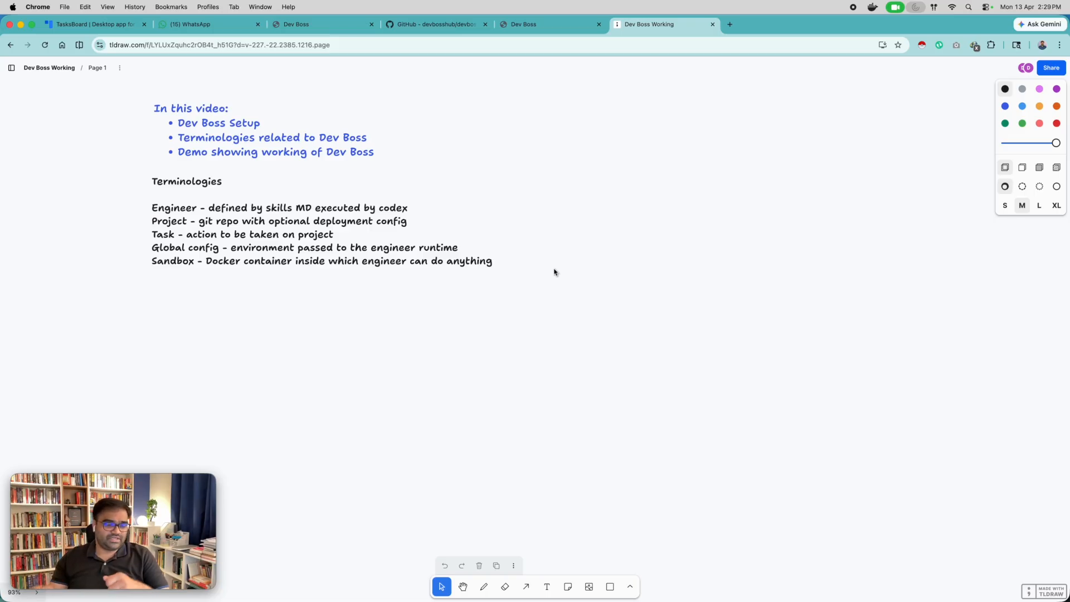
Return to the local Dev Boss dashboard at localhost:3000 and show its Global Configs page.
click(518, 25)
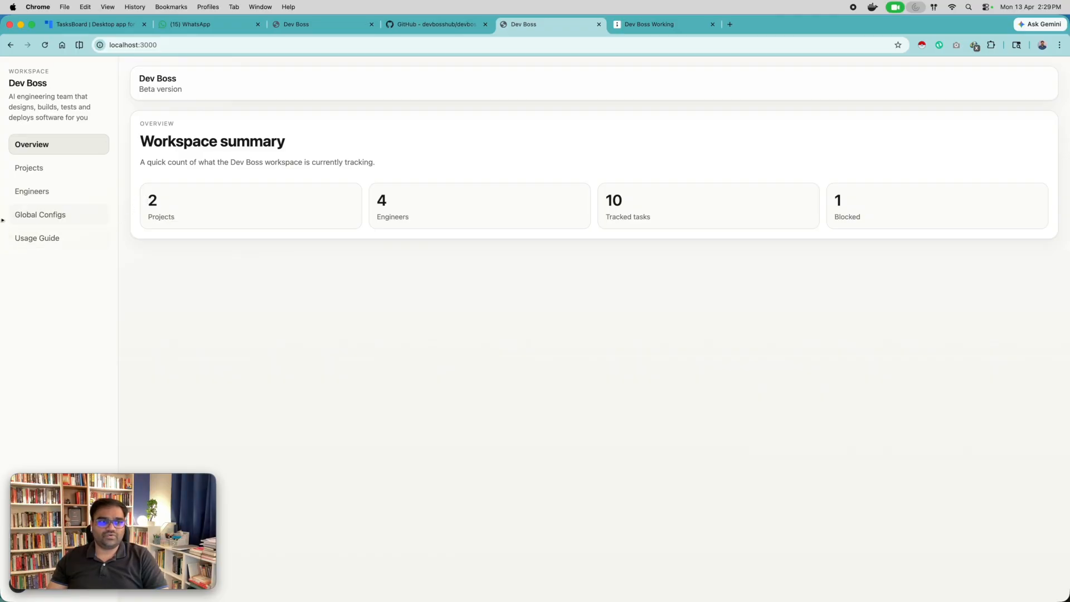
click(50, 217)
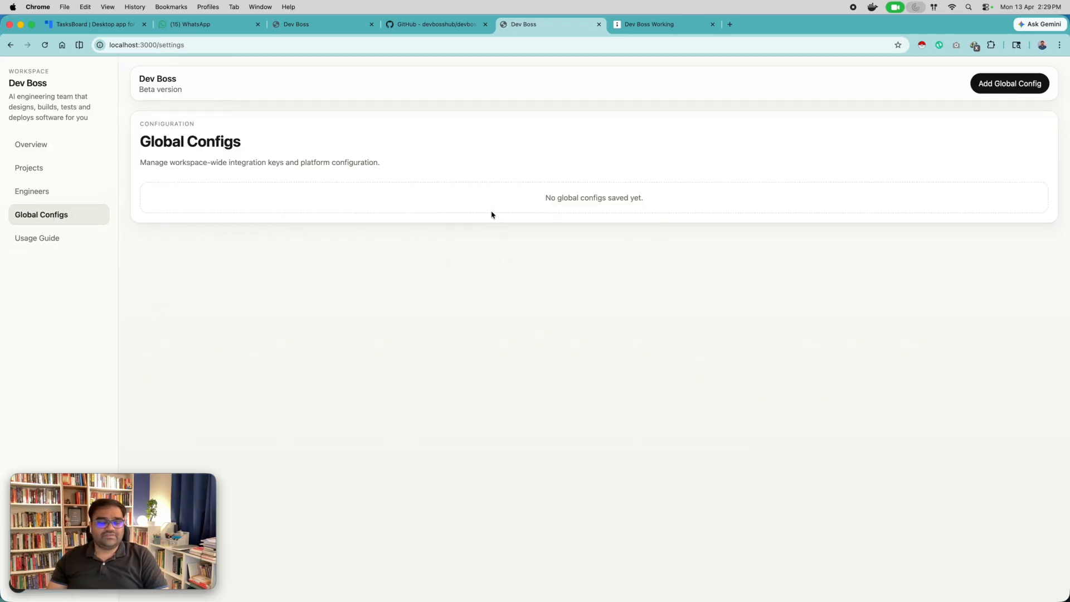
Review the README's required global configs, codex_auth_json and github_developer_token, and the optional AWS configs on GitHub.
click(435, 24)
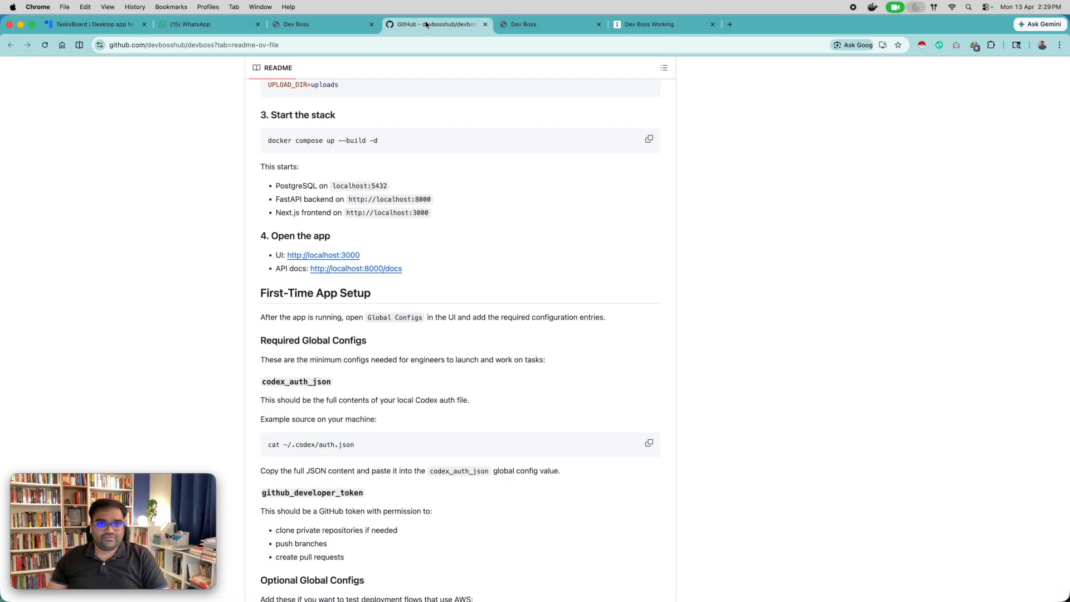
scroll(452, 257, down, 3)
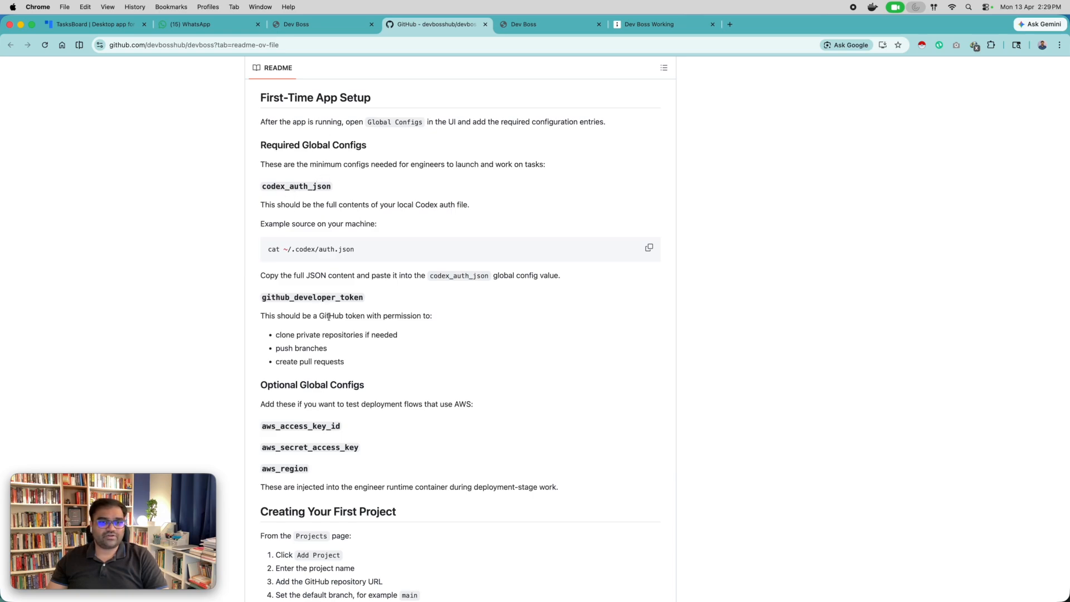
double_click(291, 186)
click(291, 186)
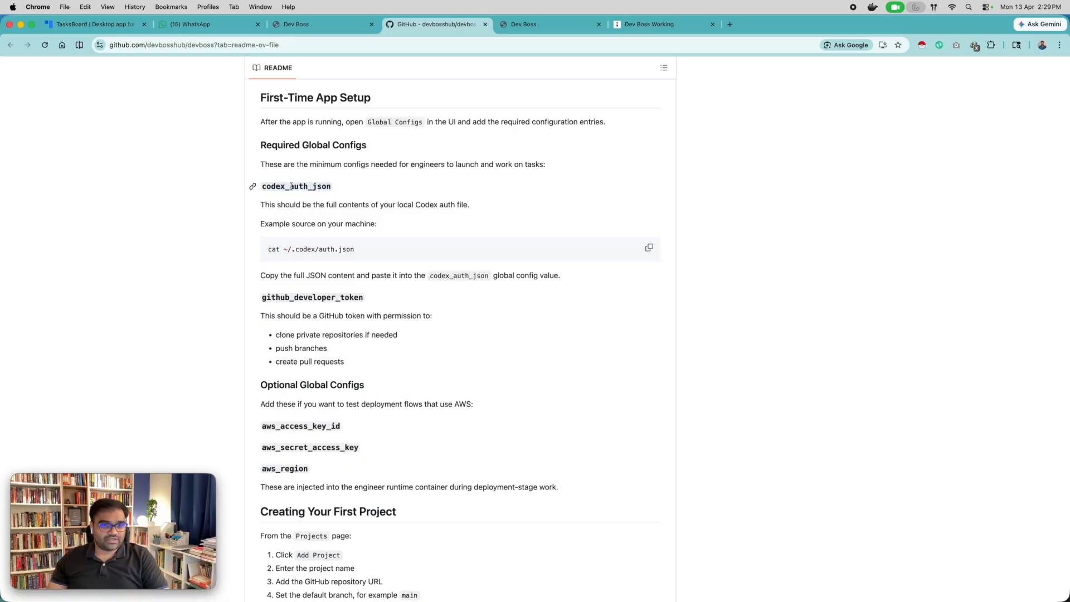
double_click(293, 299)
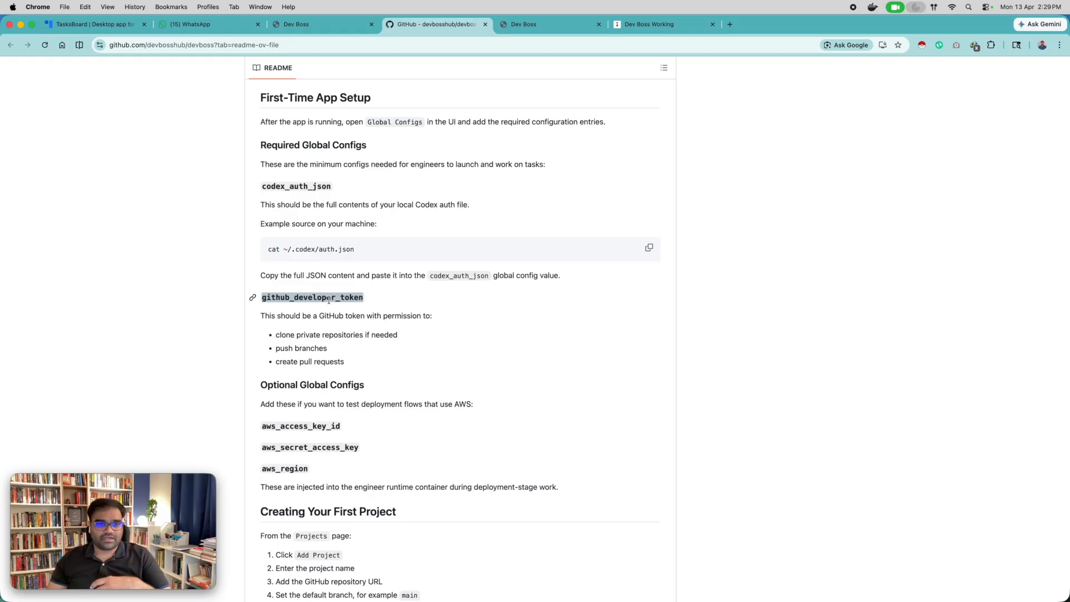
click(369, 314)
scroll(371, 316, down, 1)
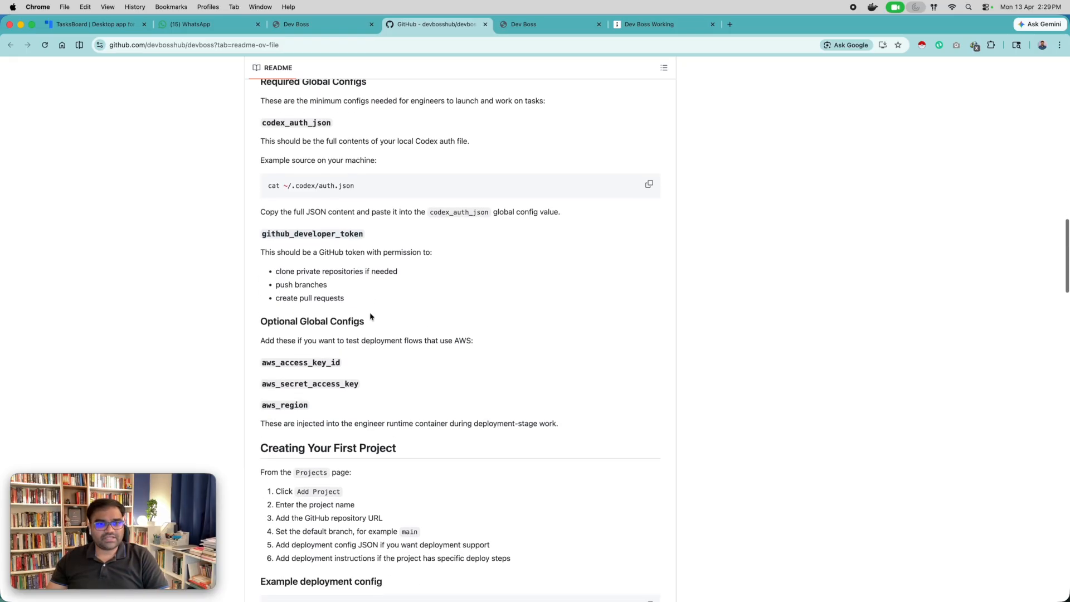
scroll(371, 316, down, 1)
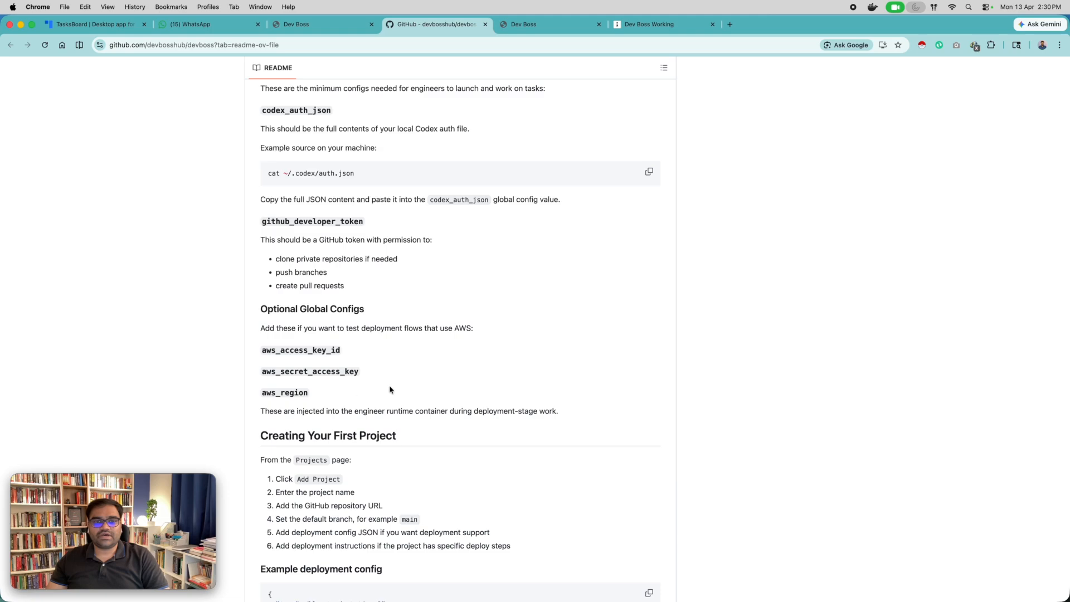
scroll(391, 388, down, 1)
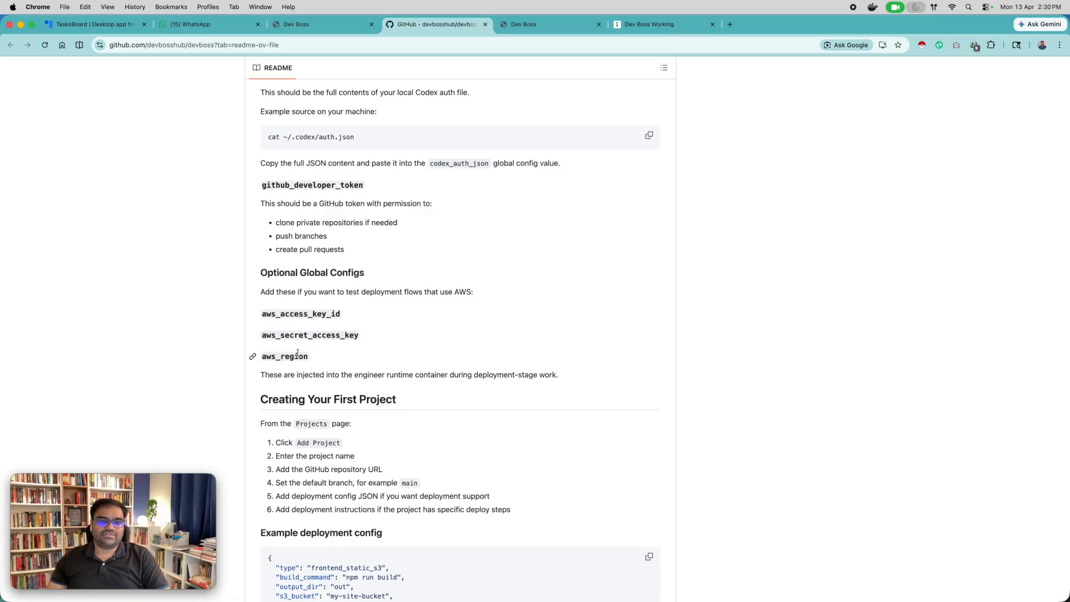
scroll(303, 373, up, 2)
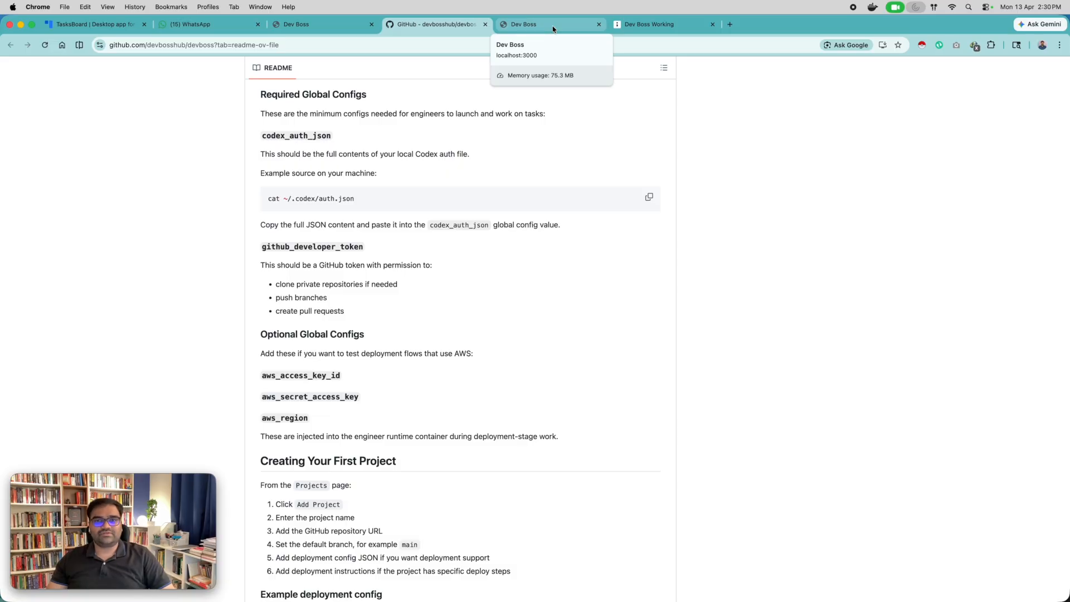
Start a new global config in the local Dev Boss dashboard, using the key codex_auth_json copied from the README.
click(553, 26)
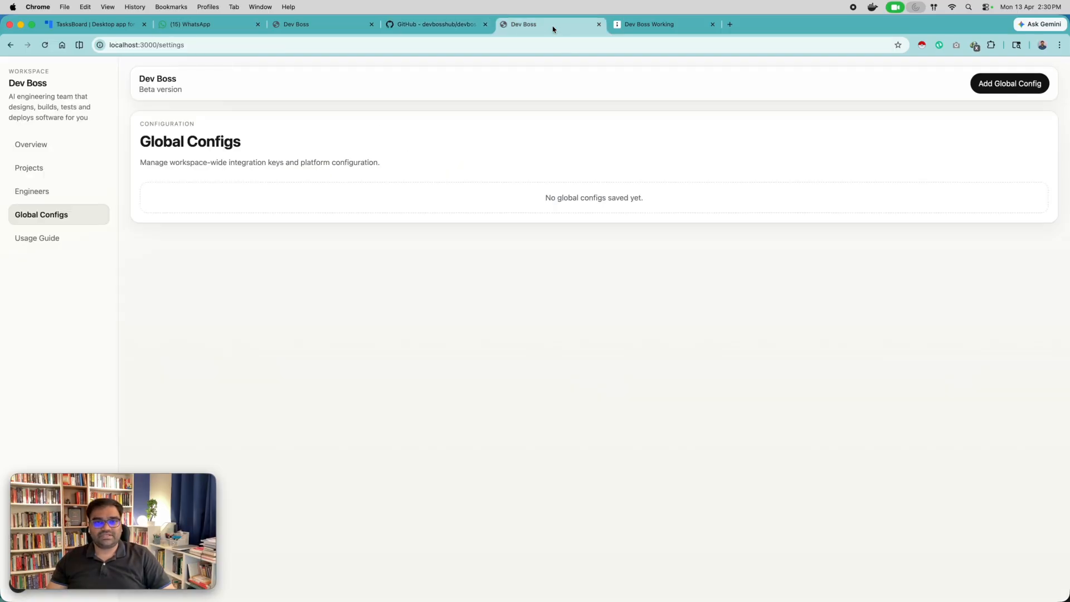
click(1011, 86)
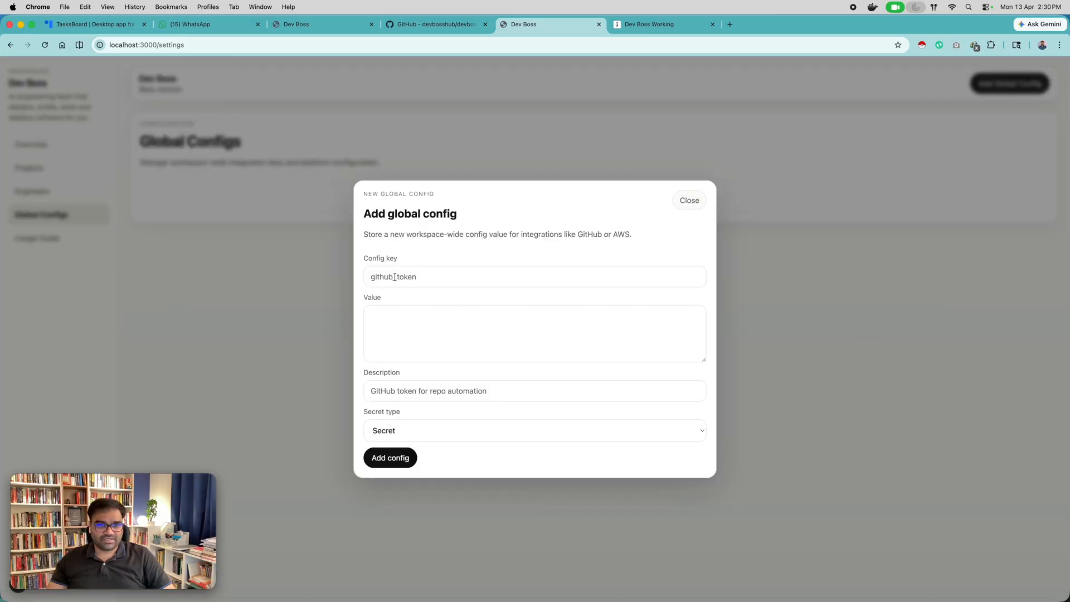
click(438, 24)
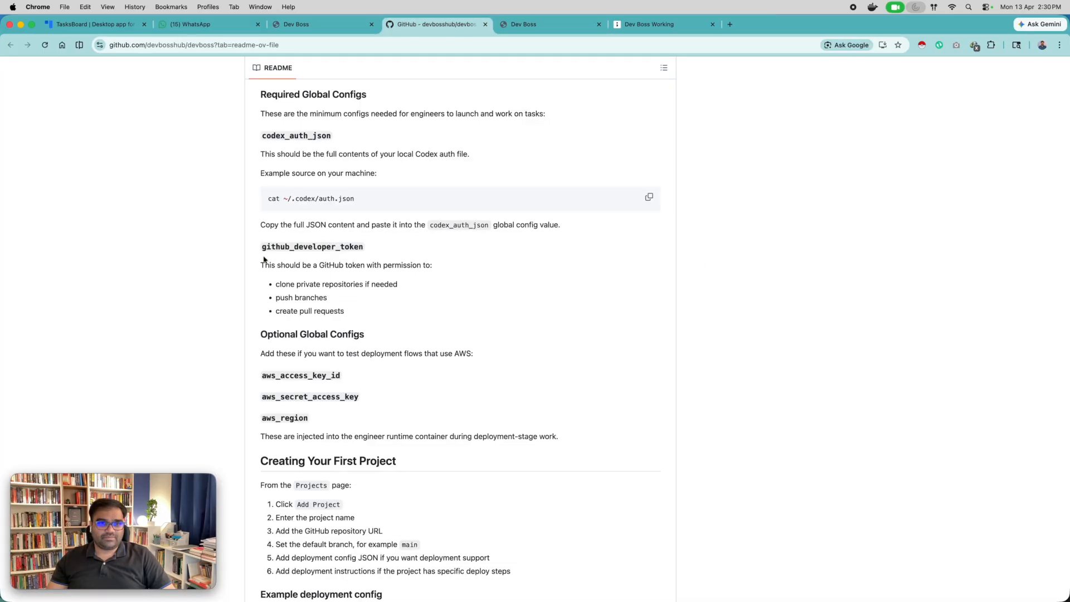
double_click(297, 137)
key(super+c)
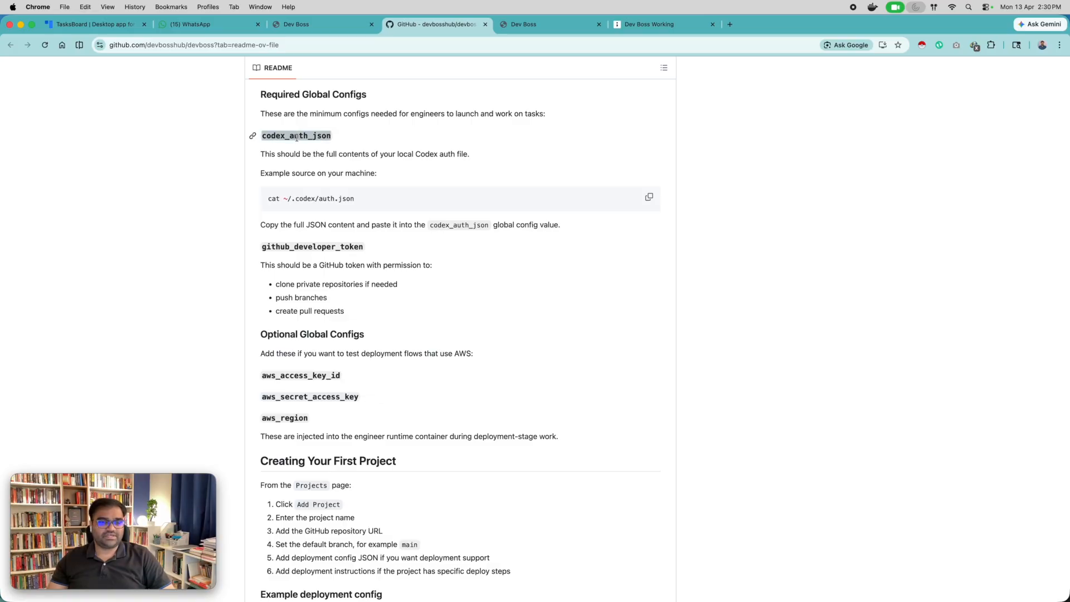
click(553, 24)
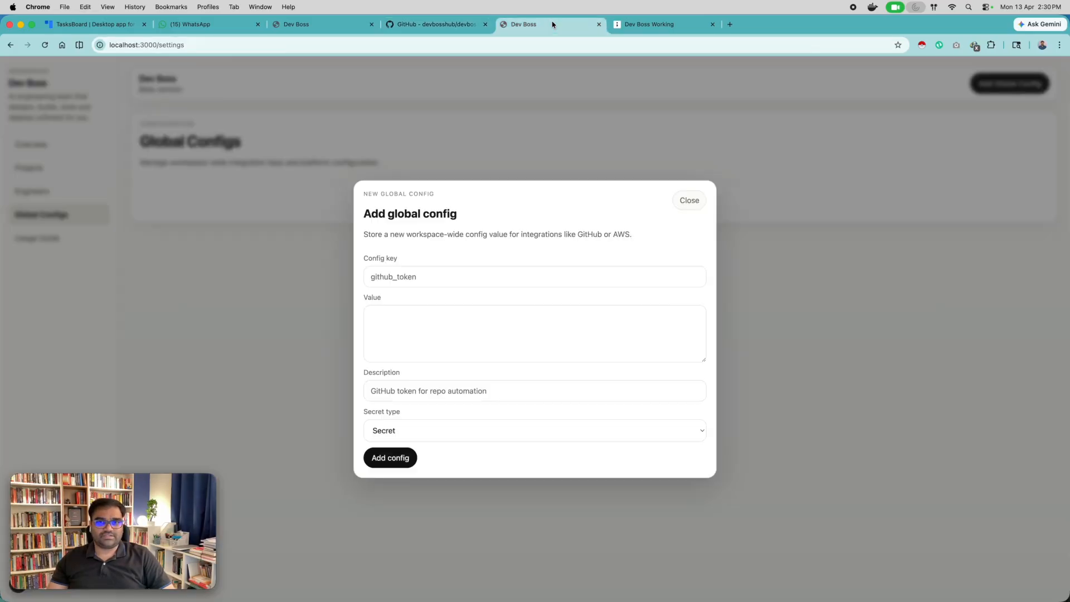
click(398, 281)
key(super+v)
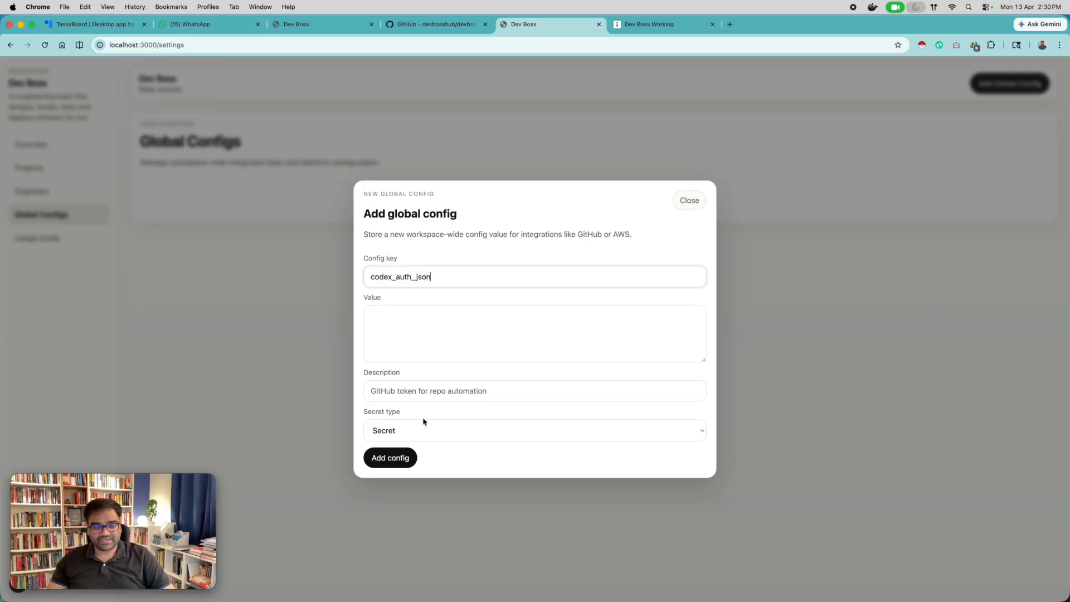
click(388, 318)
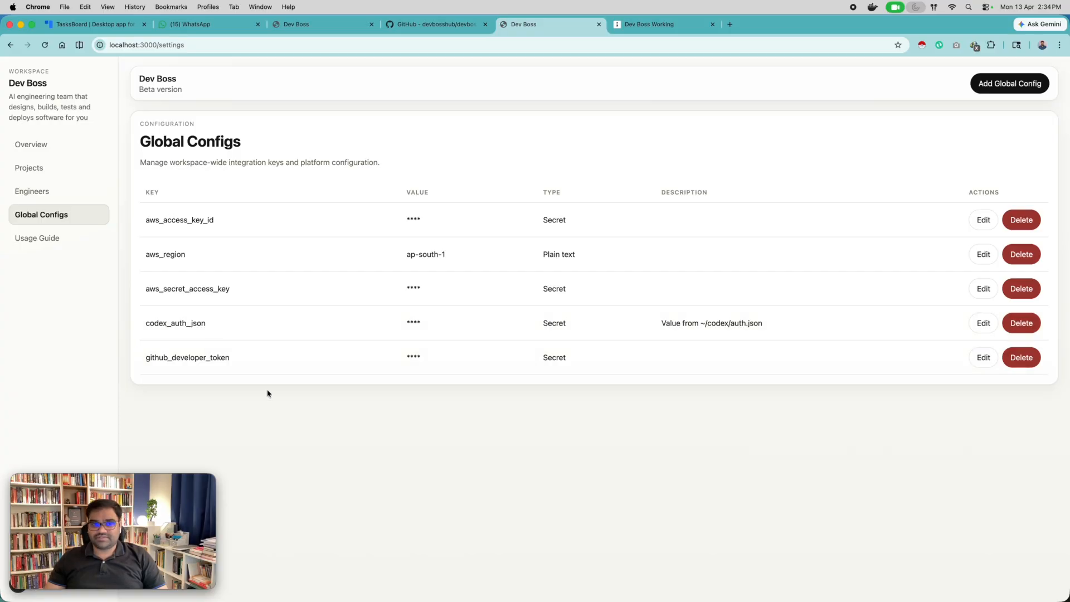
Review the codex_auth_json and github_developer_token entries in the saved global configs.
drag(239, 361, 146, 325)
click(161, 330)
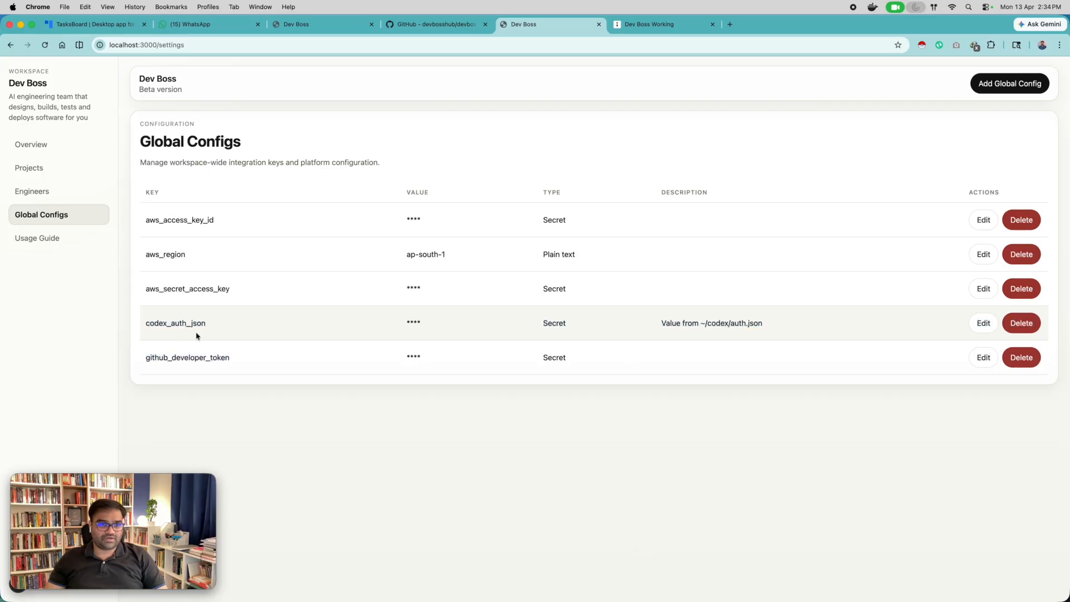
double_click(184, 359)
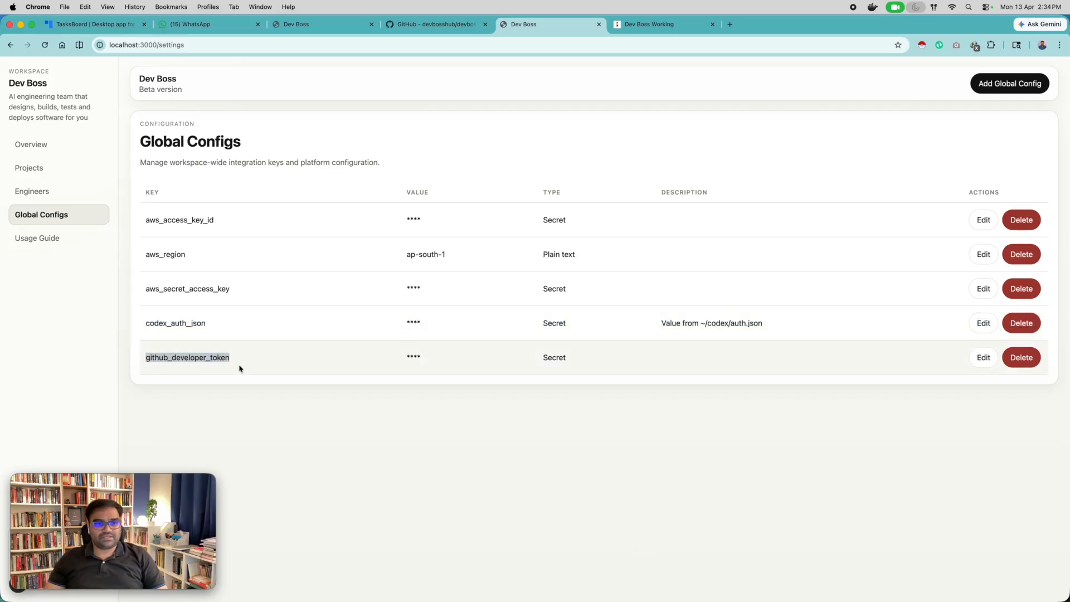
click(241, 425)
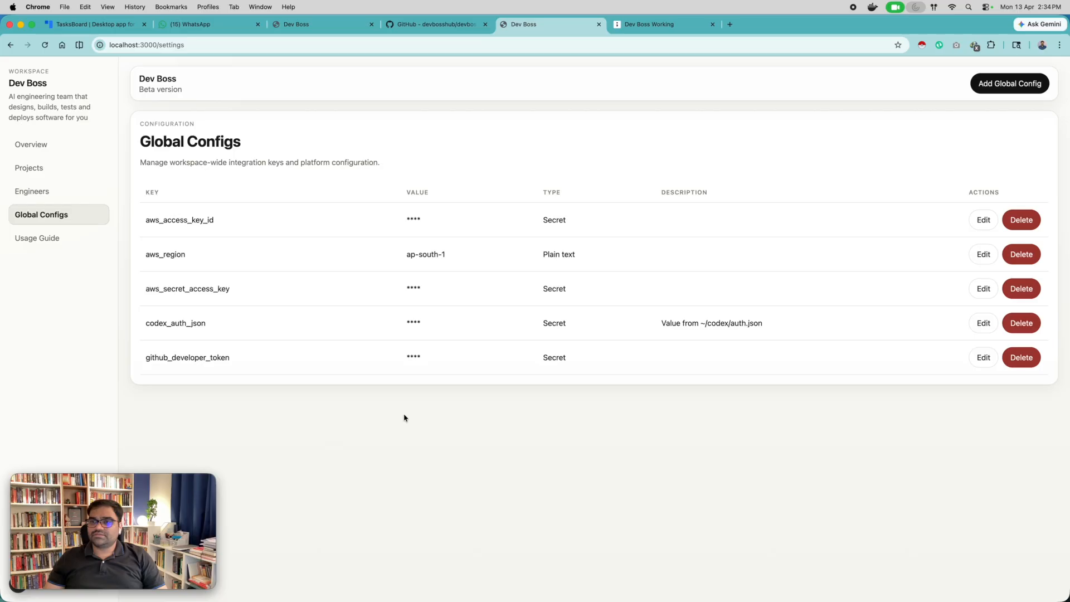
Delete the sample projects Orion DevOps Console and Acme Customer Portal from the project registry.
click(62, 169)
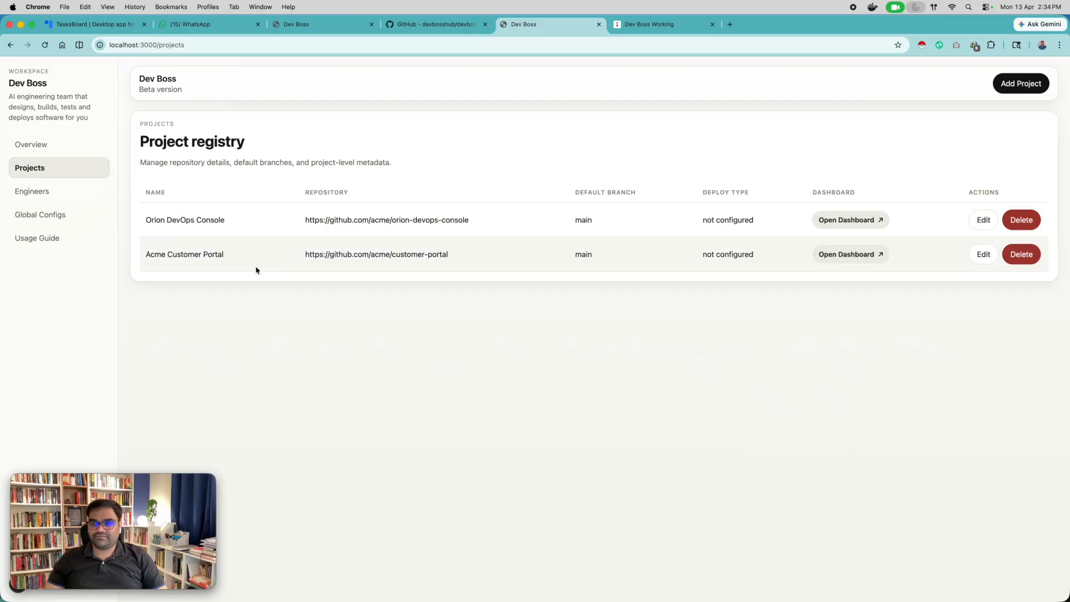
click(1021, 220)
click(495, 369)
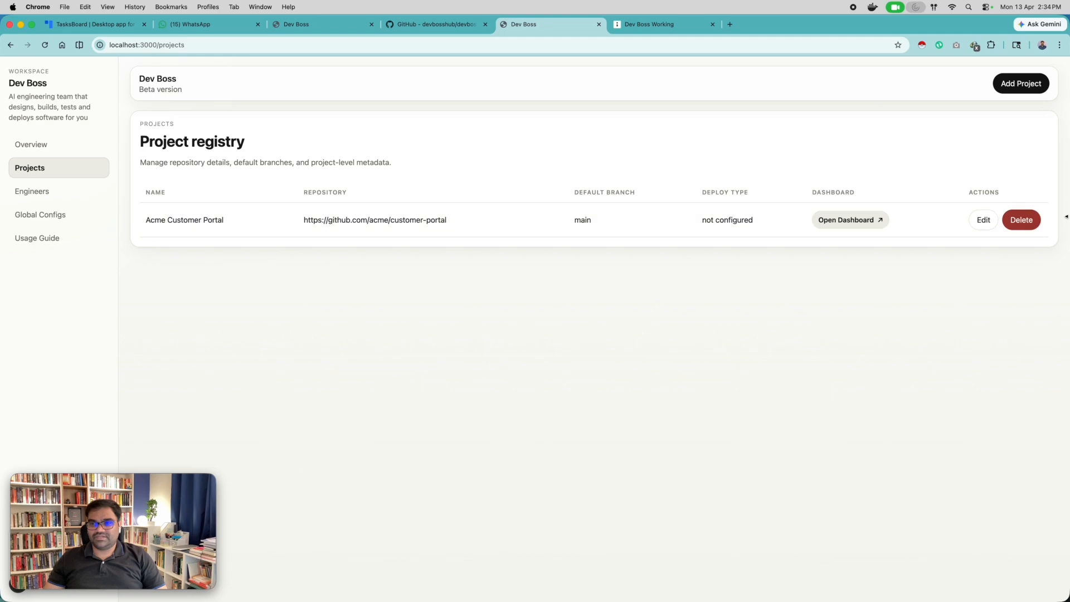
click(1029, 222)
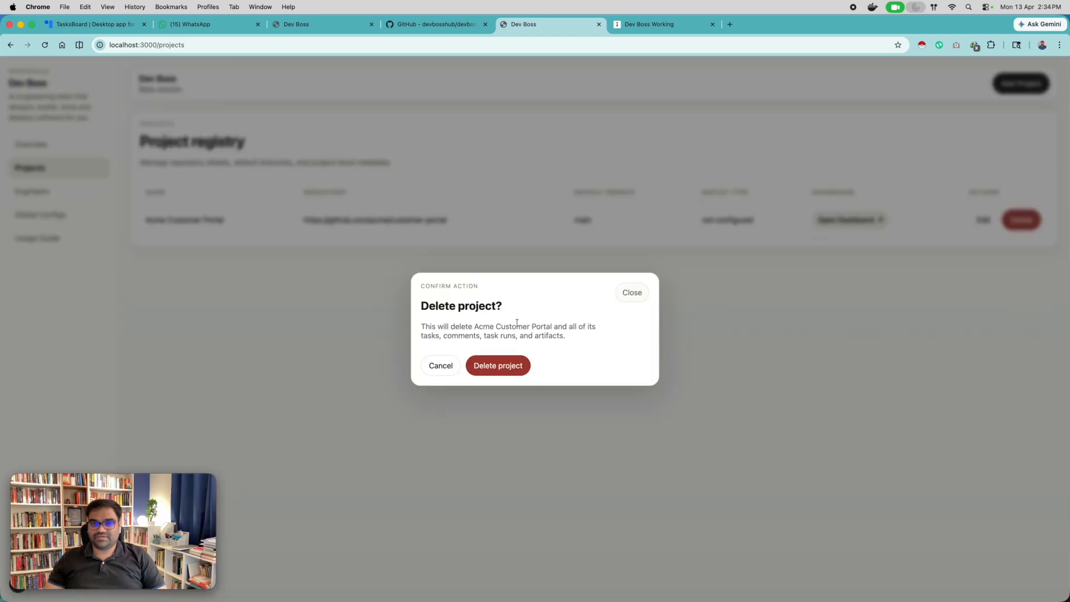
click(501, 367)
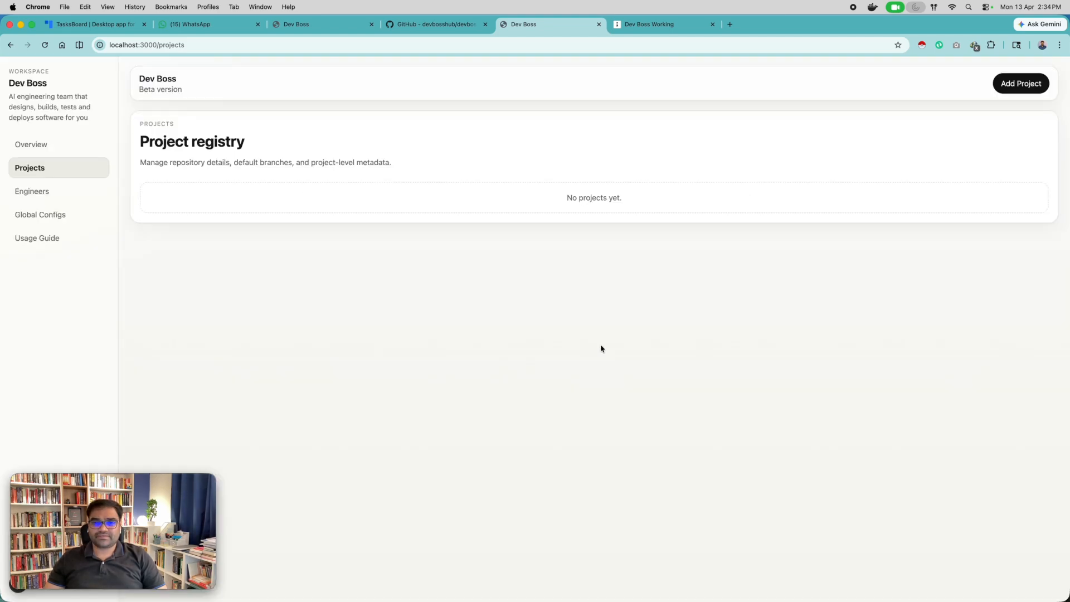
click(1017, 84)
click(447, 231)
text(Dev Boss)
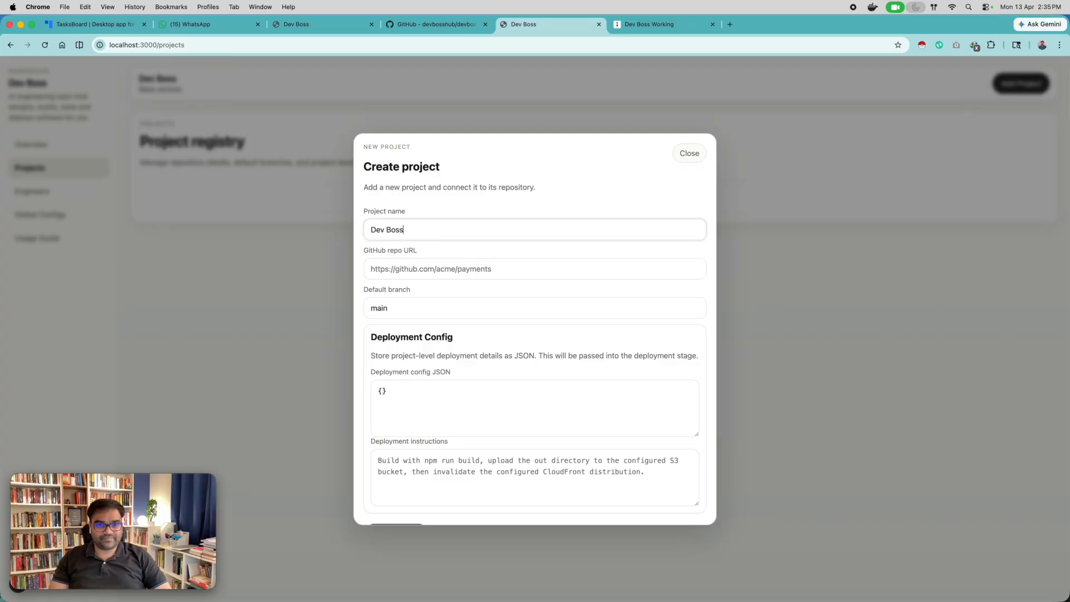
text( Website)
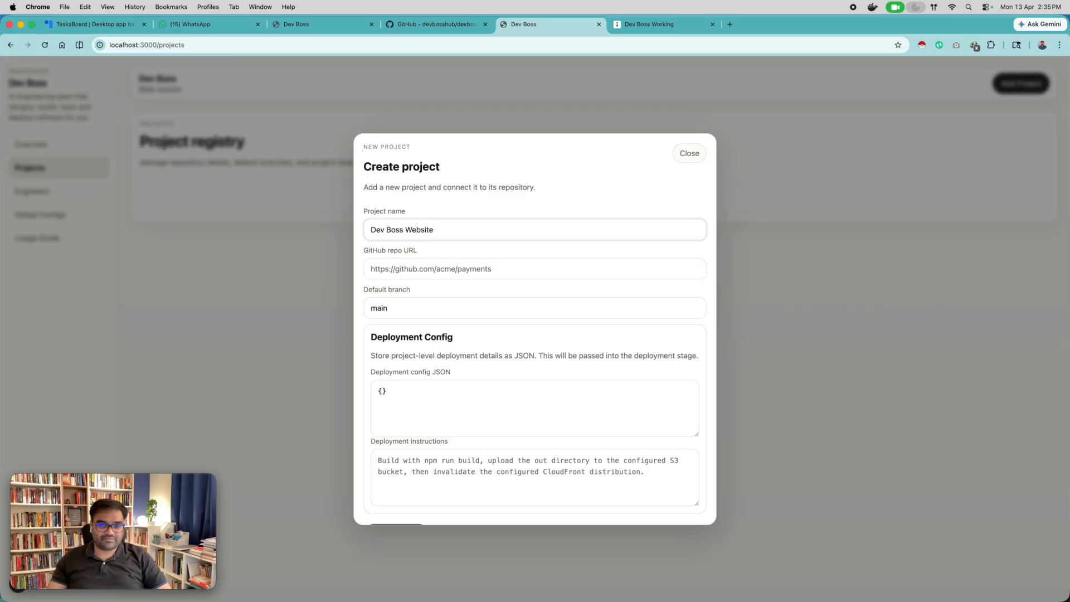
click(347, 28)
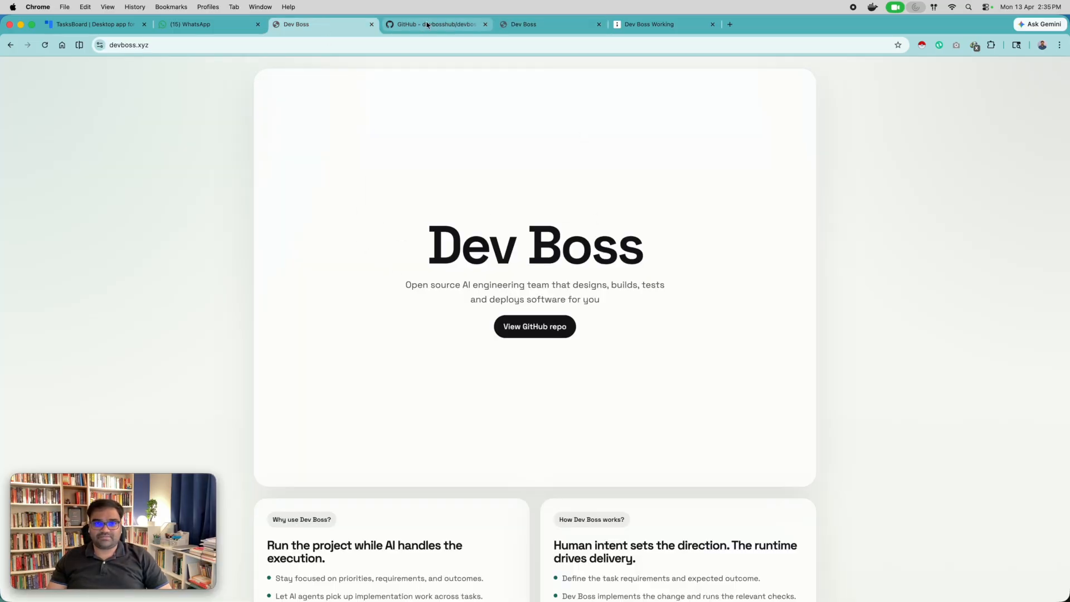
click(508, 31)
click(426, 268)
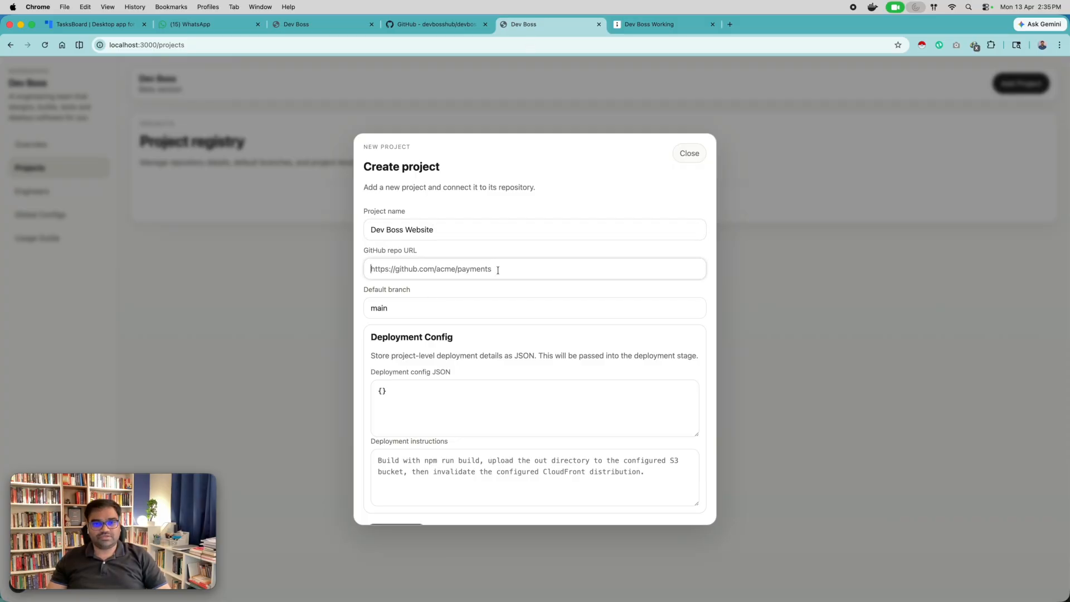
text(https://github.com/10xcoder-services/dev-boss-website.git)
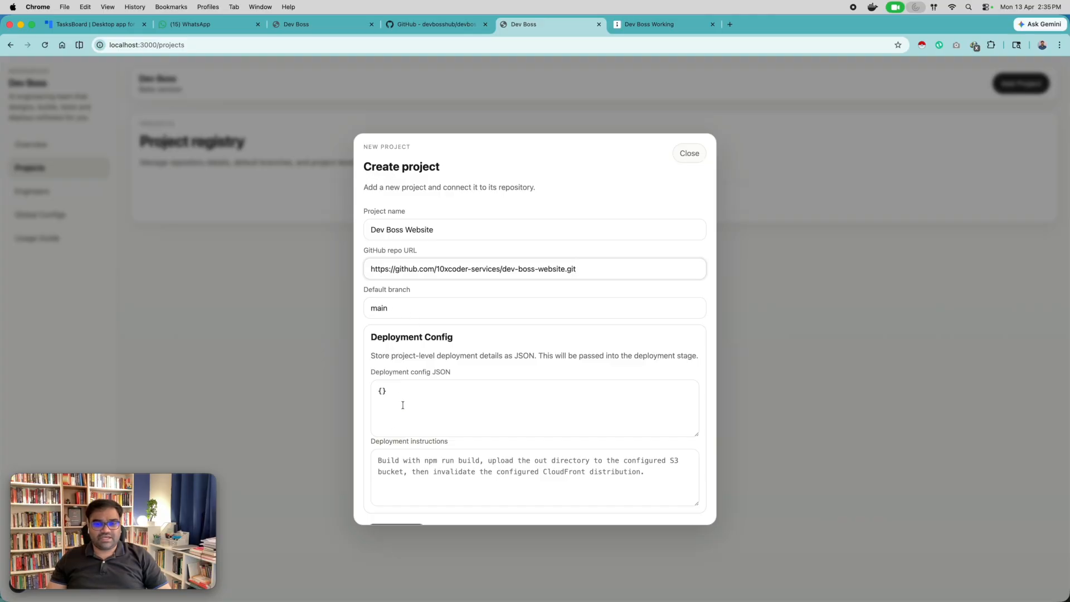
Create the project with a frontend_static_s3 deployment config (npm run build, out, bucket devboss.xyz, ap-south-1) and build, S3 upload and CloudFront invalidation instructions.
scroll(401, 405, down, 1)
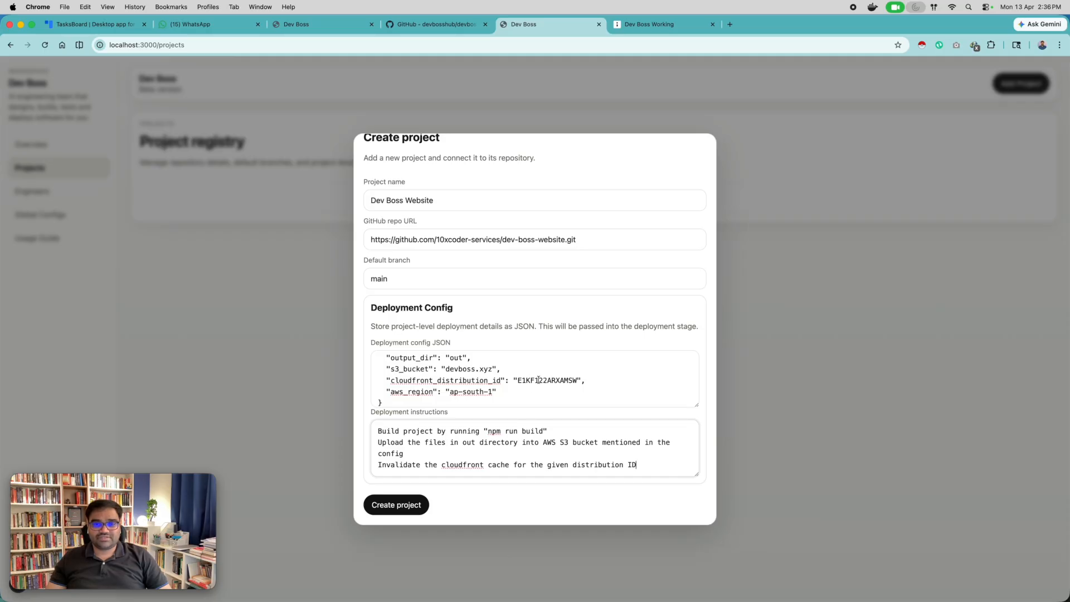
scroll(553, 380, up, 3)
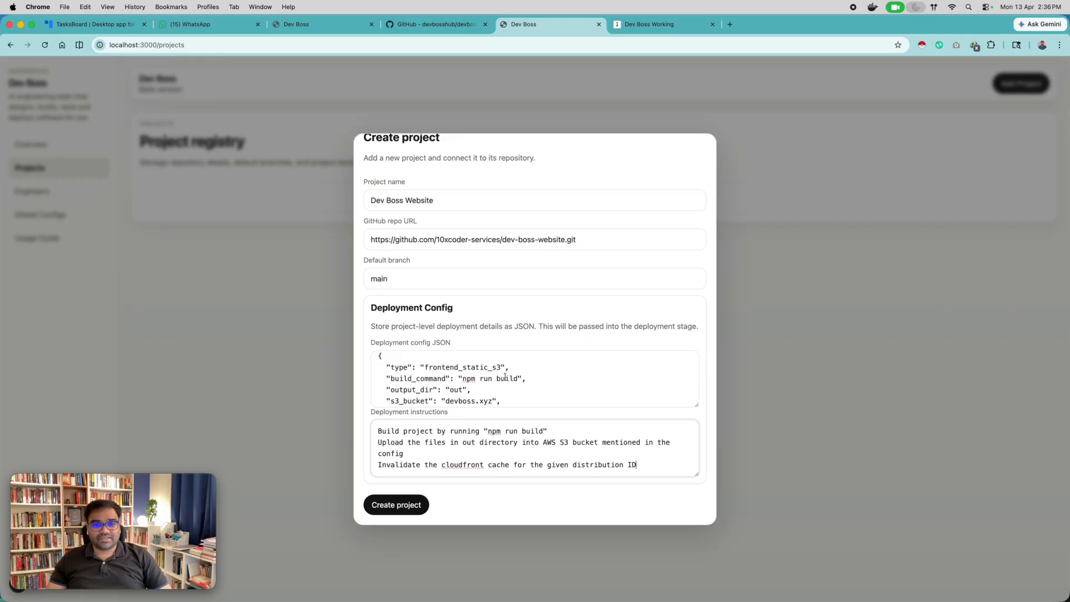
scroll(505, 378, down, 3)
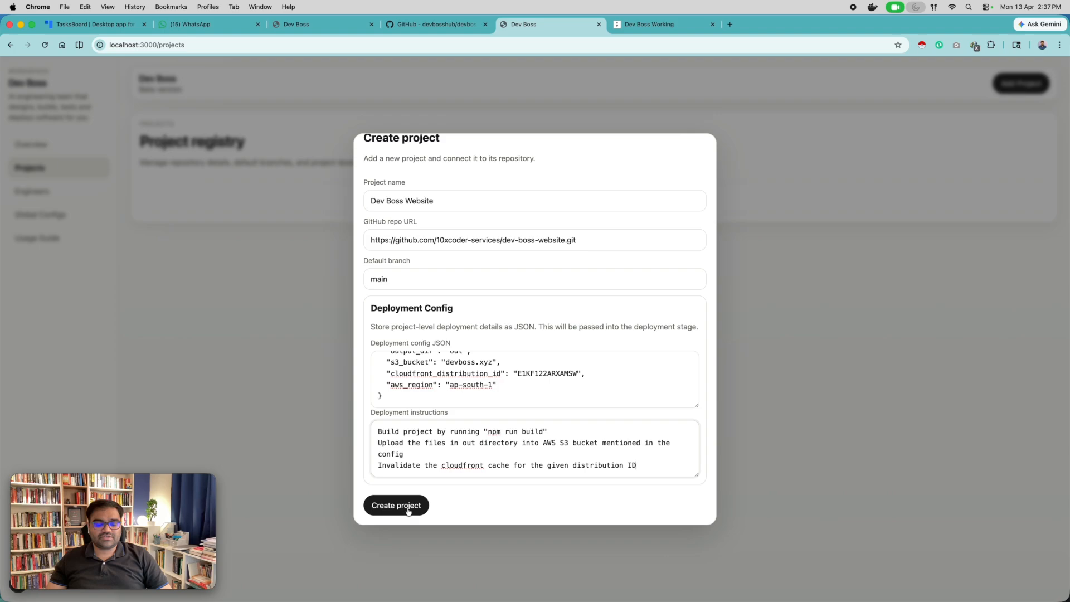
scroll(446, 359, up, 2)
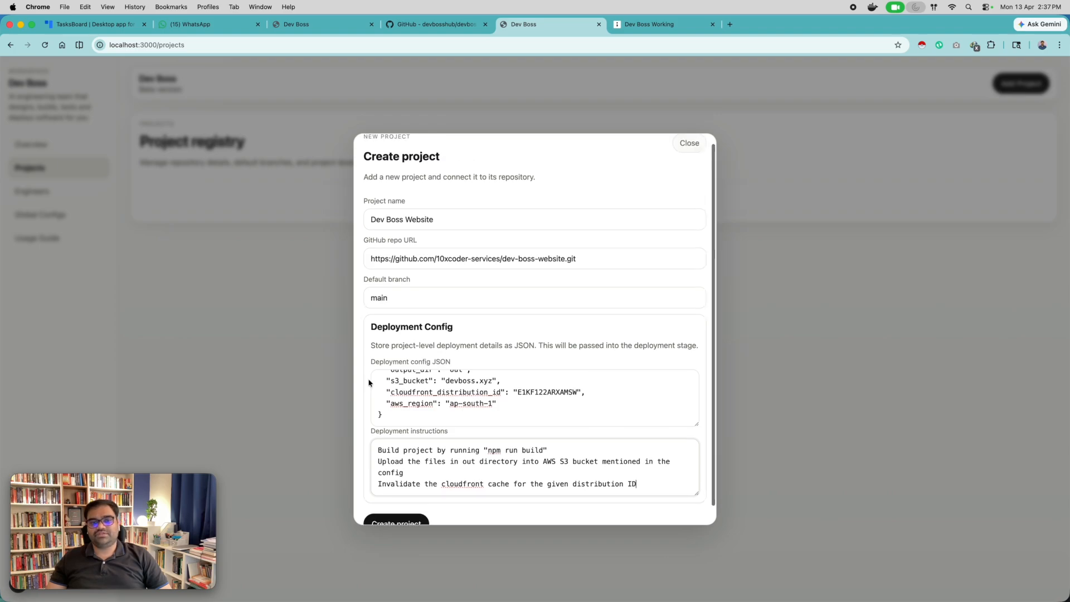
scroll(385, 384, up, 3)
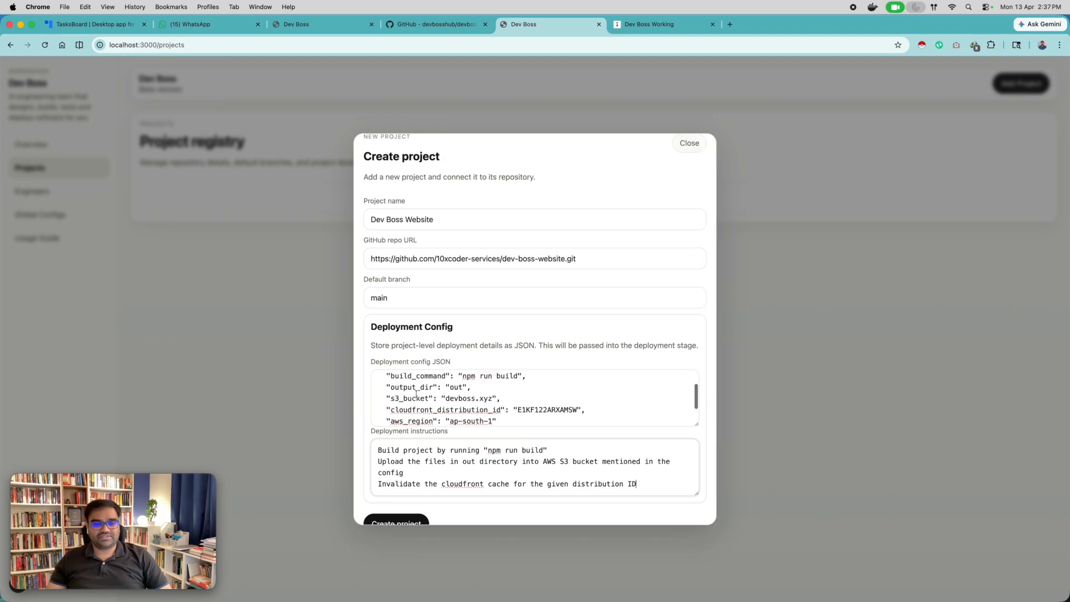
scroll(408, 384, down, 3)
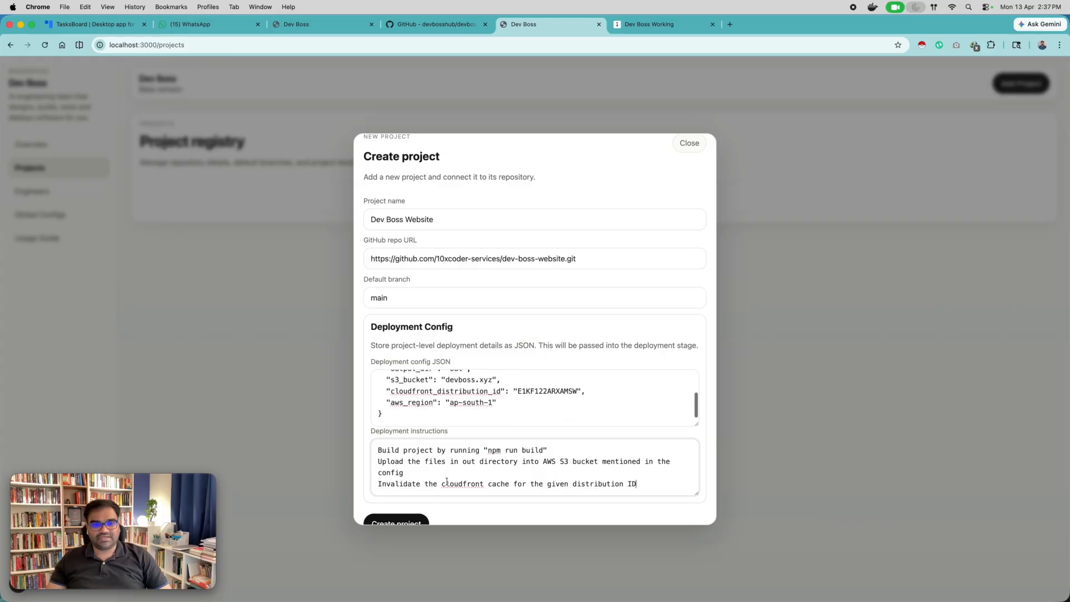
scroll(512, 469, down, 2)
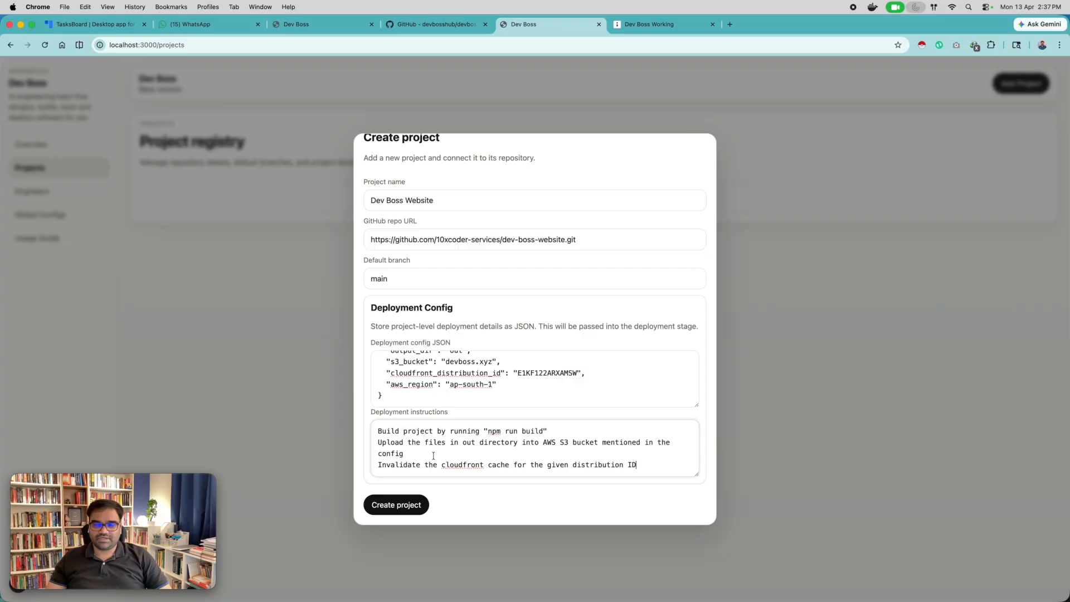
click(405, 506)
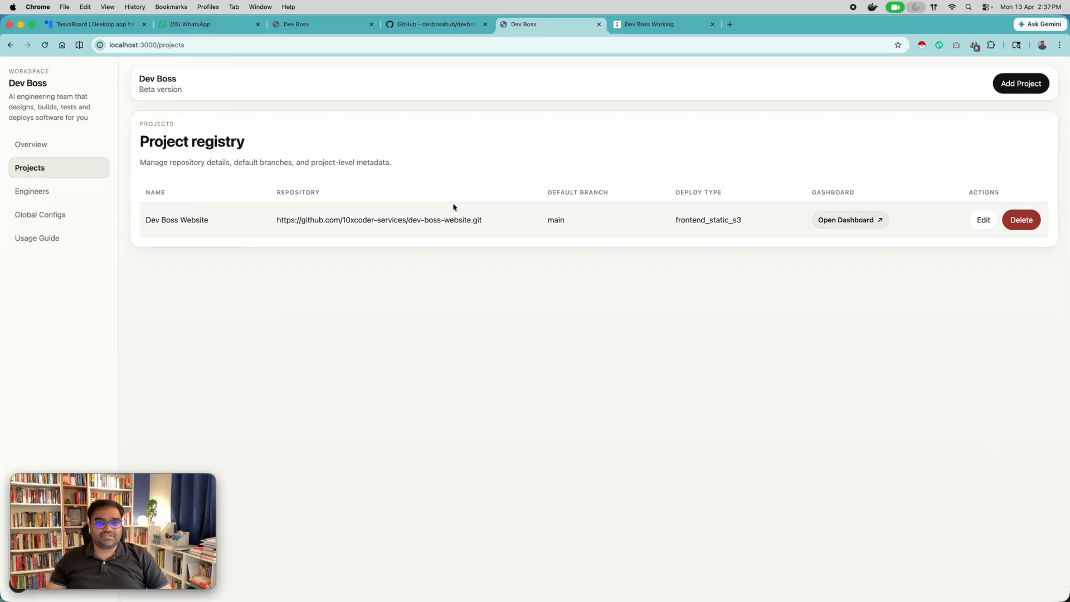
Open the Dev Boss Website task dashboard, look over its stage columns, and view the live devboss.xyz site.
click(843, 220)
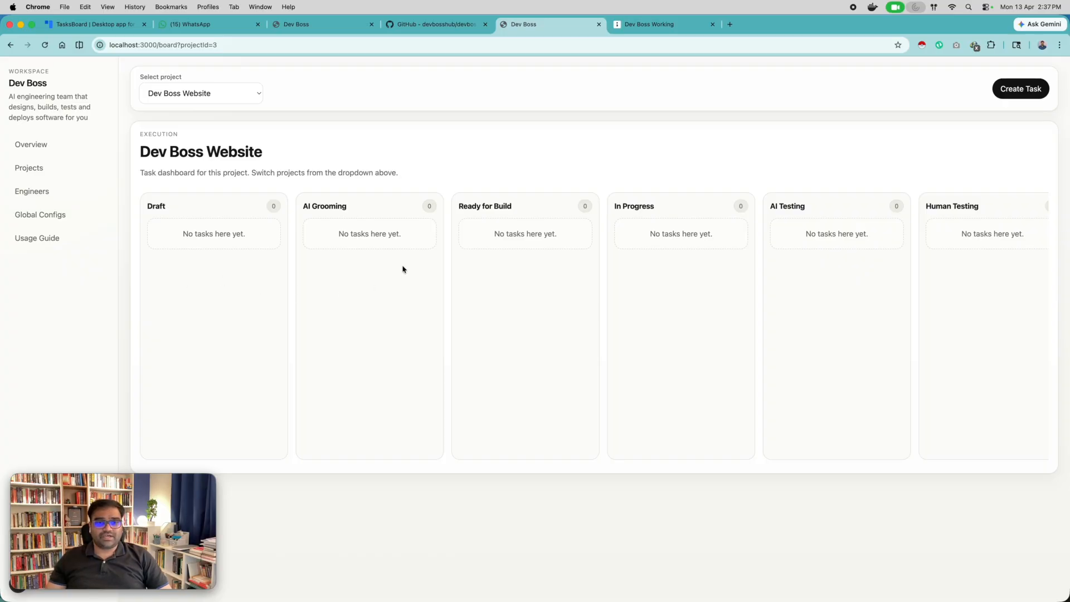
scroll(301, 270, right, 5)
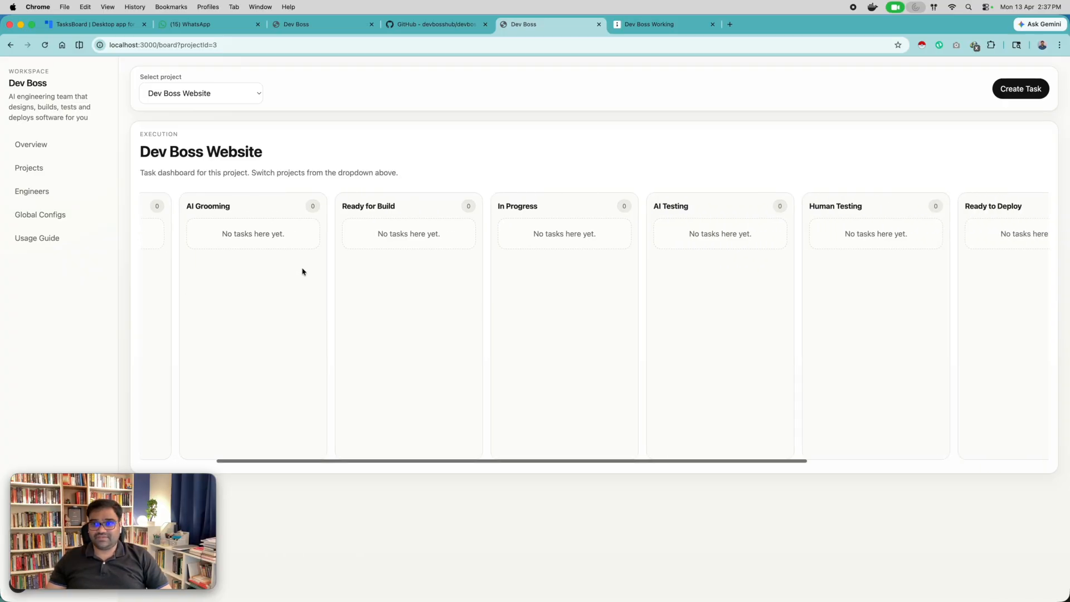
scroll(300, 271, right, 5)
scroll(217, 249, left, 2)
scroll(219, 249, left, 6)
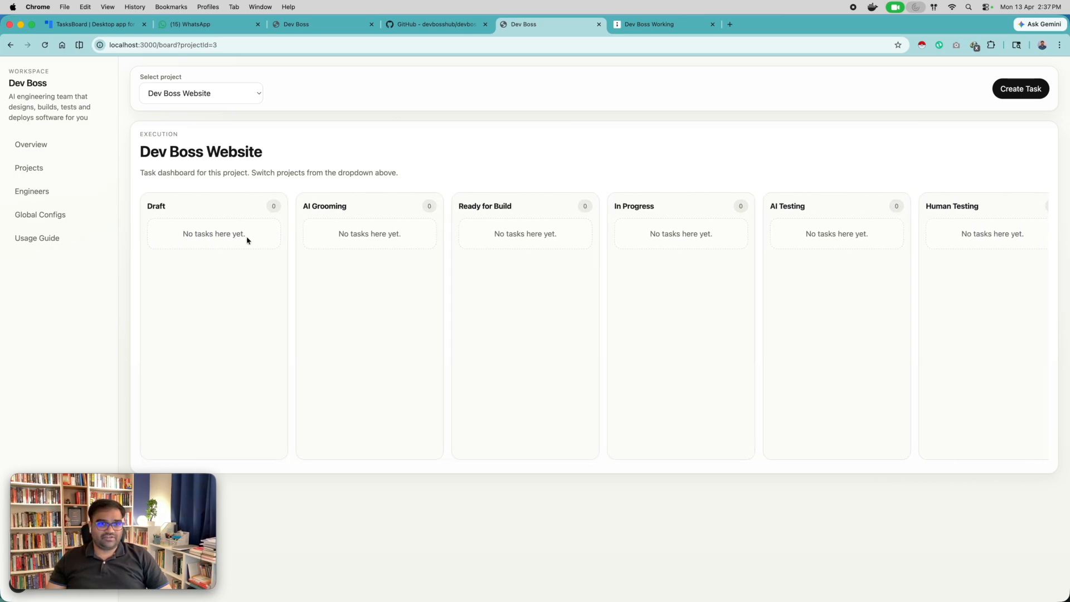
click(331, 29)
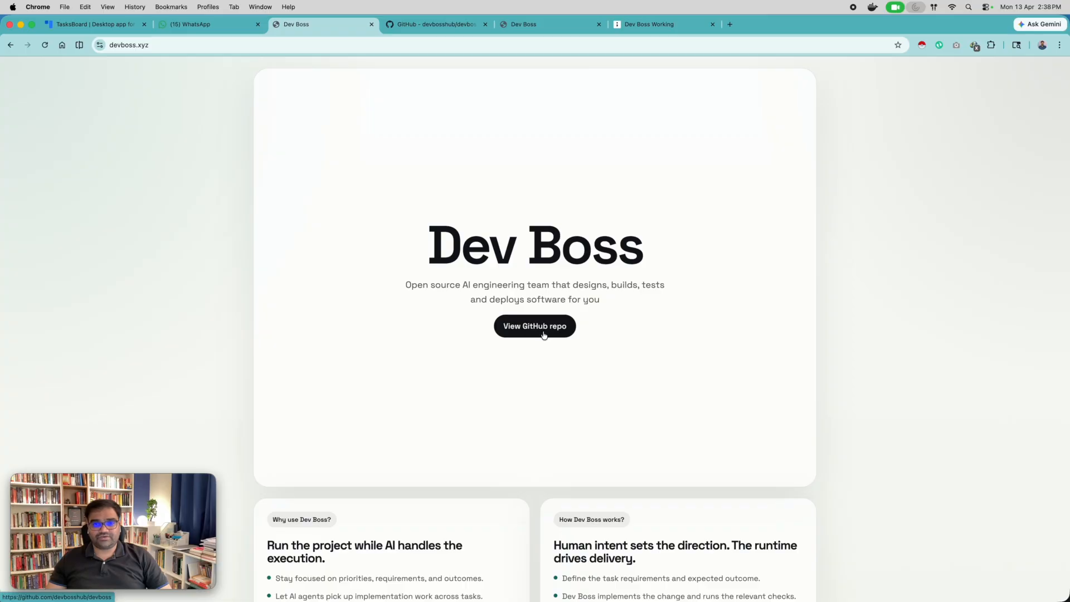
click(548, 25)
click(1023, 93)
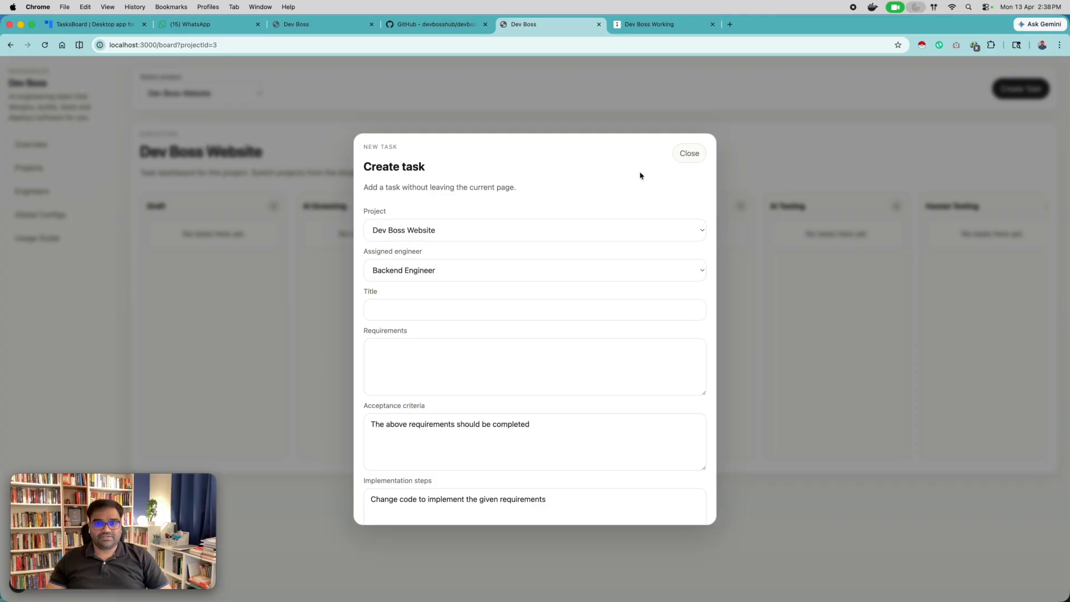
click(690, 154)
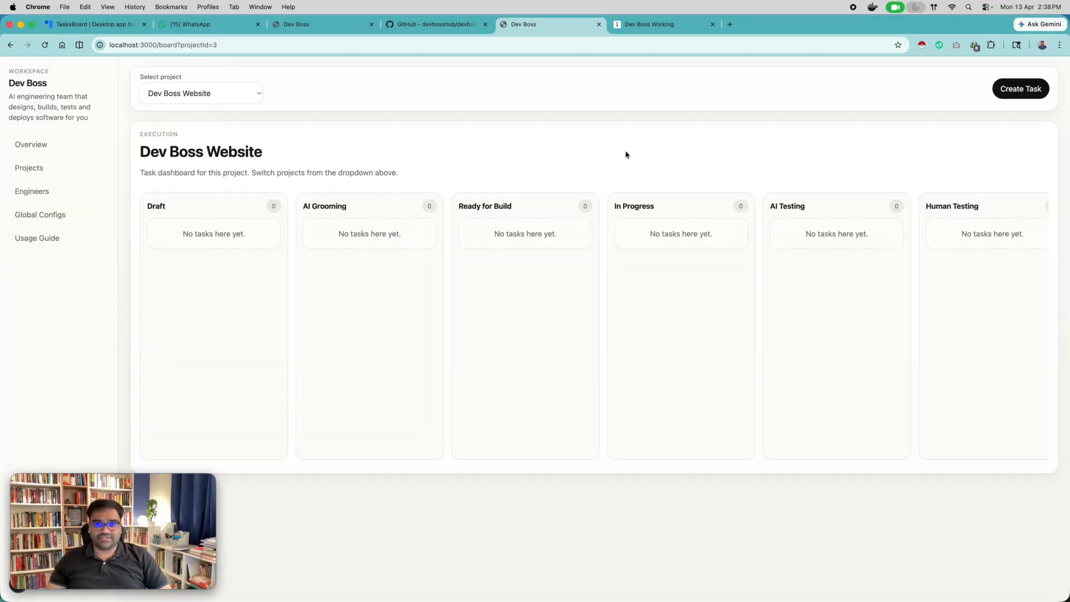
Start a new engineer profile named Dev Boss Full Stack Engineer.
click(37, 197)
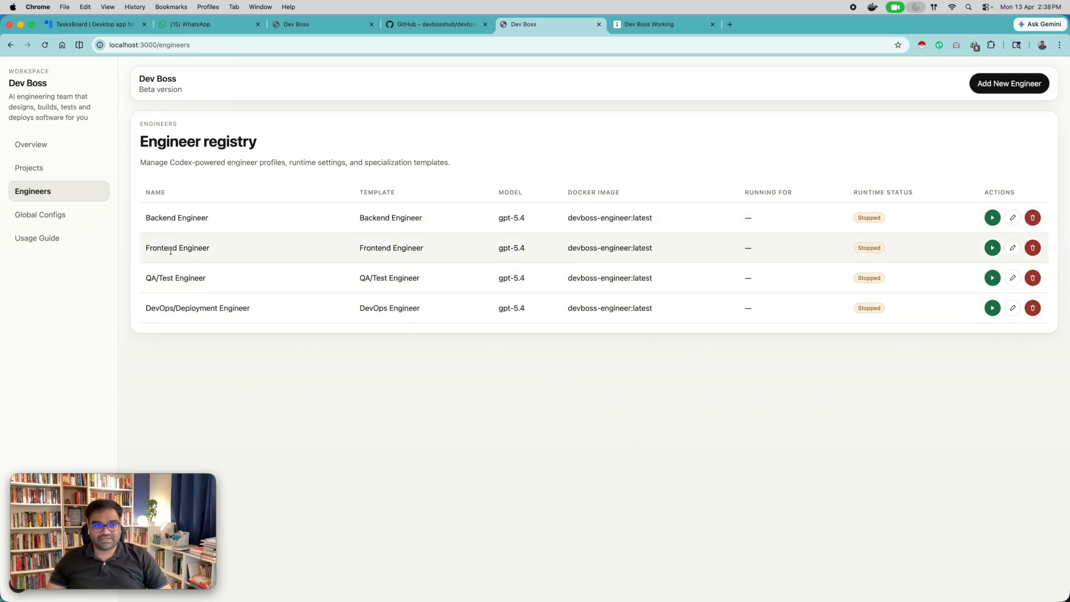
click(997, 83)
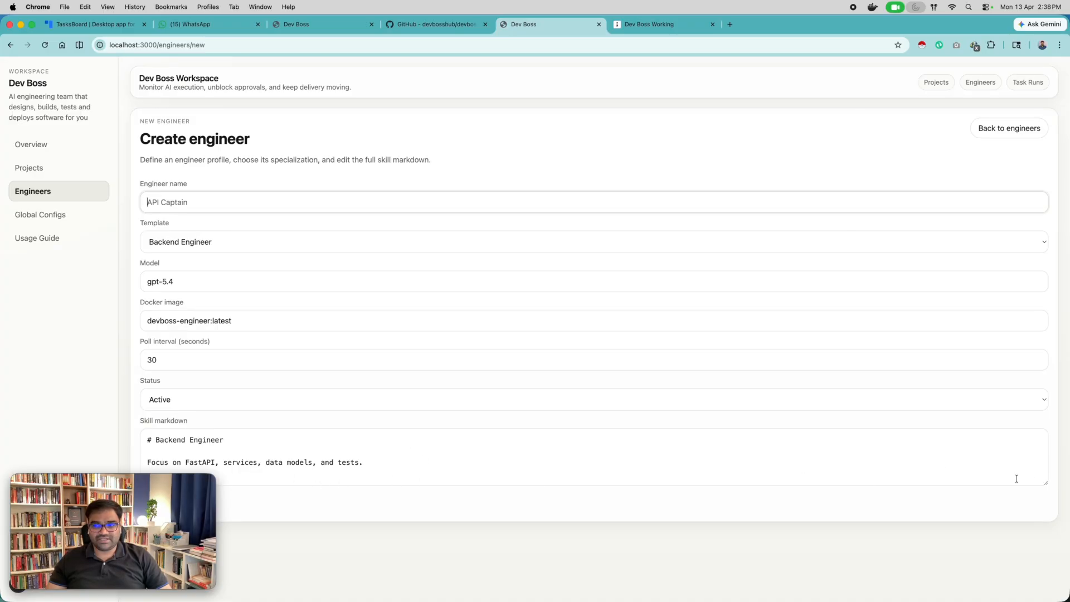
drag(1046, 483, 1045, 533)
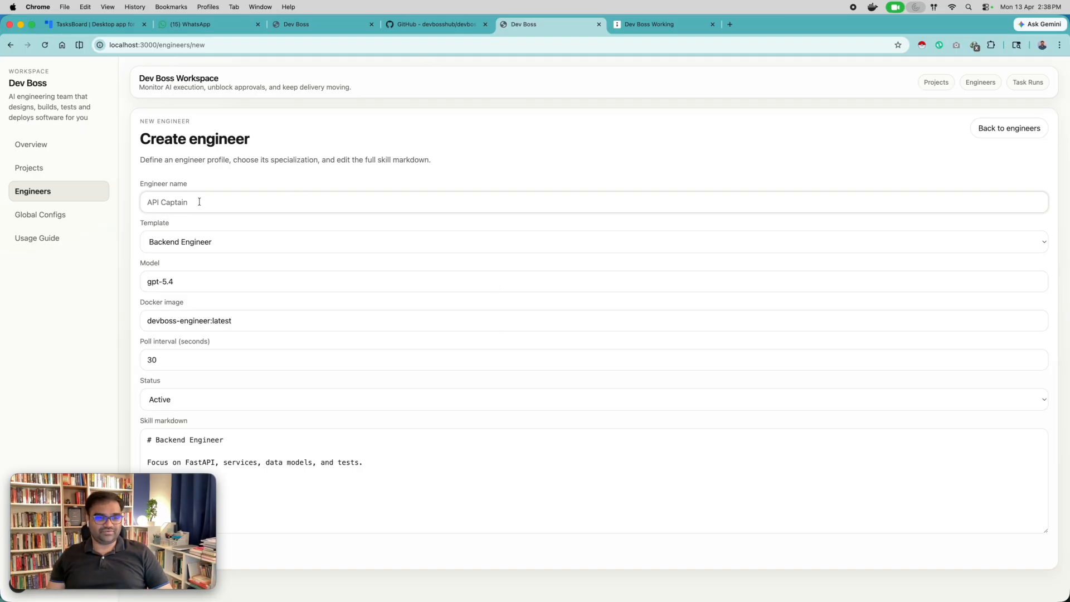
text(Dev Bos)
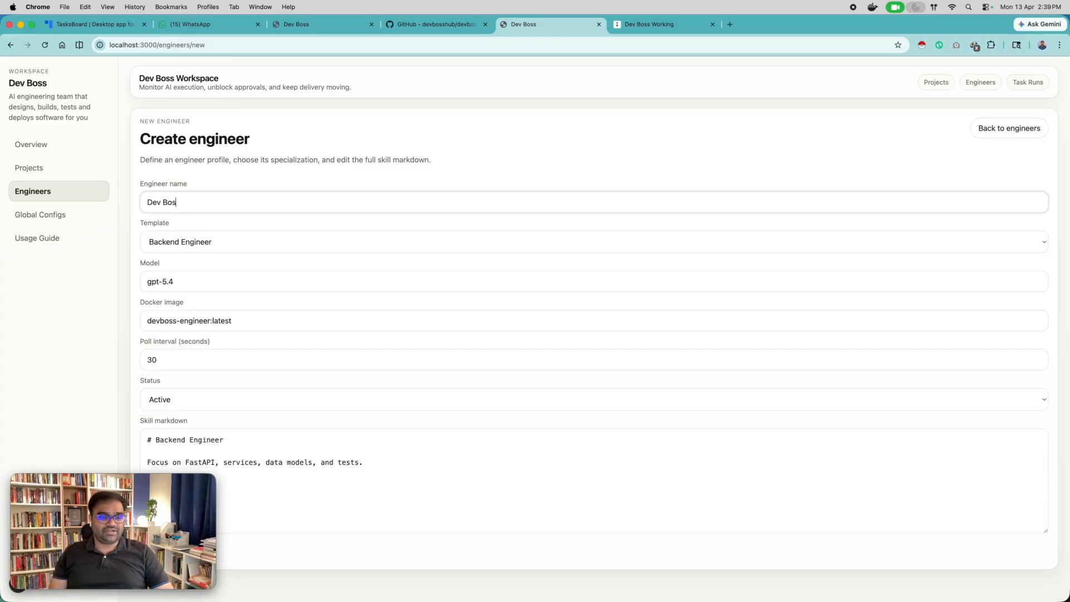
text(s Full Stack Engineer)
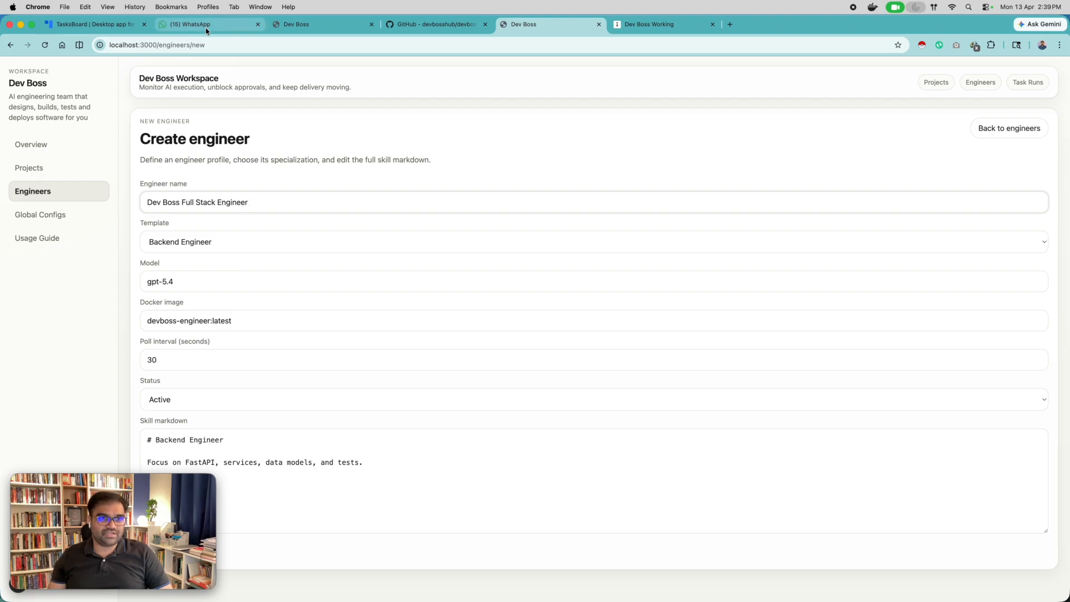
Replace the skill markdown with a Full Stack Engineer profile (Python / fast api, React / Nextjs, Docker, Web development, Postgresql, AWS / awscli) and create the engineer.
click(234, 460)
key(super+a)
text(# Full Stack Engineer  You are a experienced full stack engineer with expertise in building end to end software systems.  Your skills include:  - Python / fast api - React / Nextjs - Docker - Web development - Postgresql - AWS / awscli)
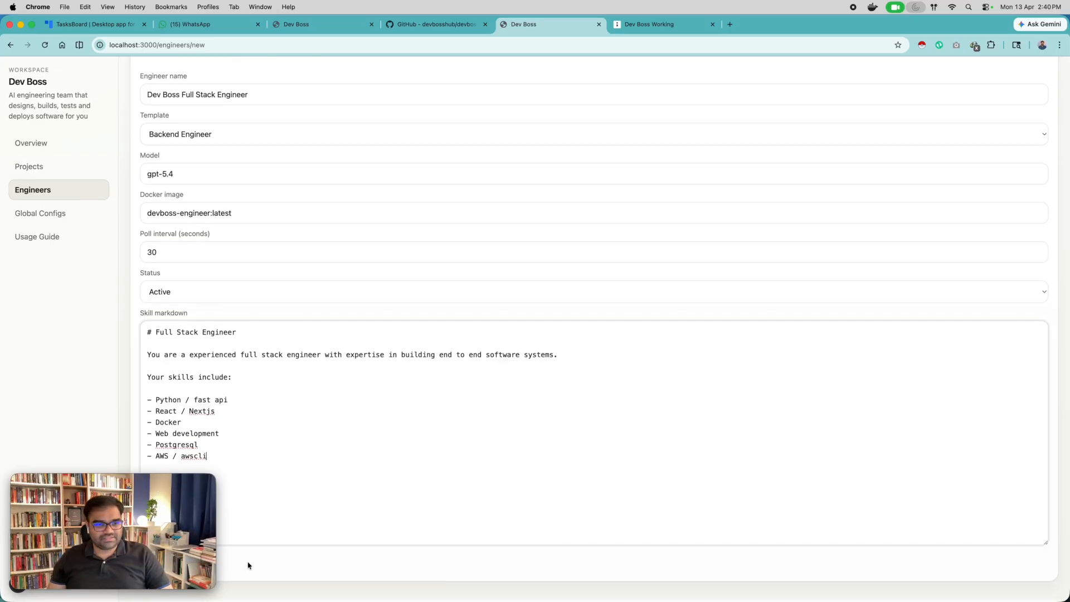
drag(103, 487, 111, 399)
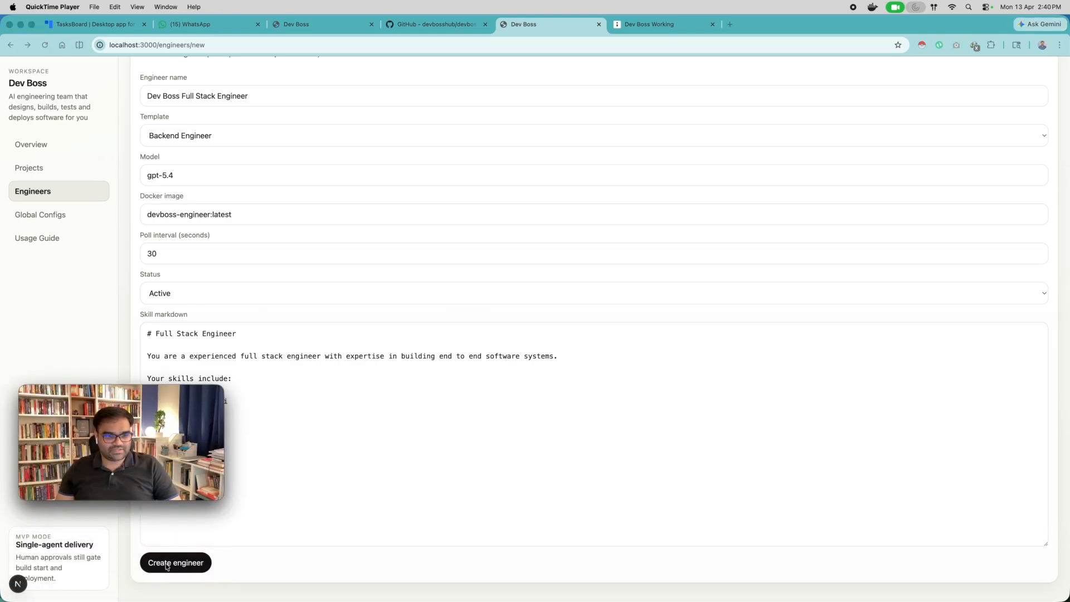
click(187, 566)
click(189, 564)
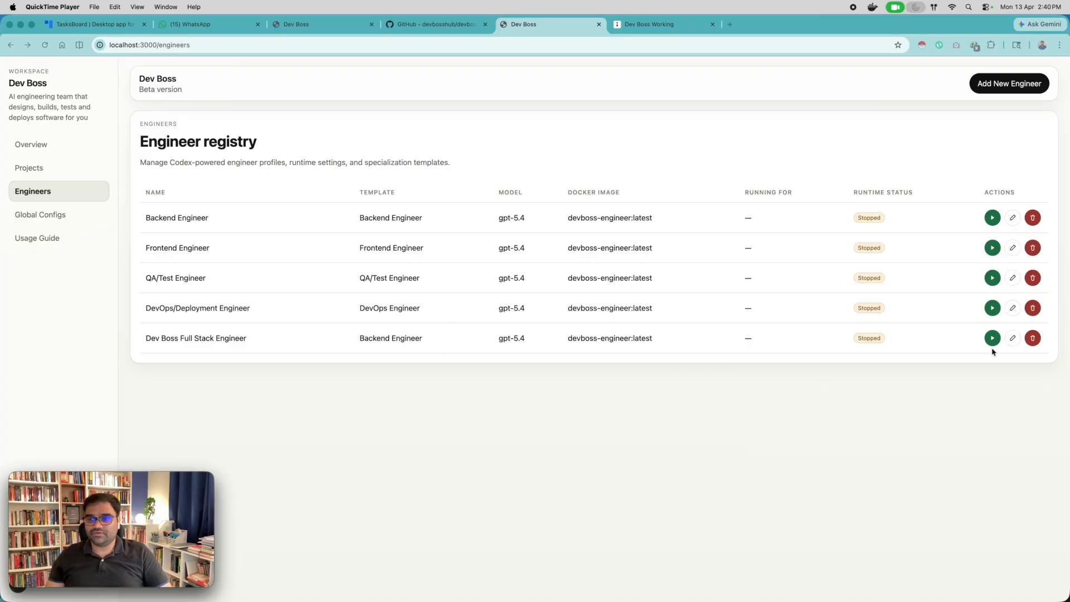
Launch the Dev Boss Full Stack Engineer from the engineer registry.
click(984, 369)
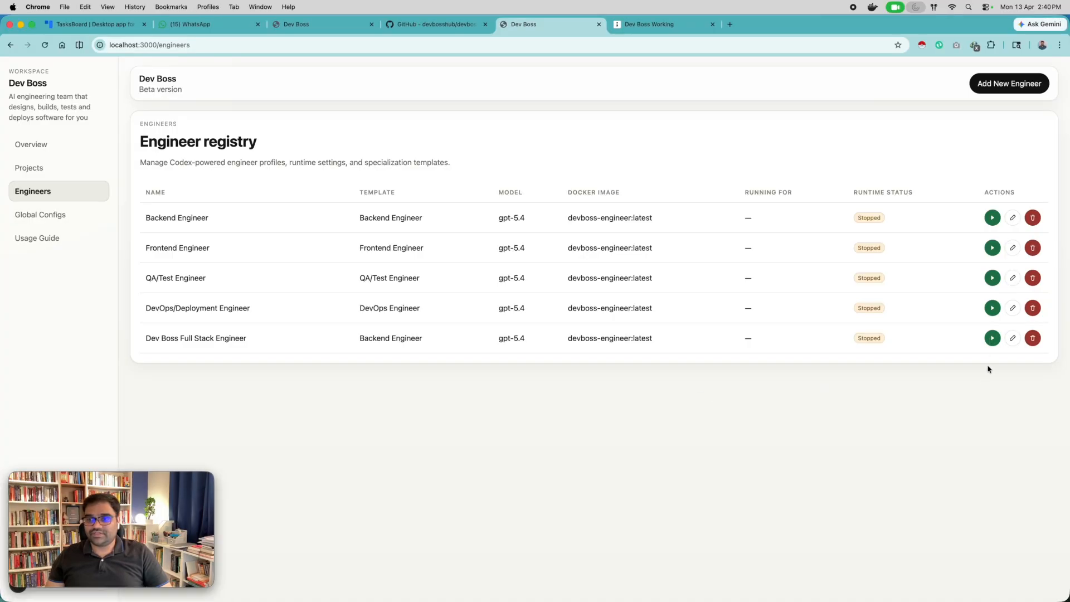
click(992, 338)
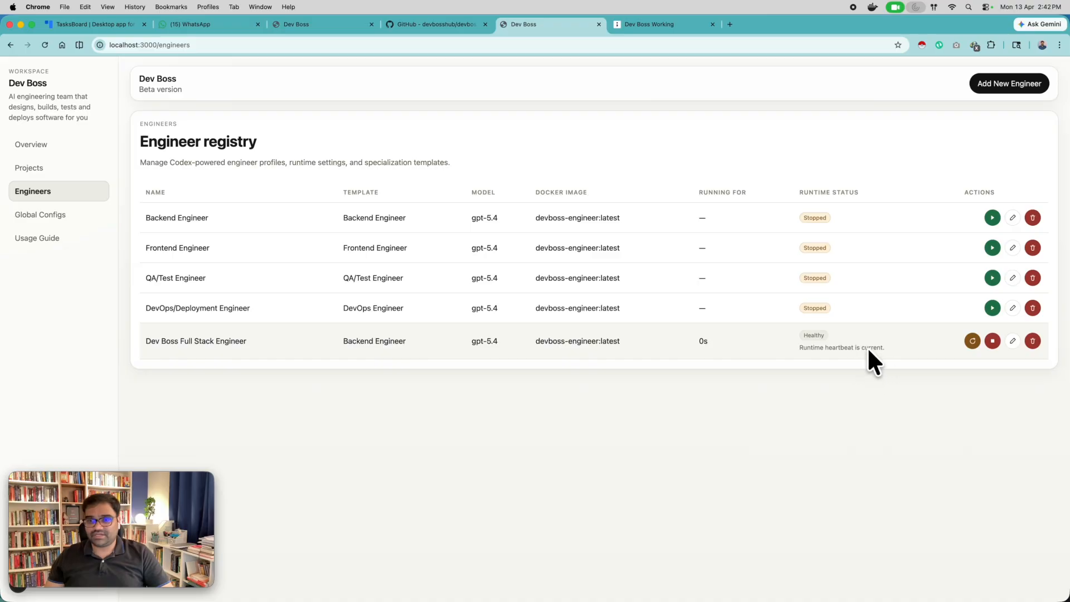
Switch to the terminal and list the running containers with docker ps to check for the engineer's container.
key(ctrl+Right)
text(doc)
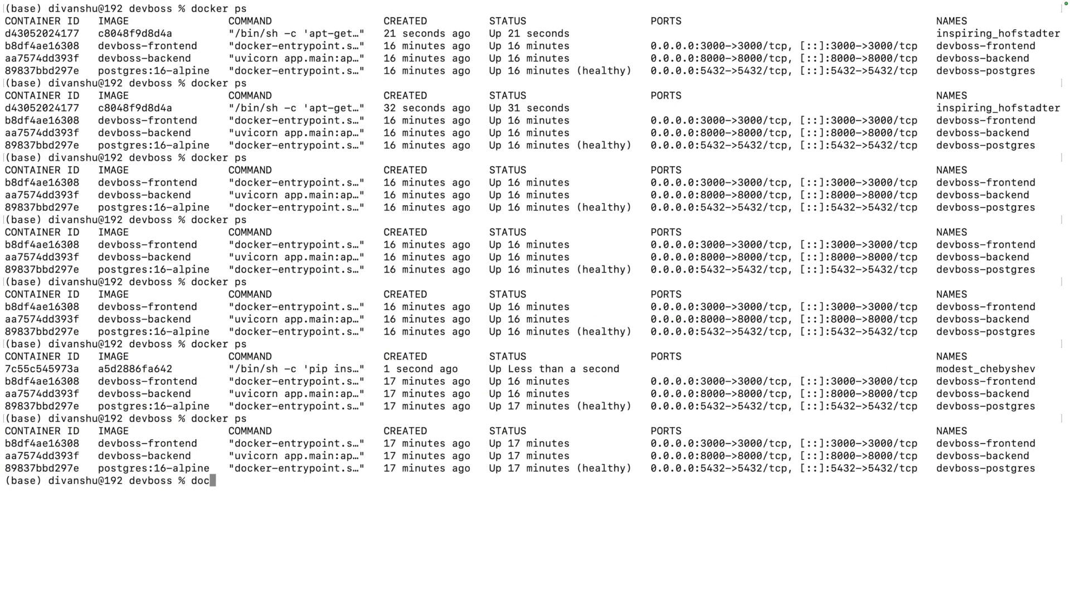
text(ker ps)
key(Return)
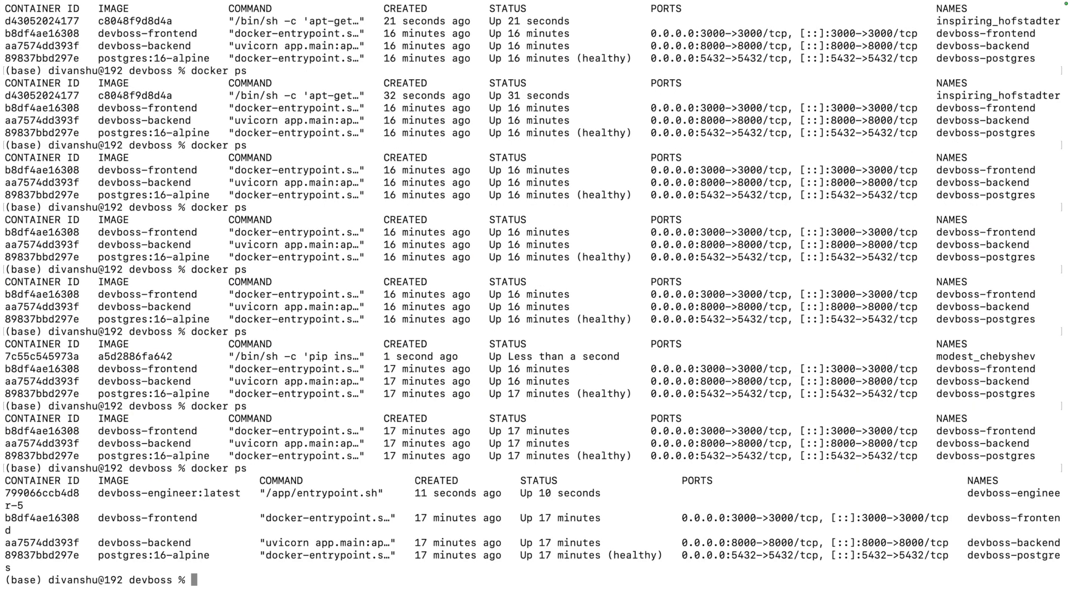
key(super+minus)
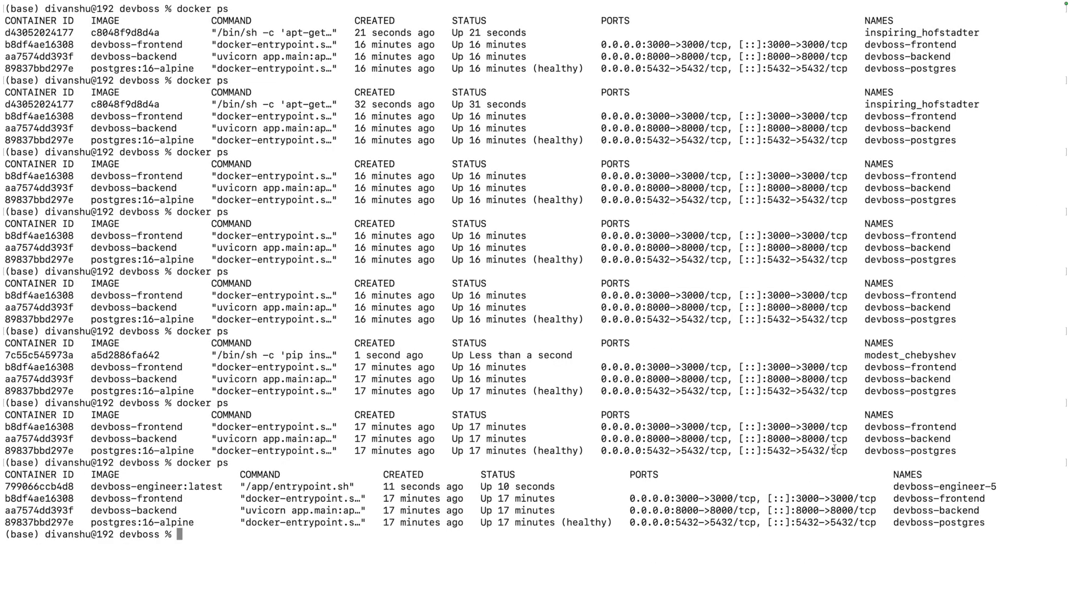
drag(892, 486, 996, 486)
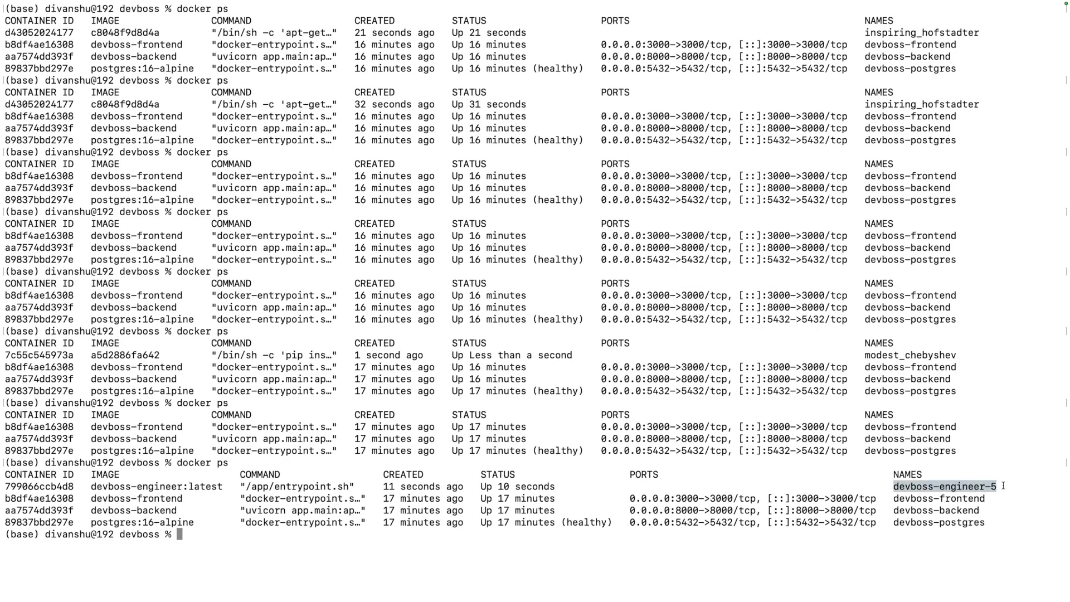
click(994, 486)
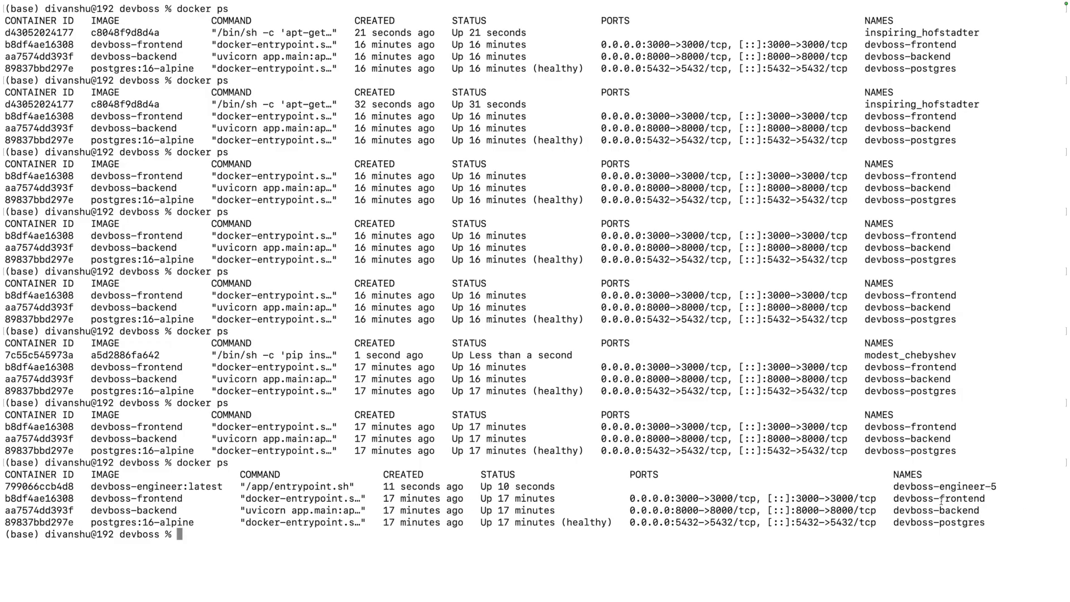
Return to Dev Boss in Chrome, reopen the Dev Boss Website dashboard, and examine the task workflow stages from Draft through Archived.
key(ctrl+Left)
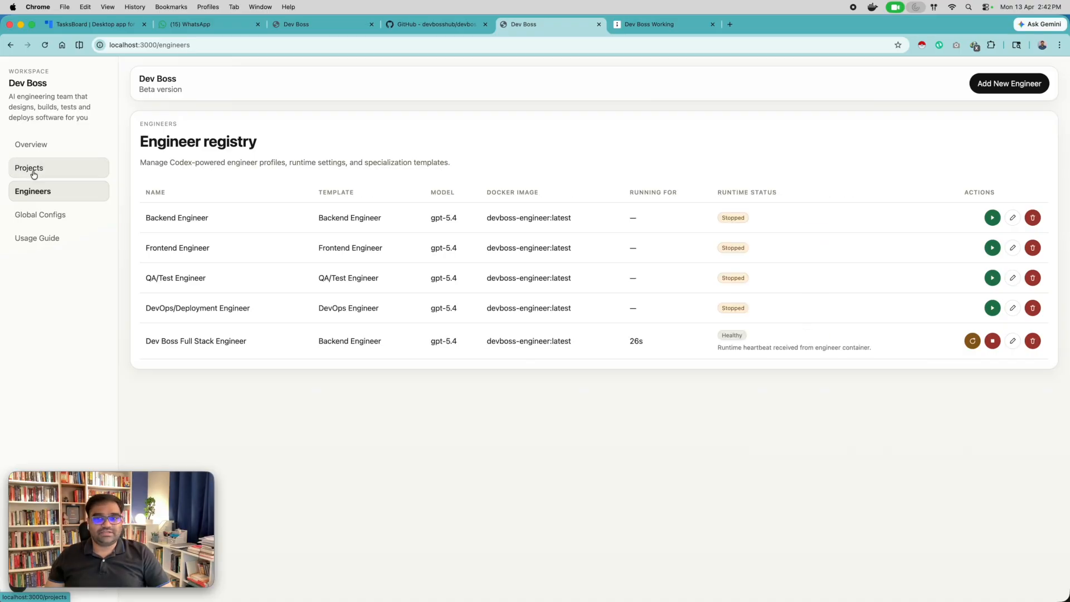
click(31, 167)
click(843, 221)
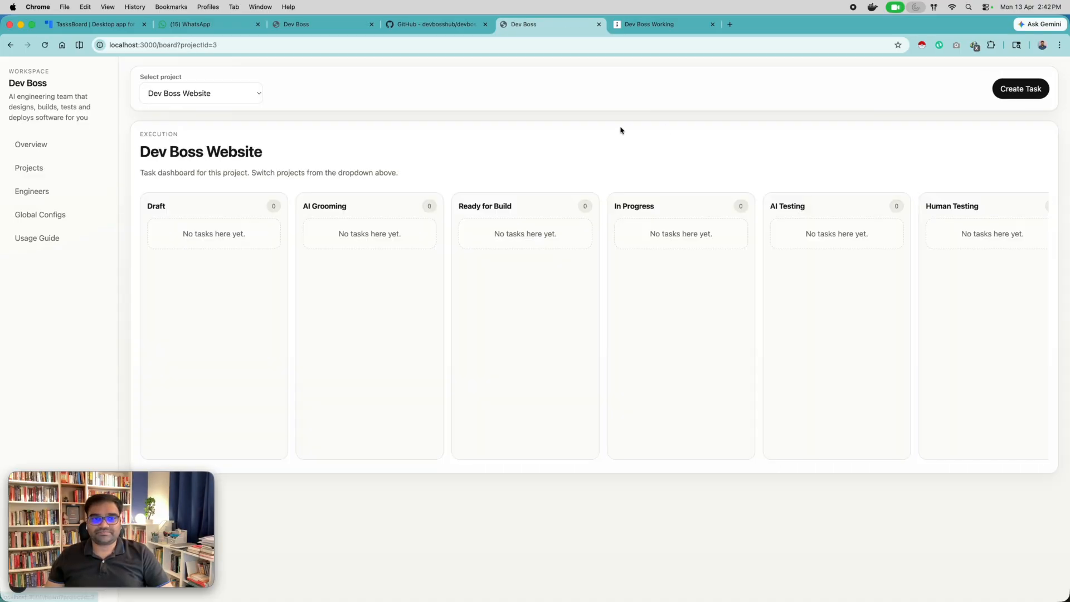
scroll(348, 300, right, 6)
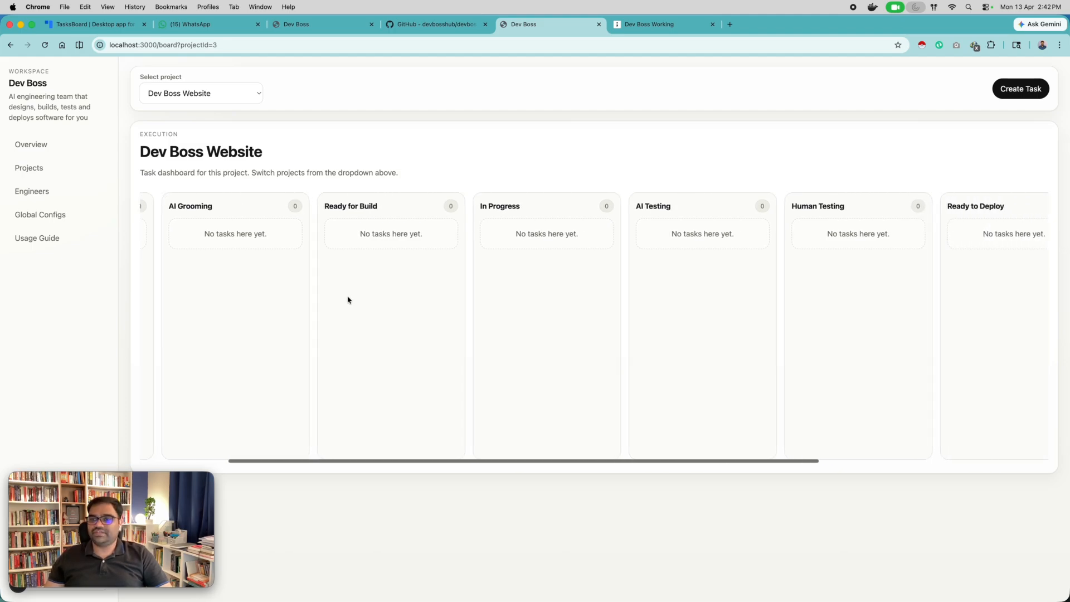
scroll(345, 299, right, 3)
scroll(344, 299, left, 10)
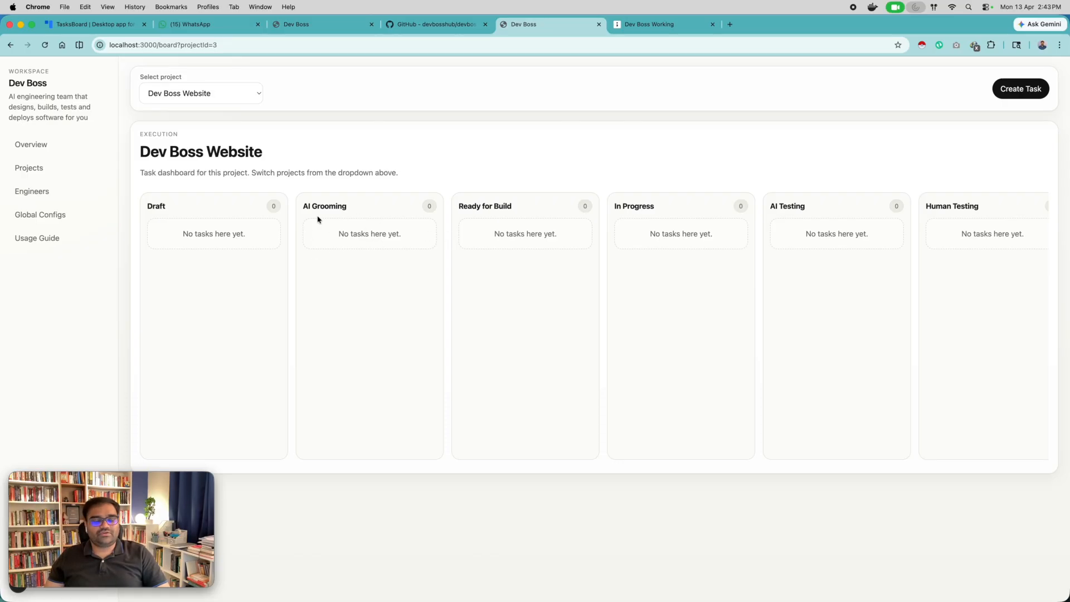
scroll(340, 237, right, 3)
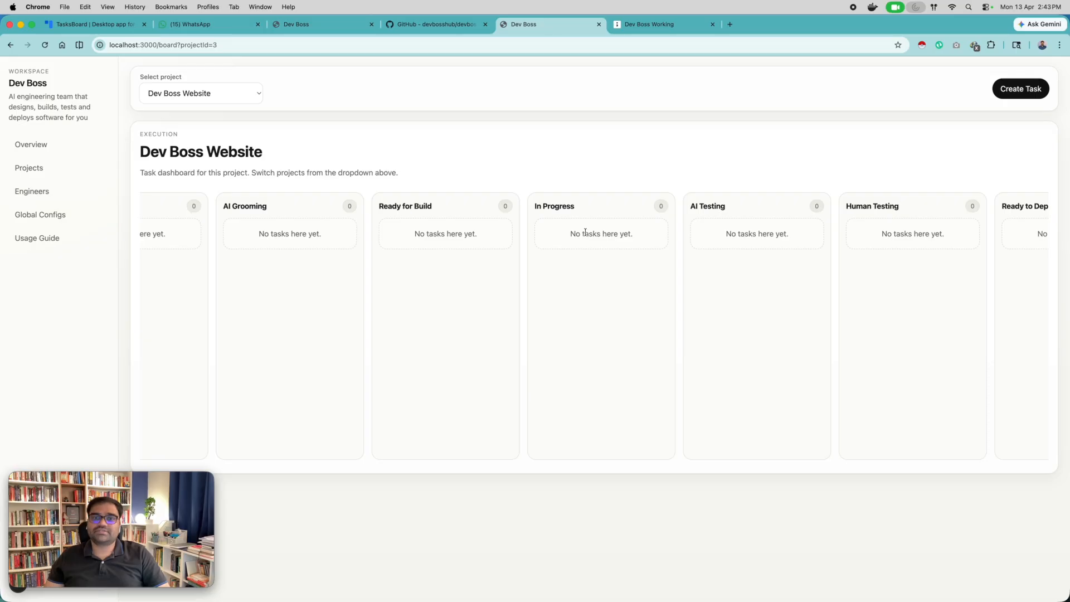
scroll(593, 237, right, 2)
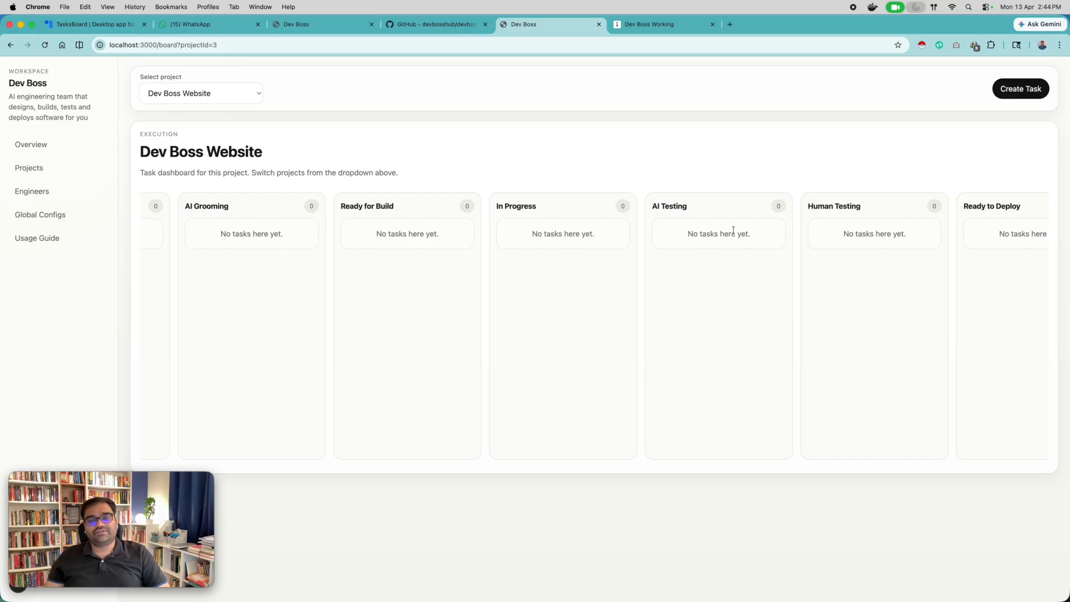
scroll(732, 231, right, 2)
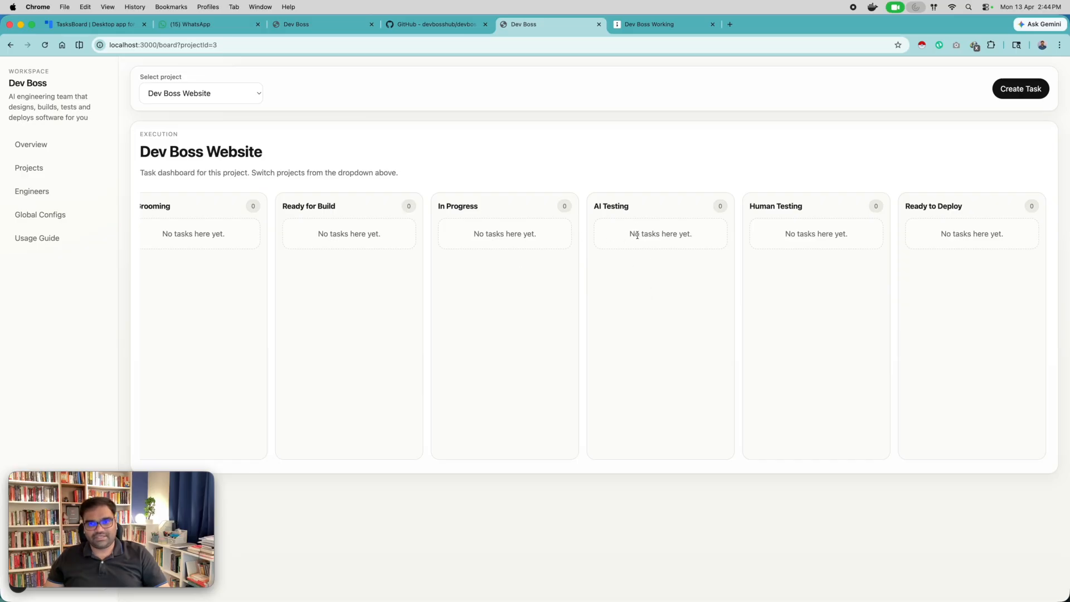
scroll(628, 235, right, 3)
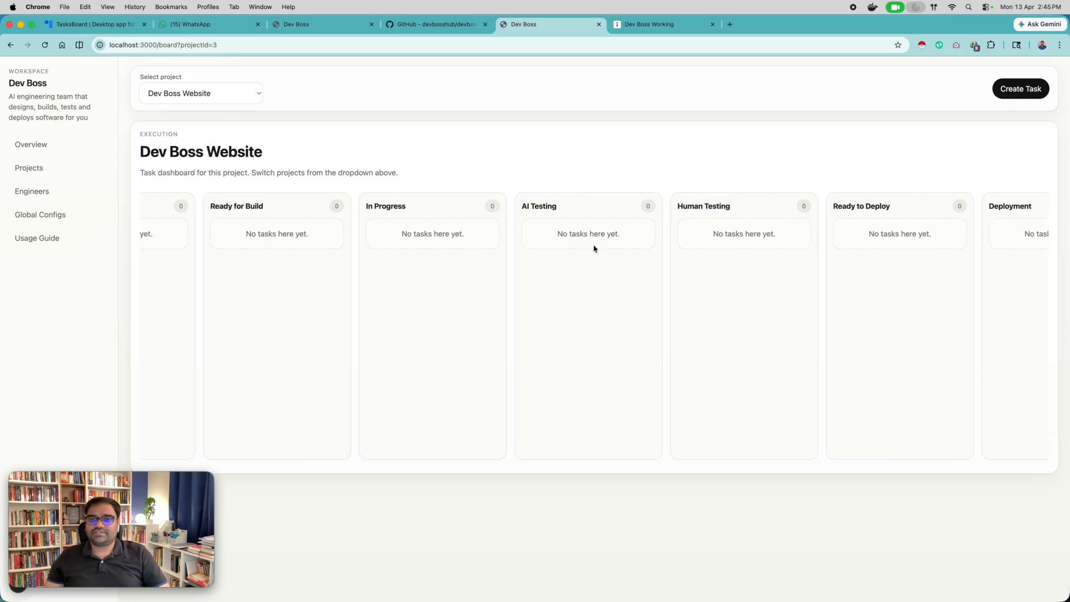
scroll(743, 224, right, 2)
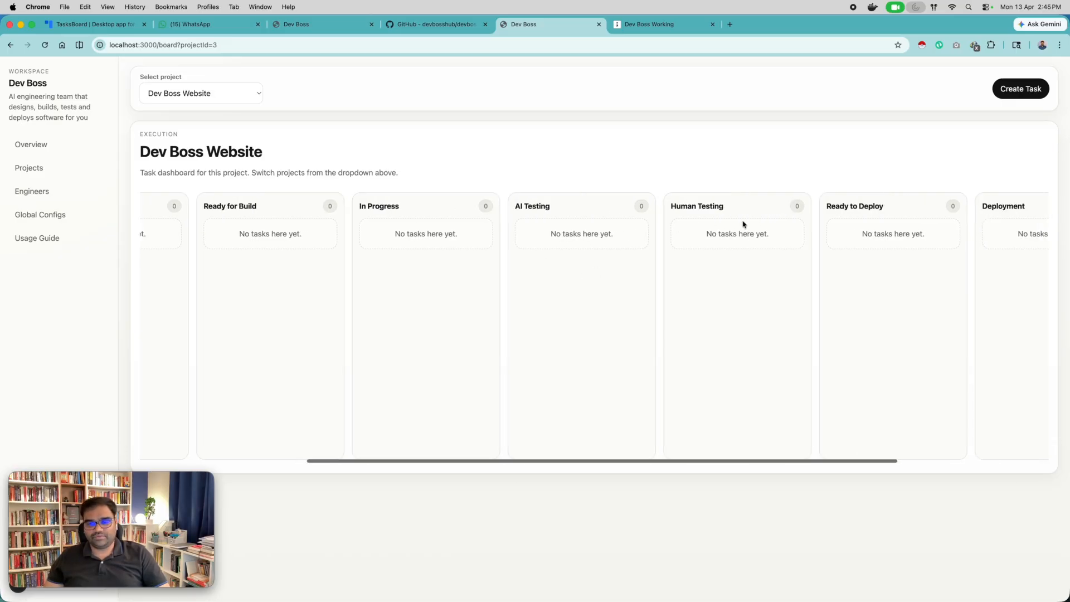
scroll(743, 224, right, 2)
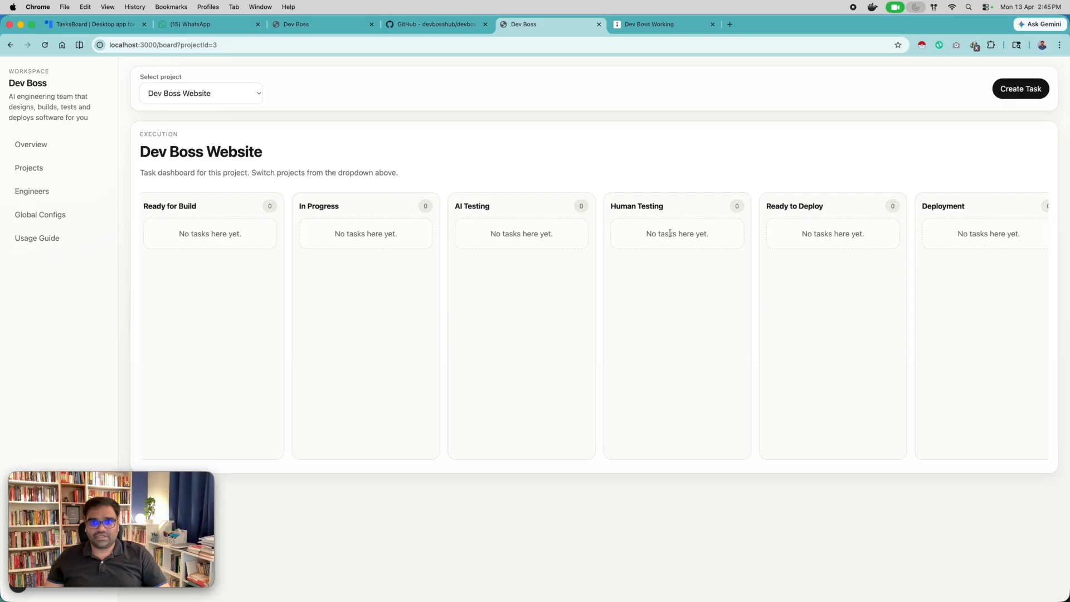
scroll(669, 233, right, 1)
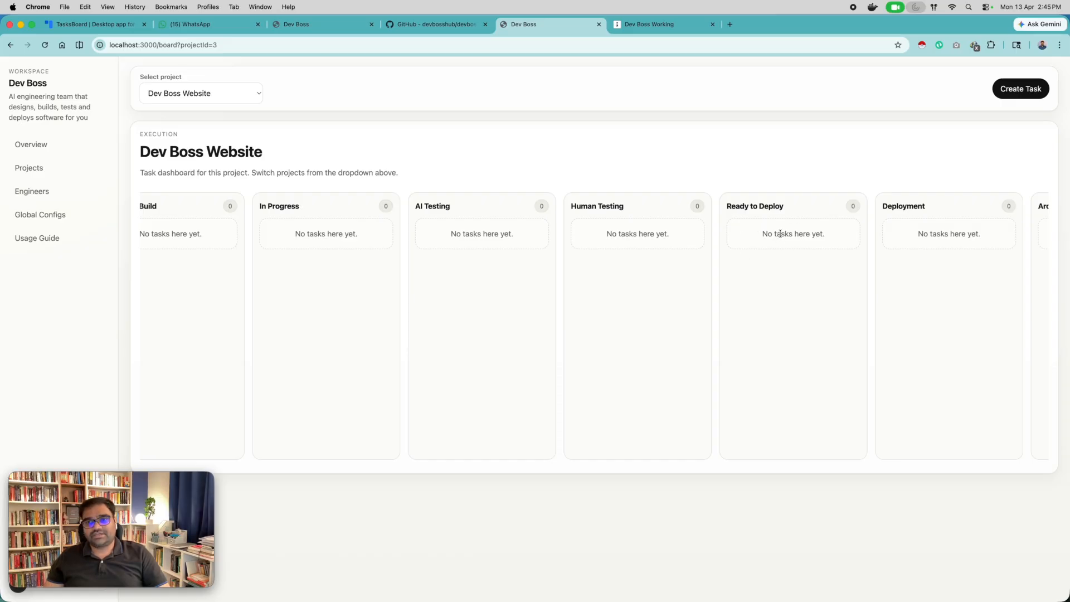
scroll(780, 234, right, 2)
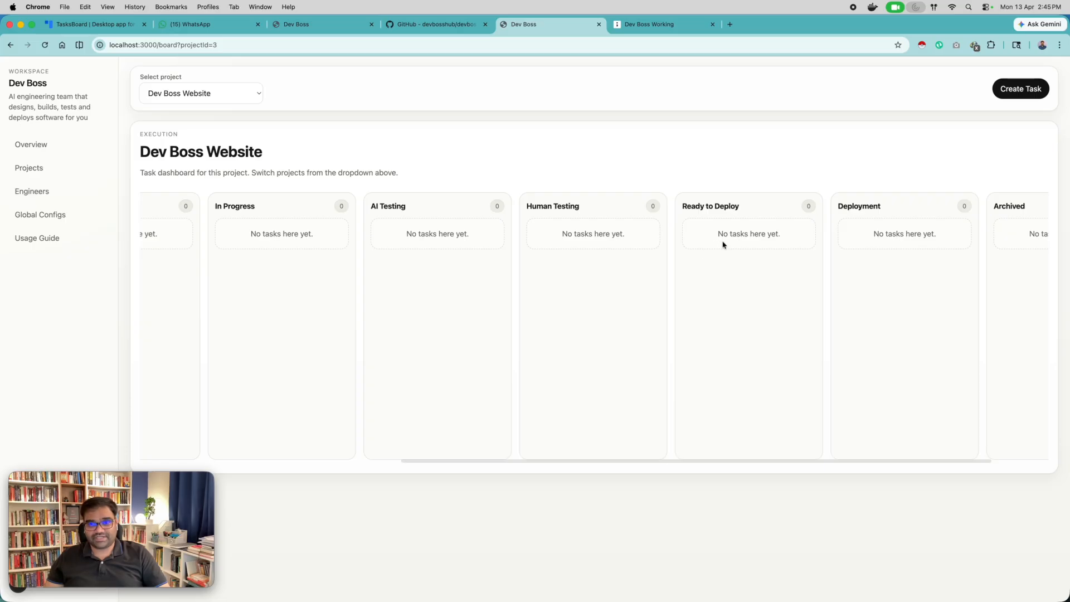
scroll(738, 240, right, 3)
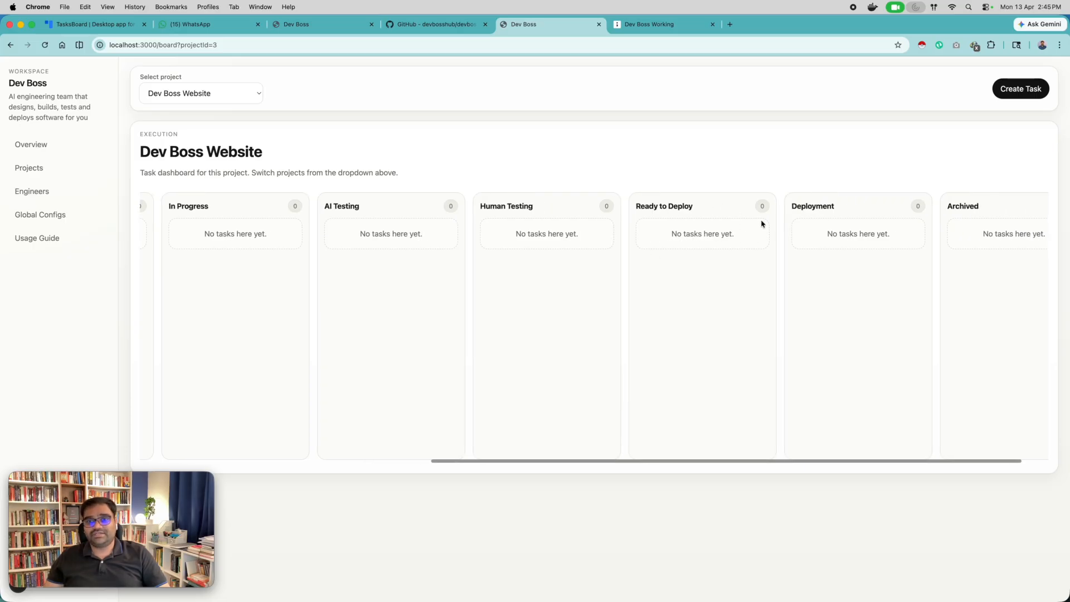
scroll(718, 223, right, 1)
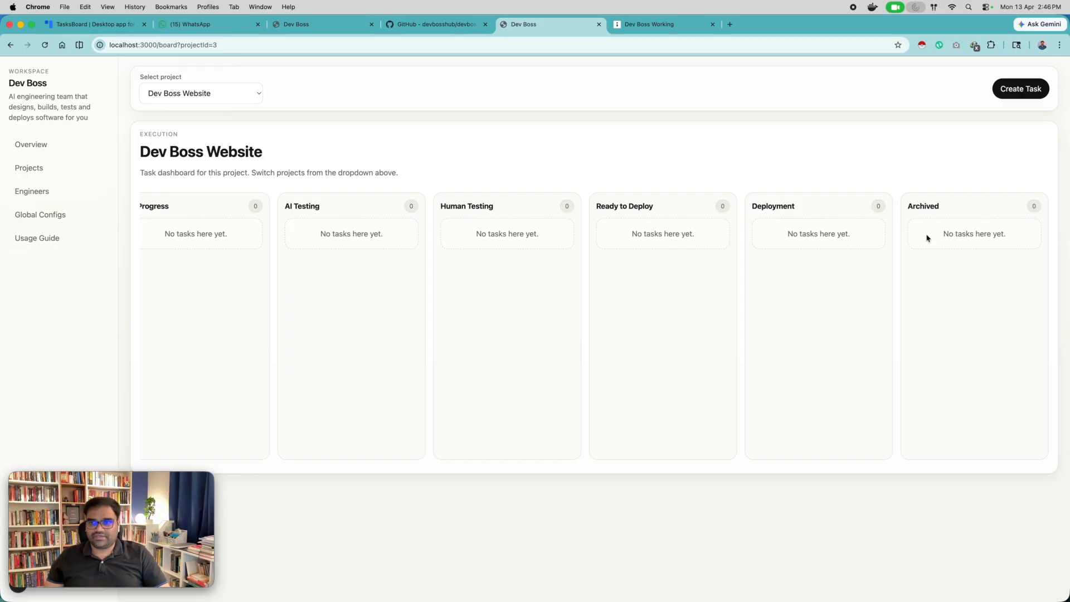
Examine the hero section of the live devboss.xyz page and return to the Dev Boss Website board.
scroll(926, 237, left, 10)
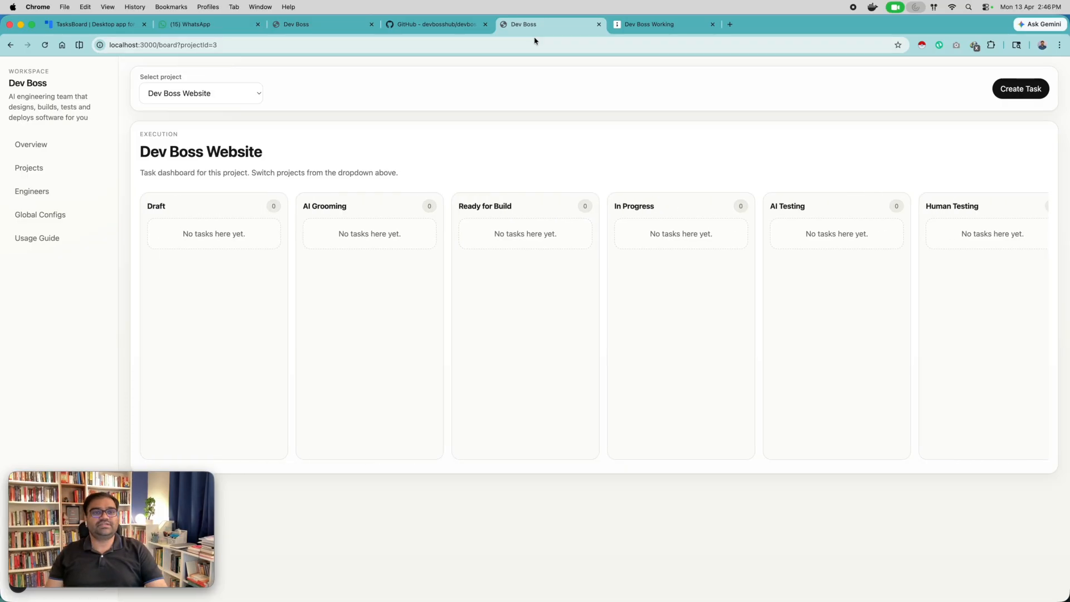
click(324, 28)
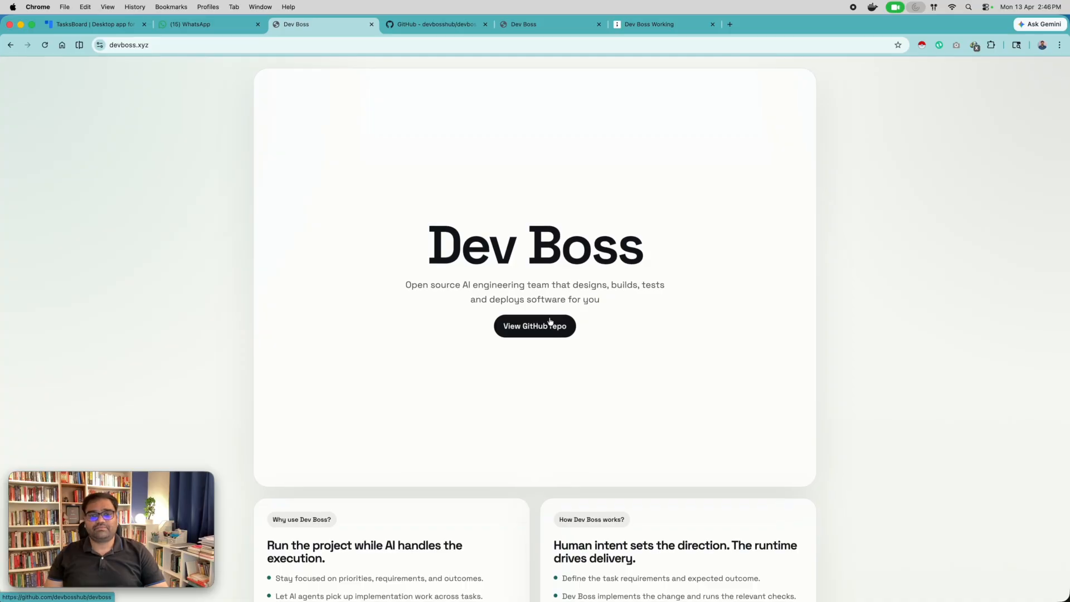
click(519, 25)
Start a new task for the Dev Boss Website project and assign it to the Dev Boss Full Stack Engineer.
click(1018, 93)
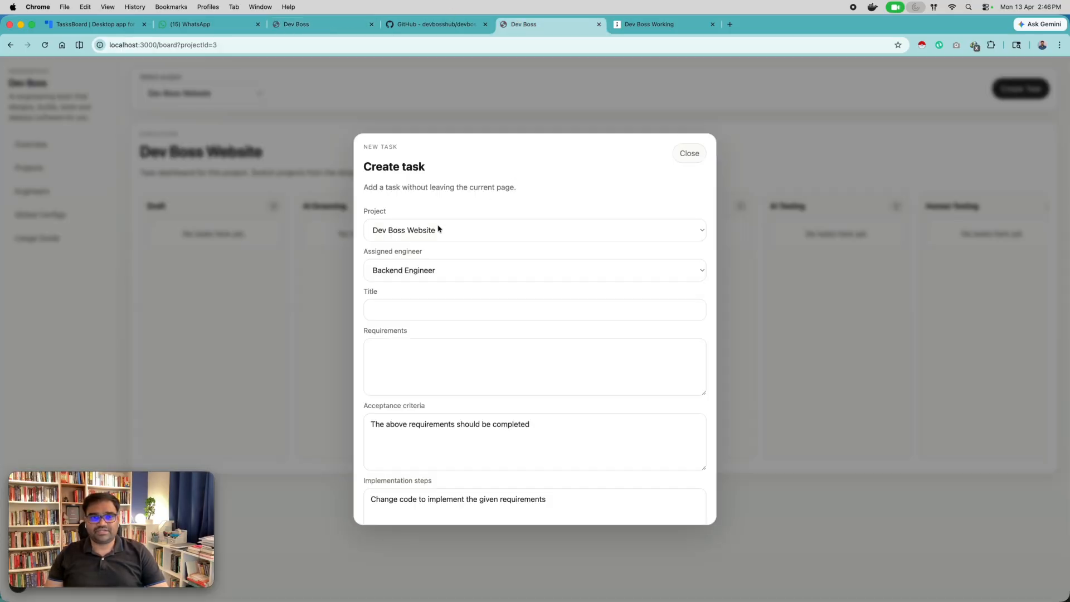
click(441, 277)
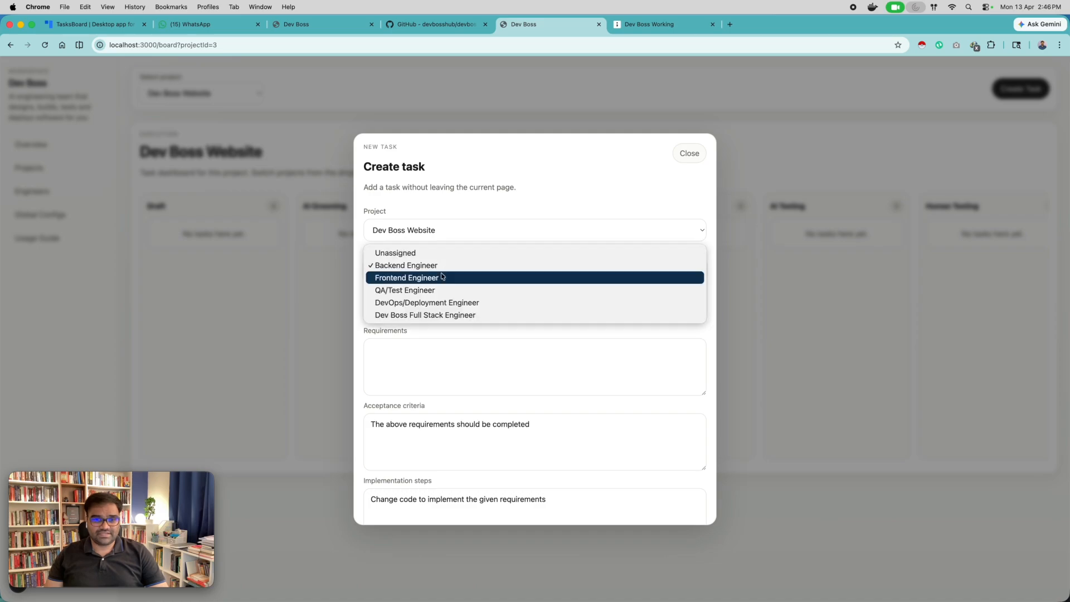
click(405, 315)
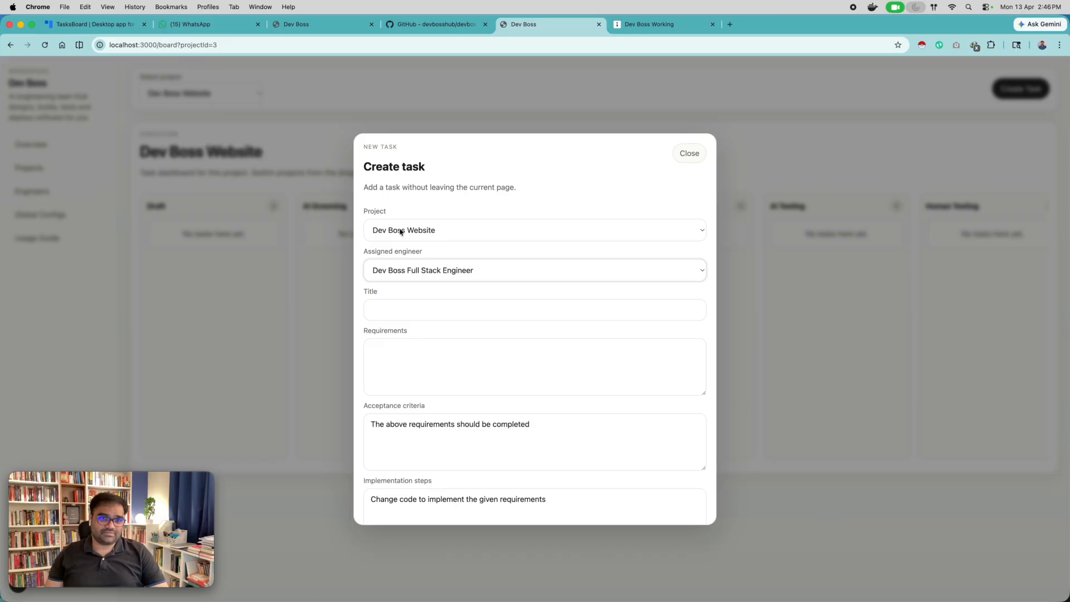
click(412, 232)
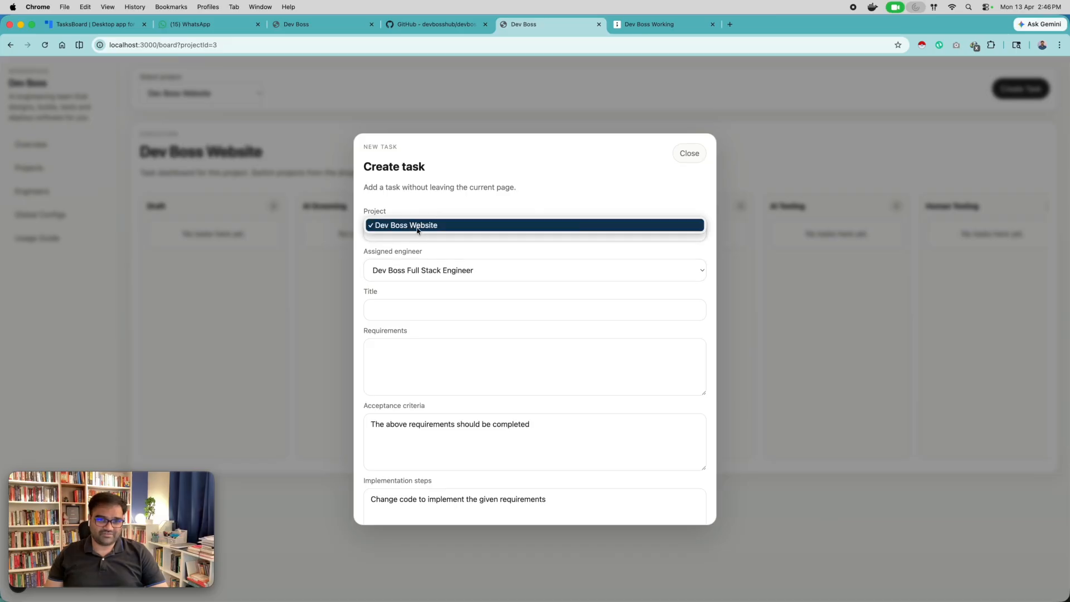
click(419, 229)
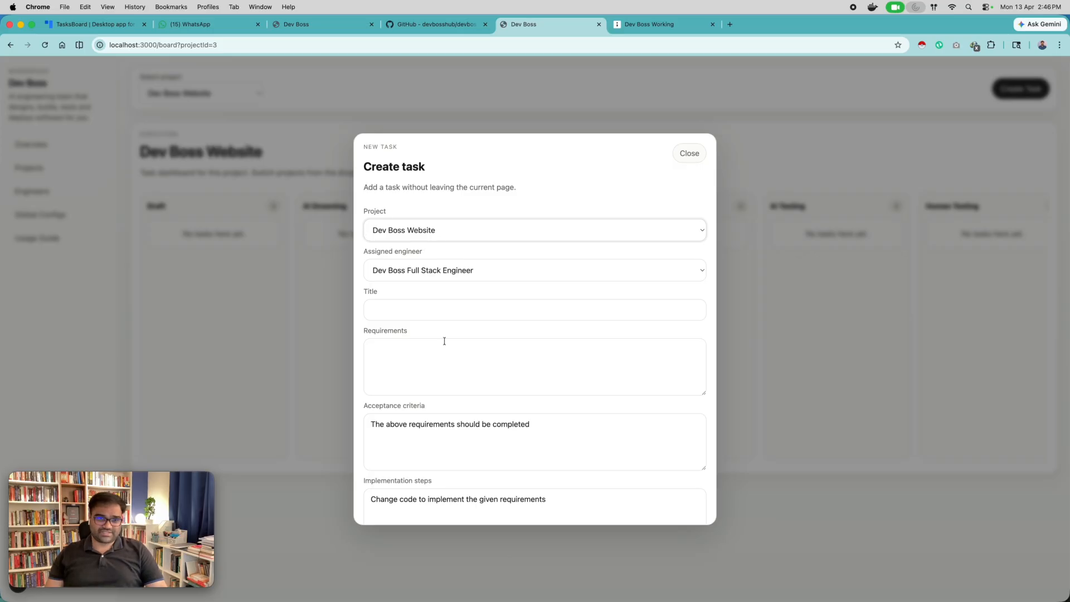
Title the new task "Change the button color".
click(421, 311)
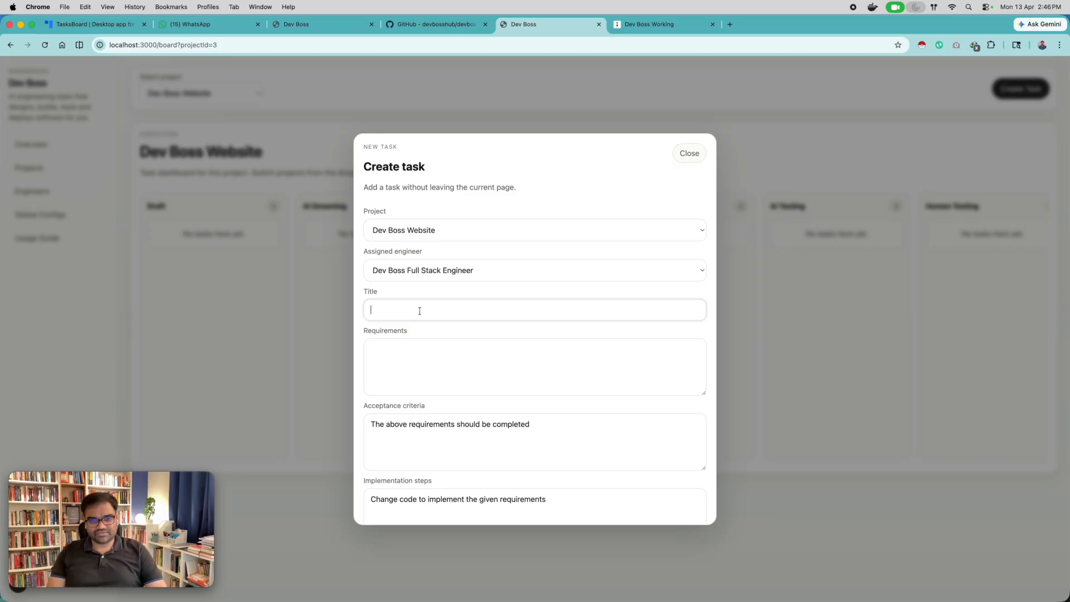
text(Change the b)
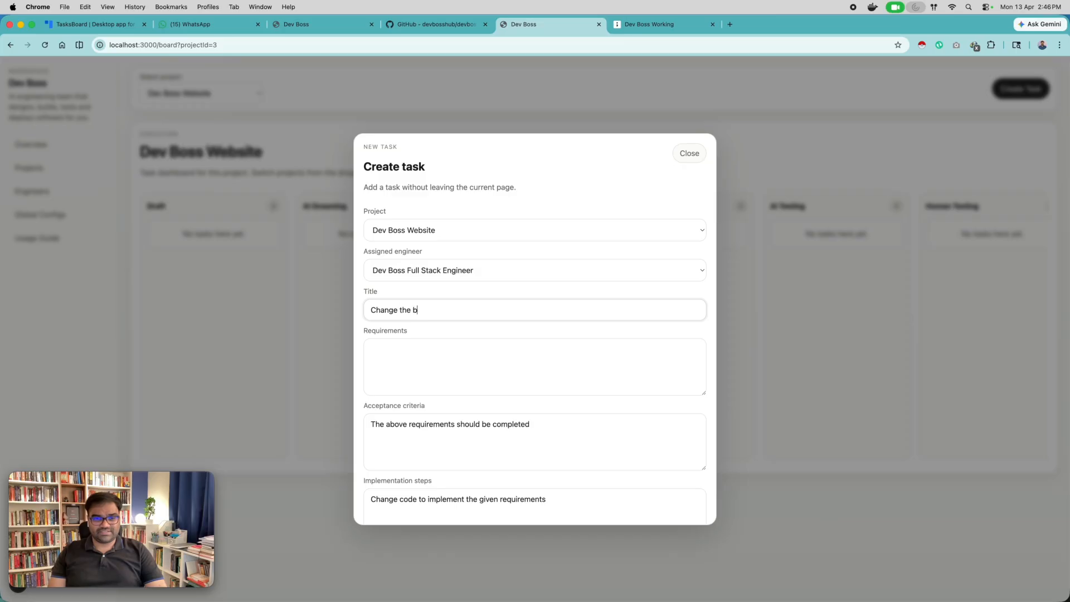
text(utton color)
key(Tab)
Enter the requirement "The button on the main page in the hero fold is black in color. I want that button to be of red color shared".
text(The button on the main page in the hero fold )
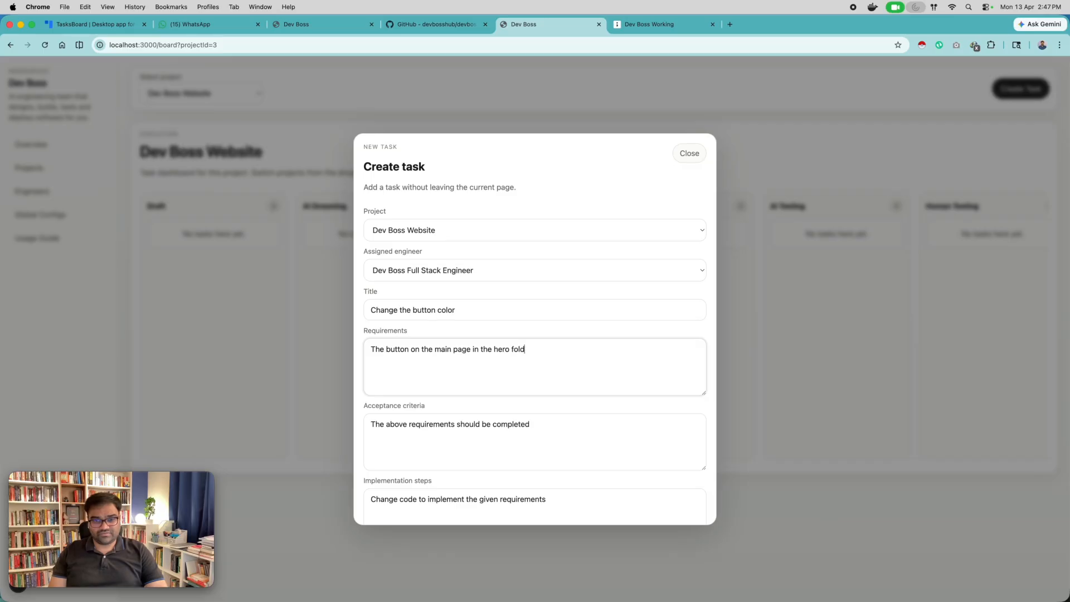
text(is black in co)
text(lor. I )
text(want that w)
text(a)
key(BackSpace)
key(BackSpace)
text(button to be of red )
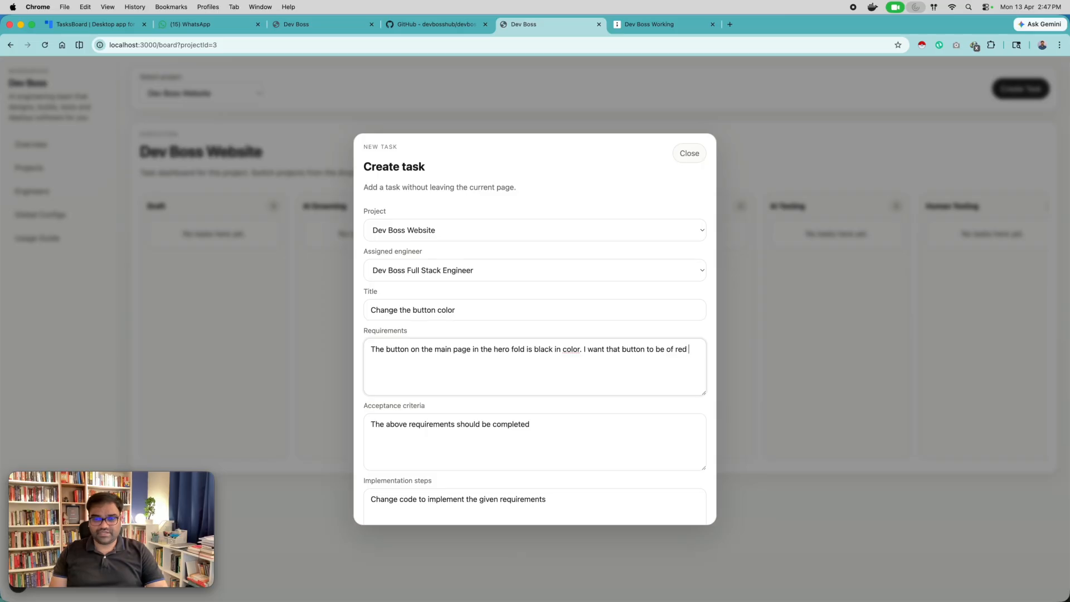
text(solor shared. Don't use)
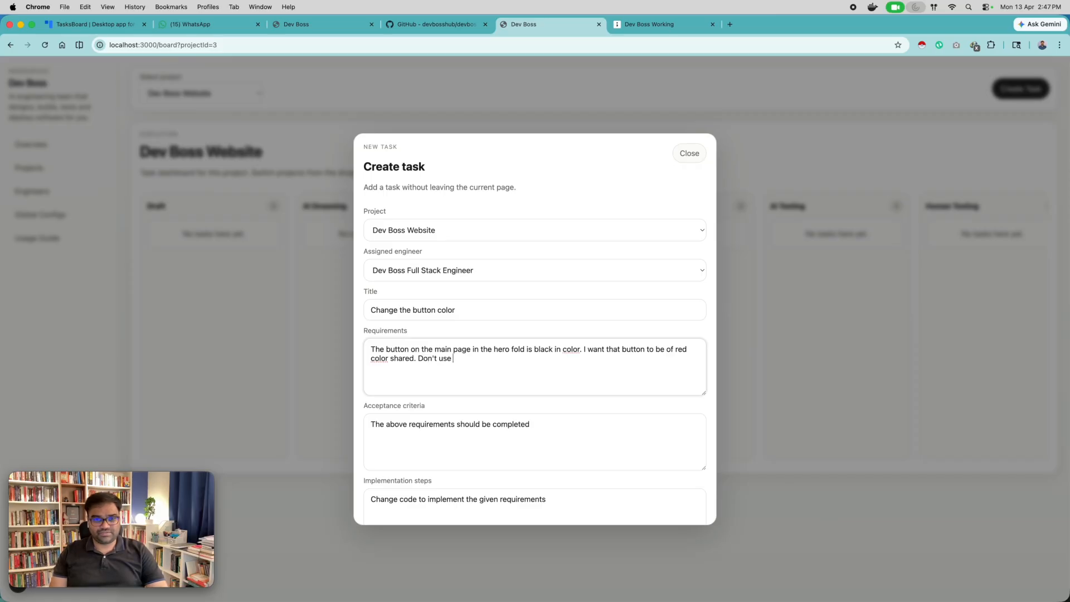
Finish the task requirements with the sentence "Use some professional looking red shade.".
key(BackSpace)
key(BackSpace)
key(BackSpace)
key(BackSpace)
key(BackSpace)
key(BackSpace)
text(Use some )
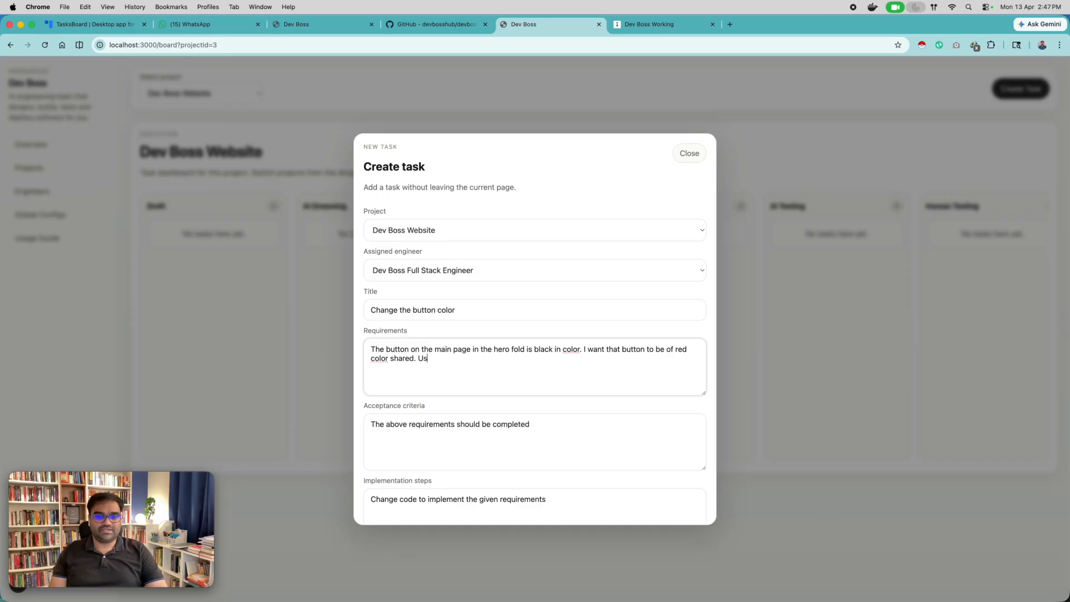
text(professional looking read s)
key(BackSpace)
key(BackSpace)
key(BackSpace)
text(shade.)
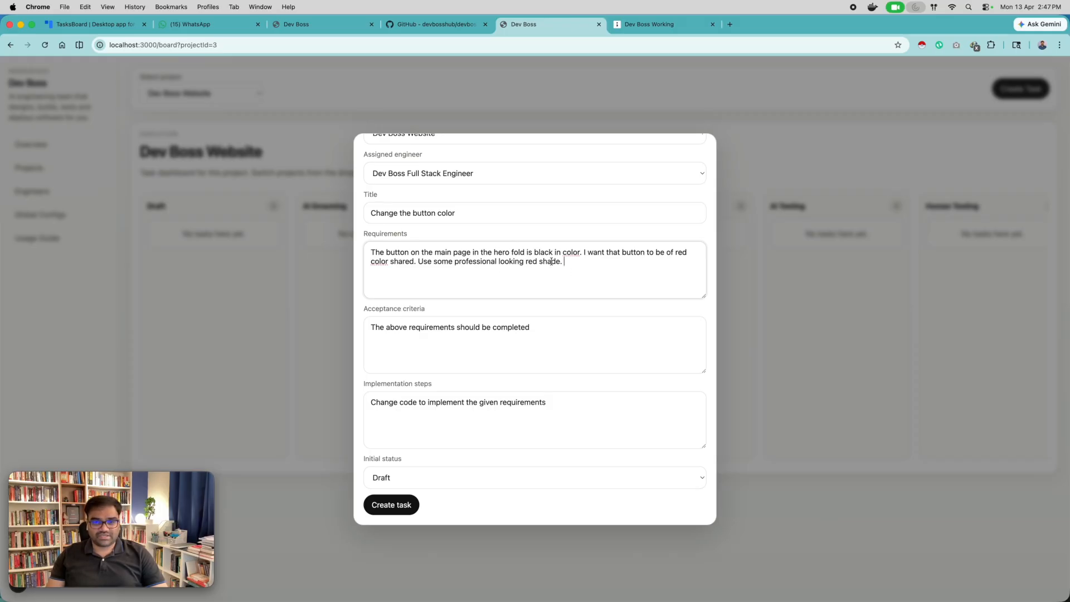
Keep the default acceptance criteria and implementation steps, set the initial status to AI Grooming, and create the task.
click(427, 331)
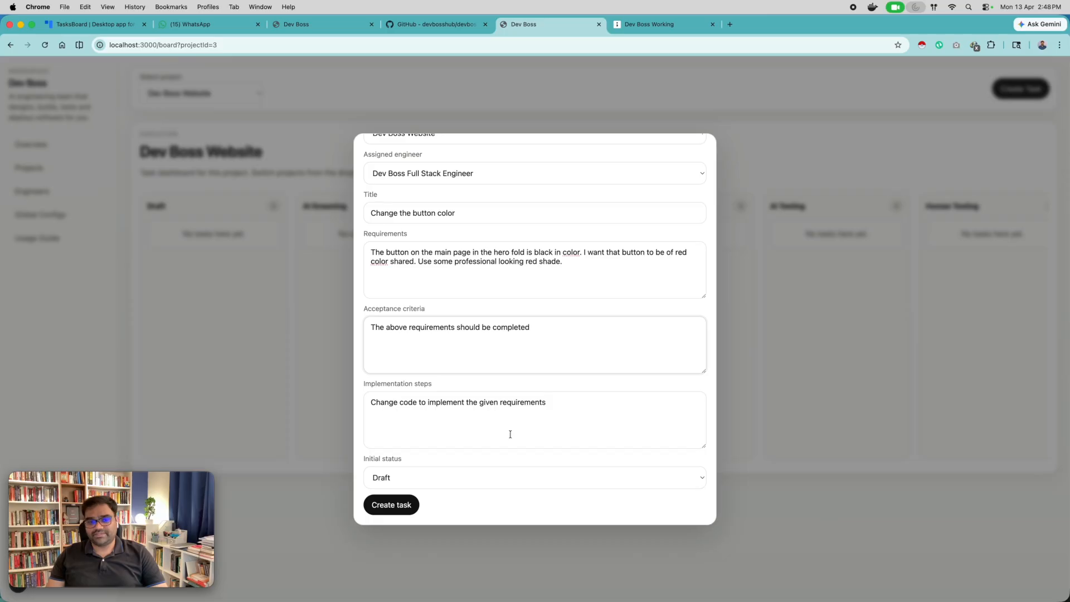
click(545, 423)
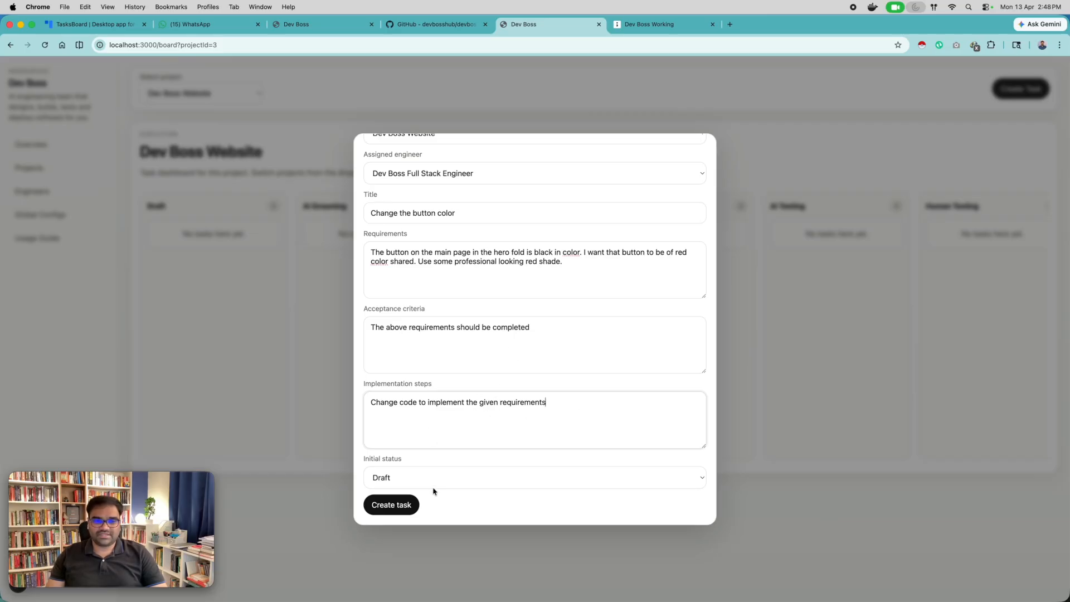
click(402, 480)
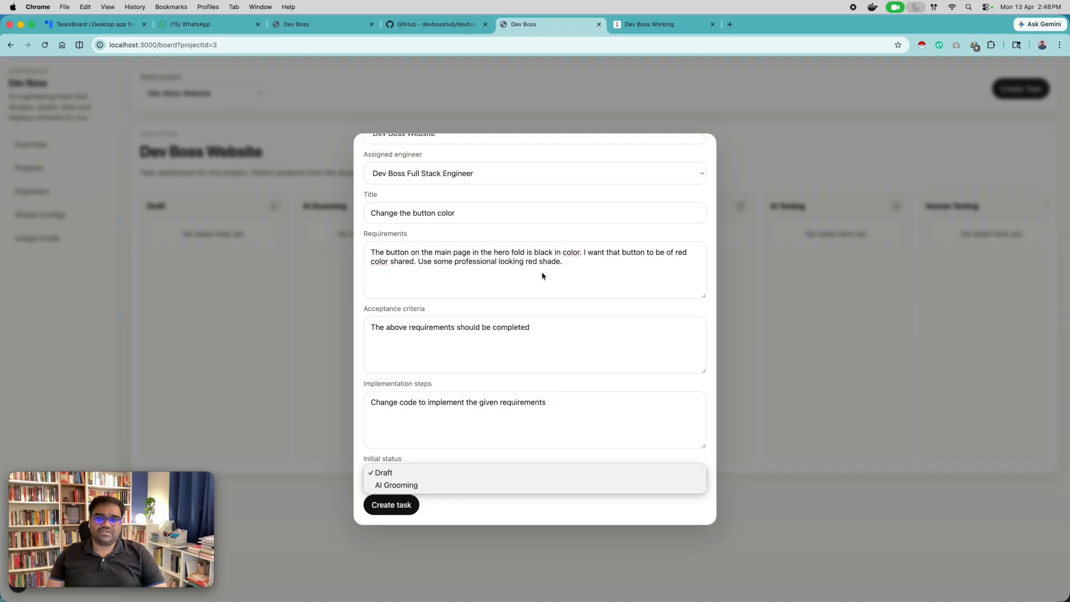
click(409, 486)
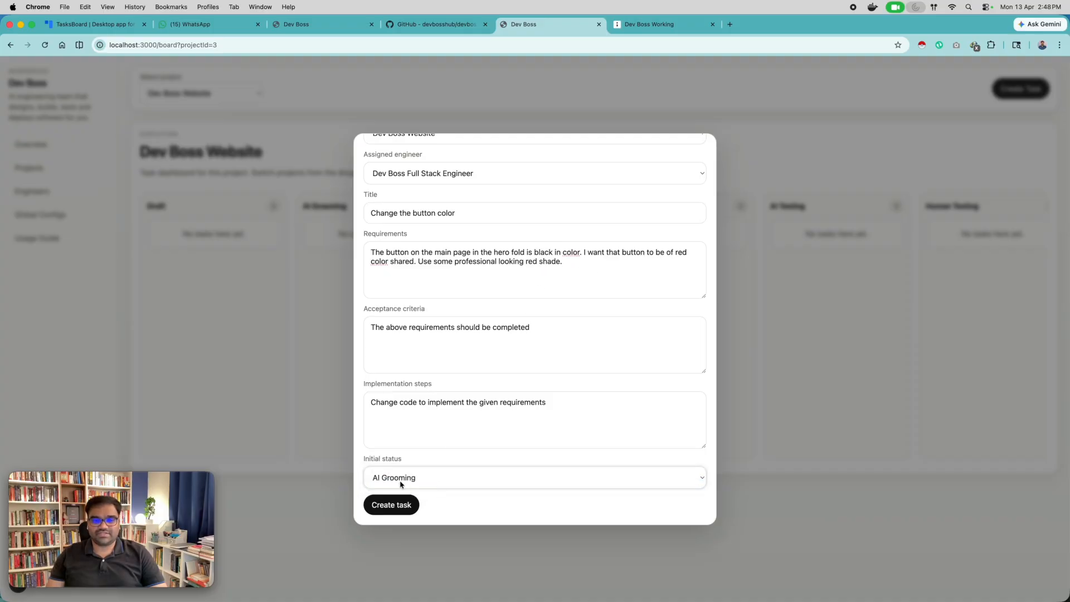
click(390, 505)
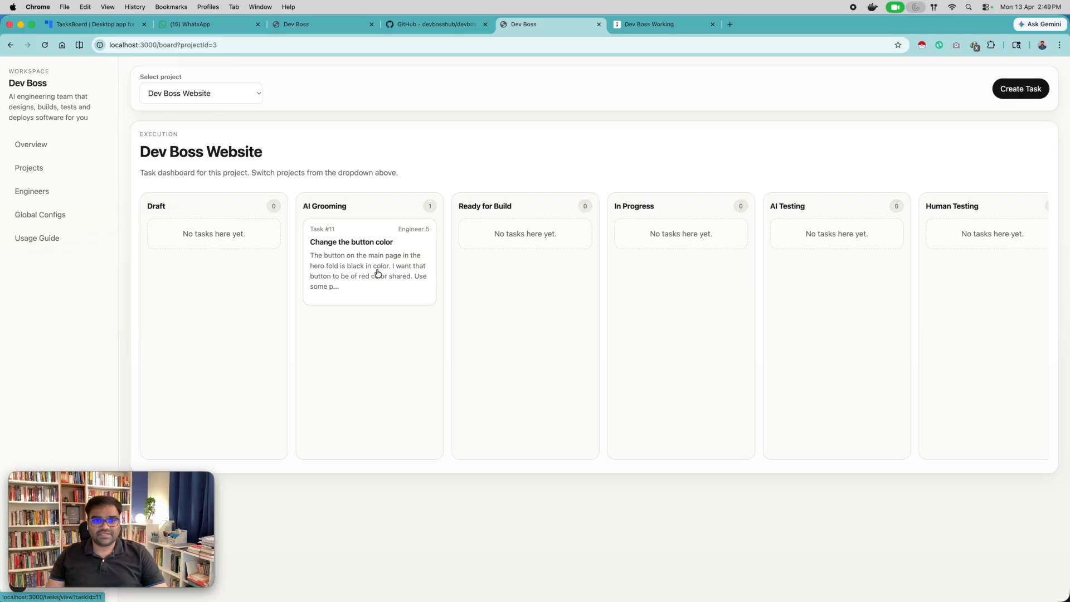
Open the "Change the button color" task and examine its AI Grooming run and the engineer's first conversation entry.
click(421, 280)
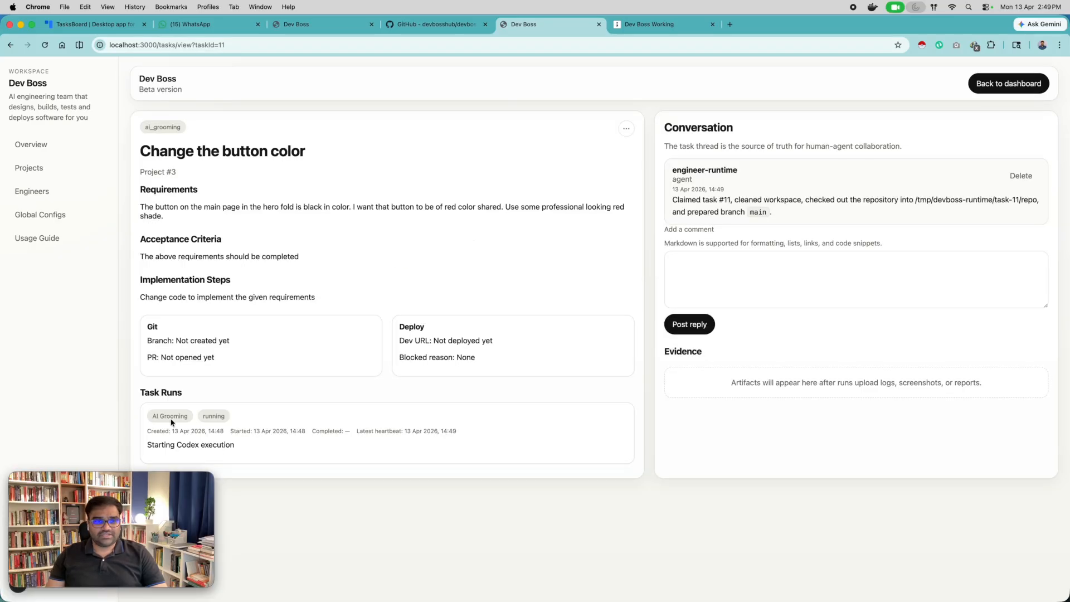
drag(154, 416, 171, 416)
click(146, 394)
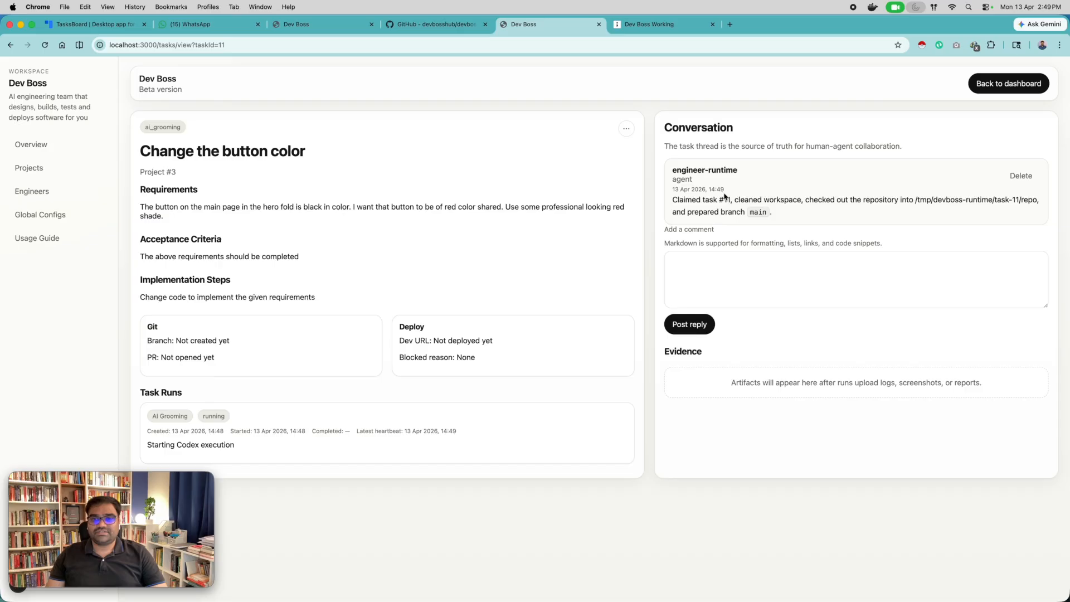
drag(686, 170, 732, 171)
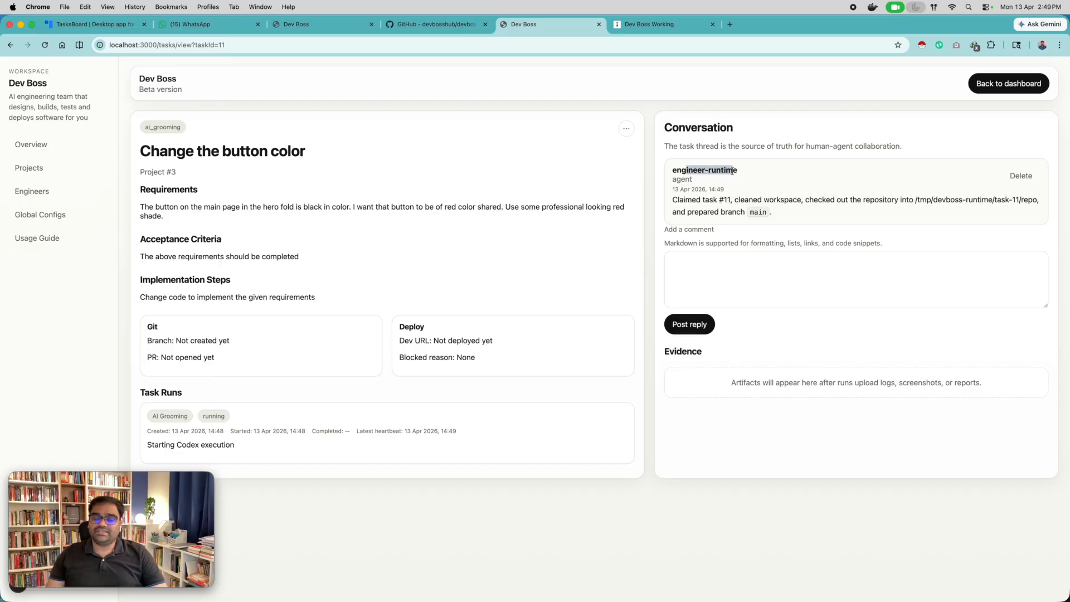
click(742, 176)
drag(692, 170, 741, 173)
click(751, 174)
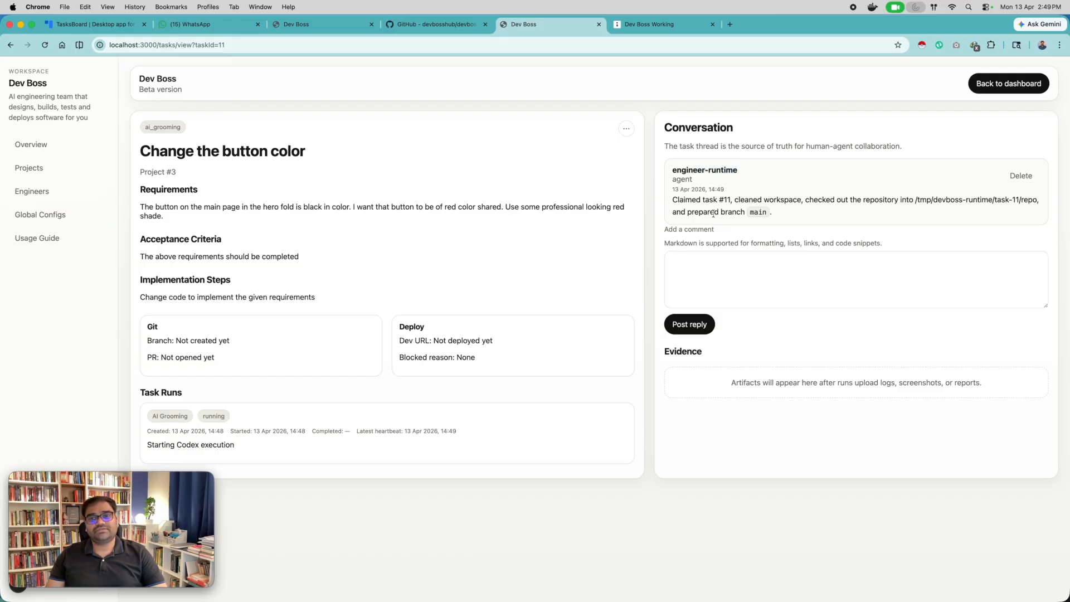
click(715, 277)
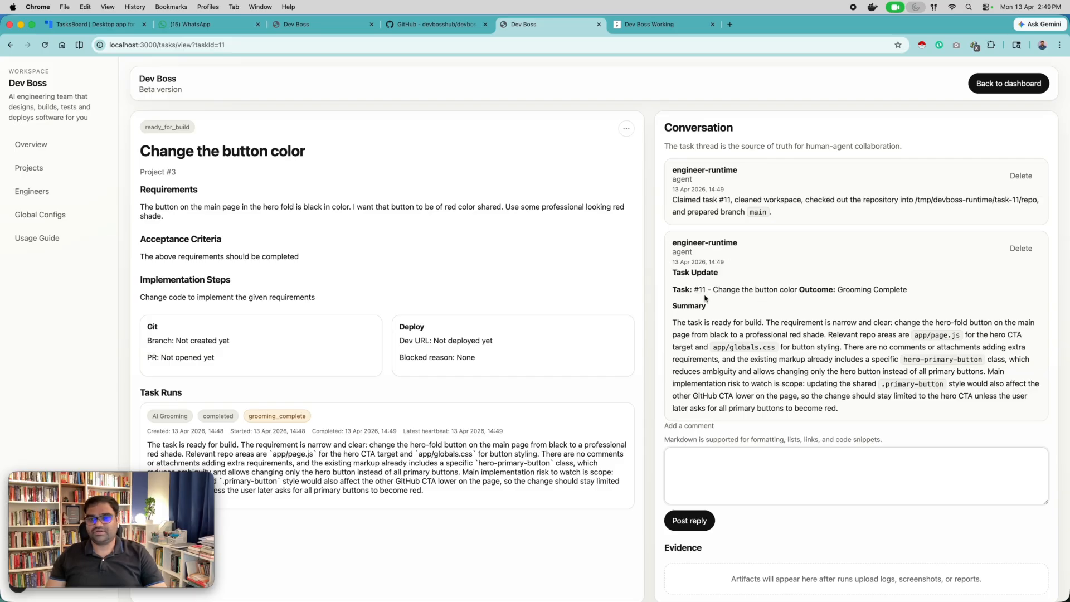
Read the engineer's grooming update in the conversation, including its outcome, summary and the files relevant to the change.
scroll(738, 293, down, 1)
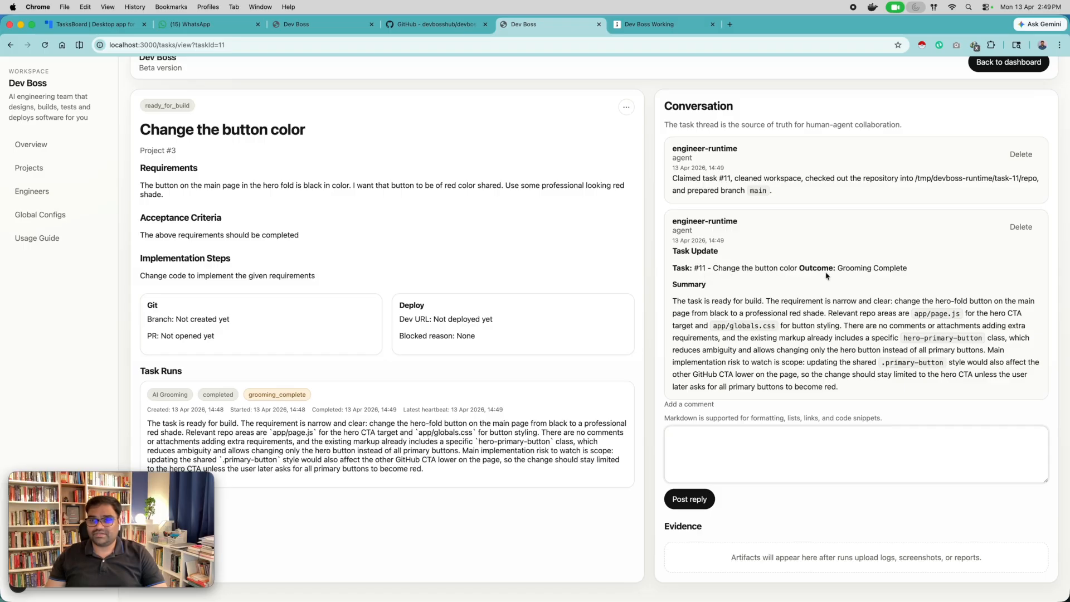
drag(836, 268, 928, 272)
click(698, 310)
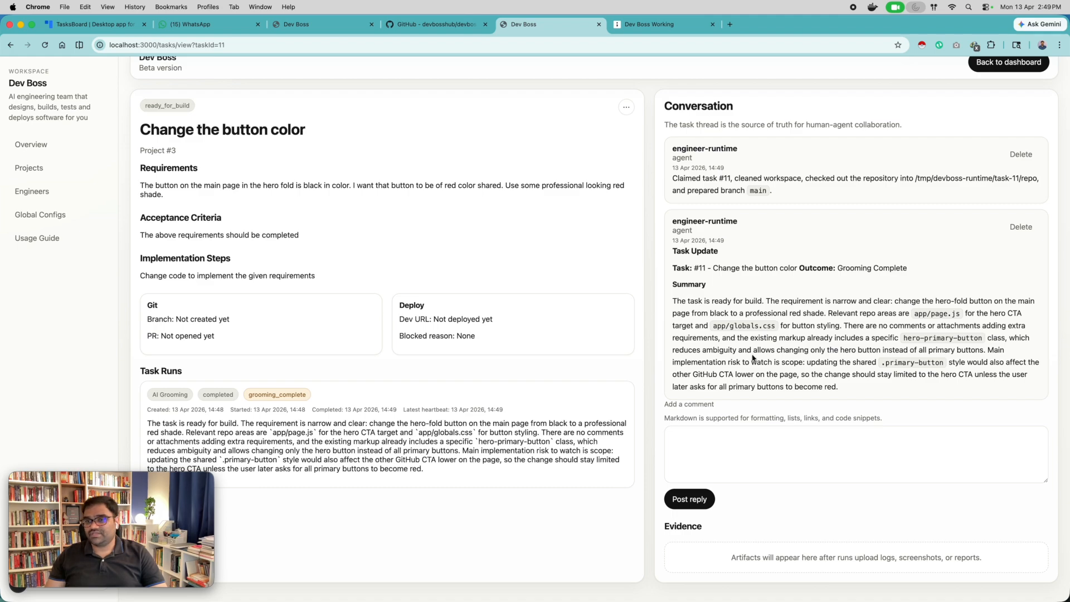
drag(688, 301, 779, 302)
click(791, 303)
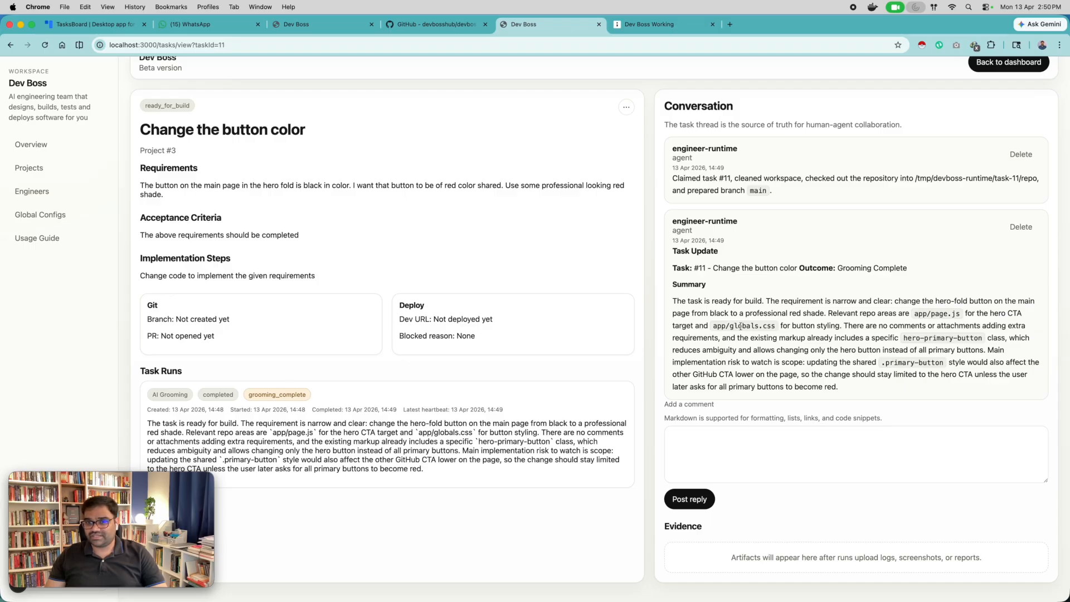
drag(725, 327, 777, 328)
click(784, 329)
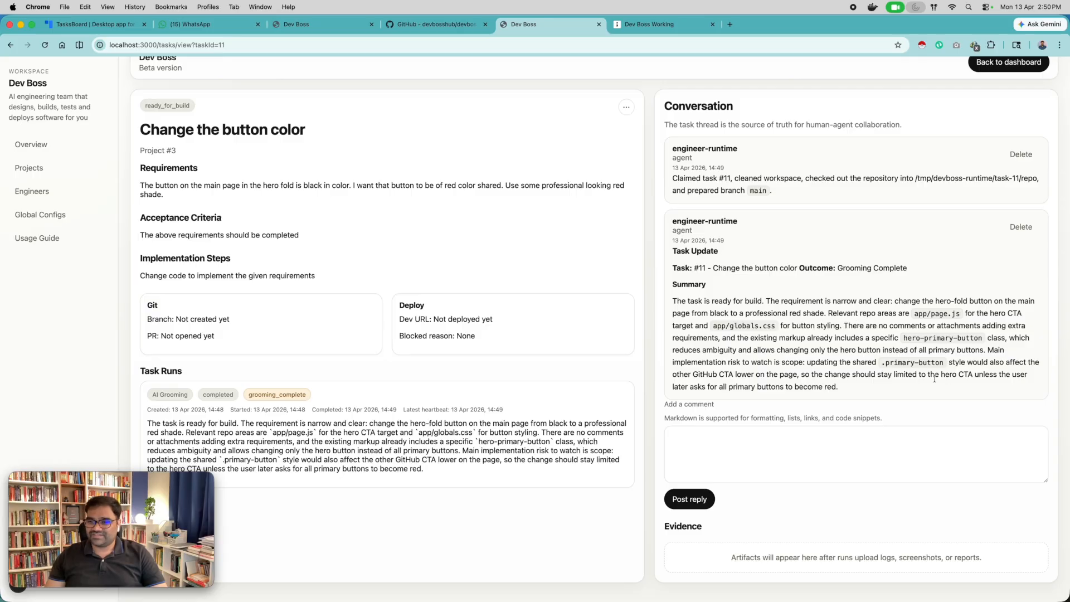
Approve the build start for the "Change the button color" task.
scroll(625, 134, up, 2)
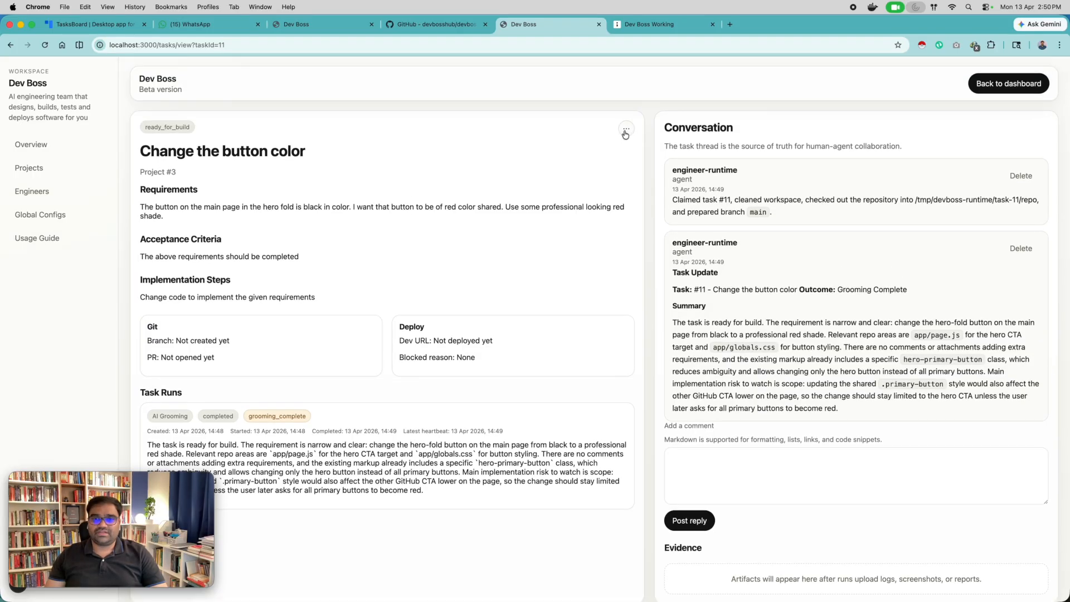
click(625, 131)
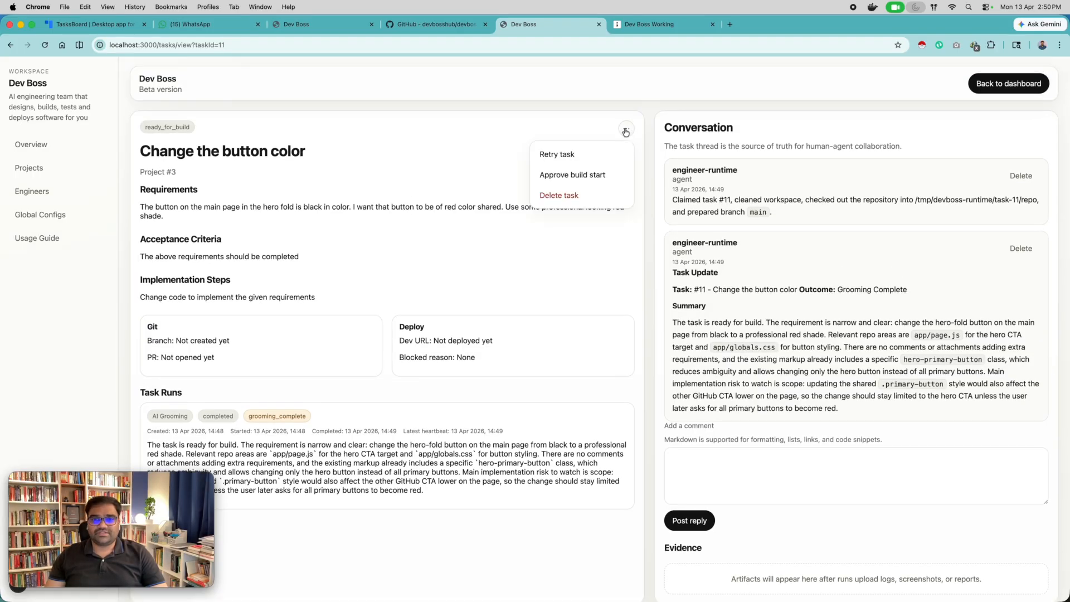
click(584, 177)
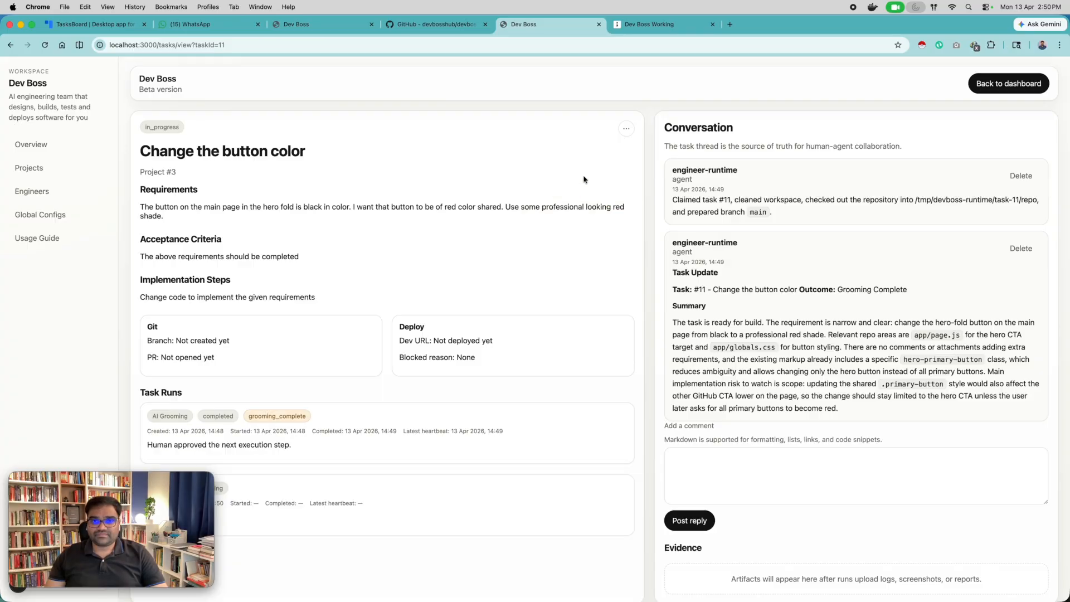
Examine the status of the In Progress task run and the engineer's latest conversation entry.
scroll(589, 180, down, 1)
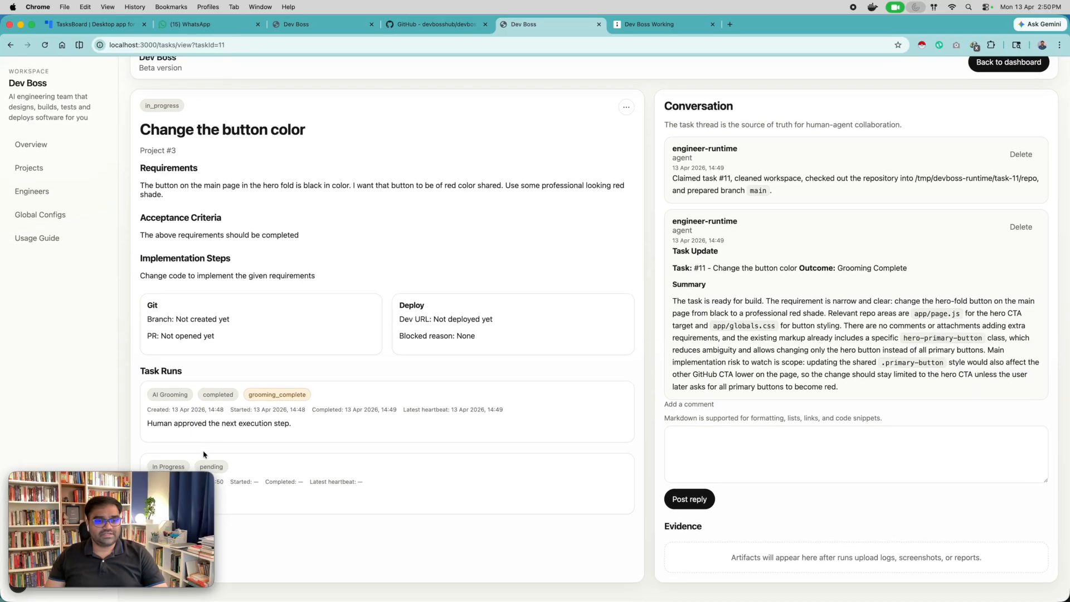
mouse_move(135, 483)
drag(134, 483, 977, 480)
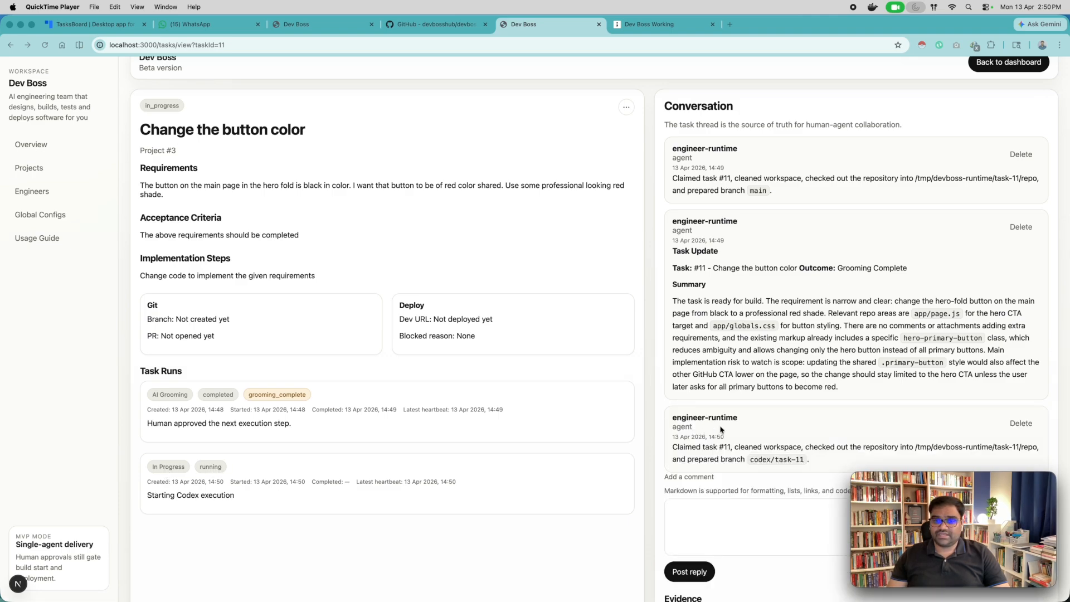
scroll(700, 453, down, 3)
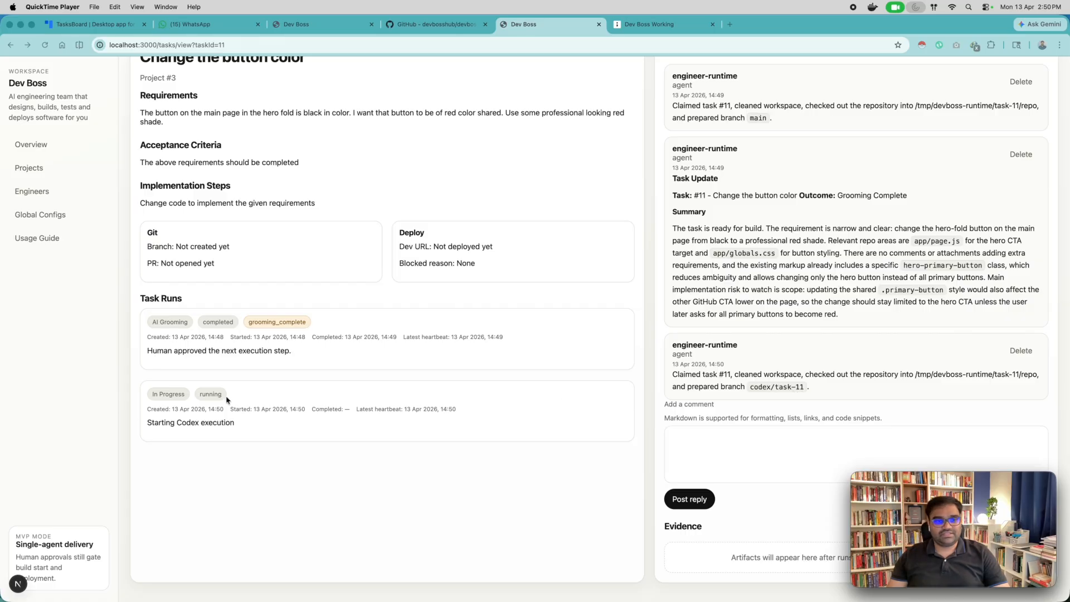
scroll(604, 311, up, 3)
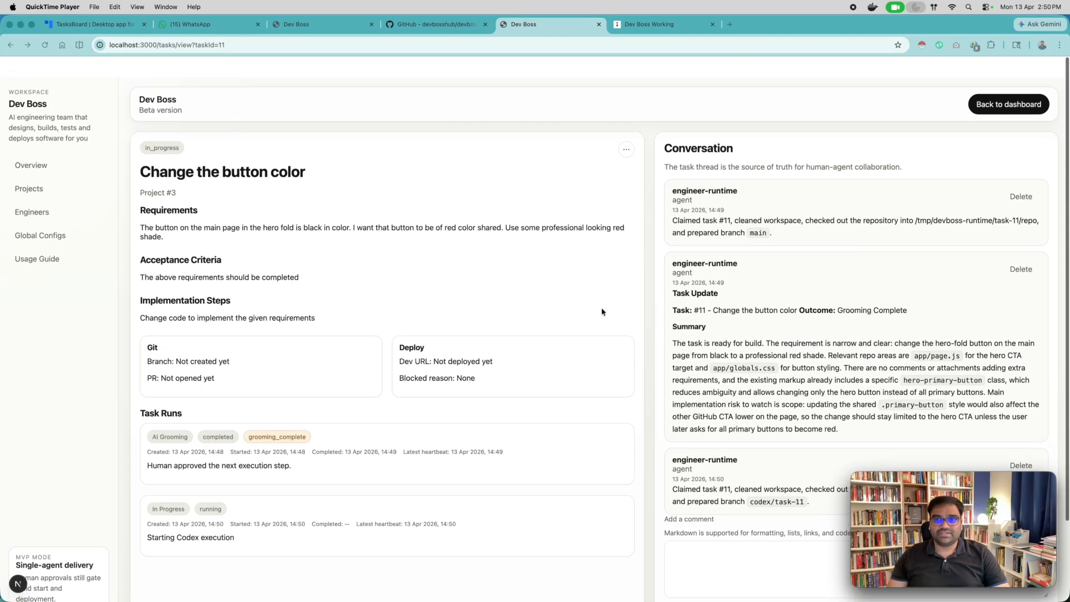
Return to the project board and check the current hero button on the devboss.xyz site.
click(1002, 89)
click(1001, 89)
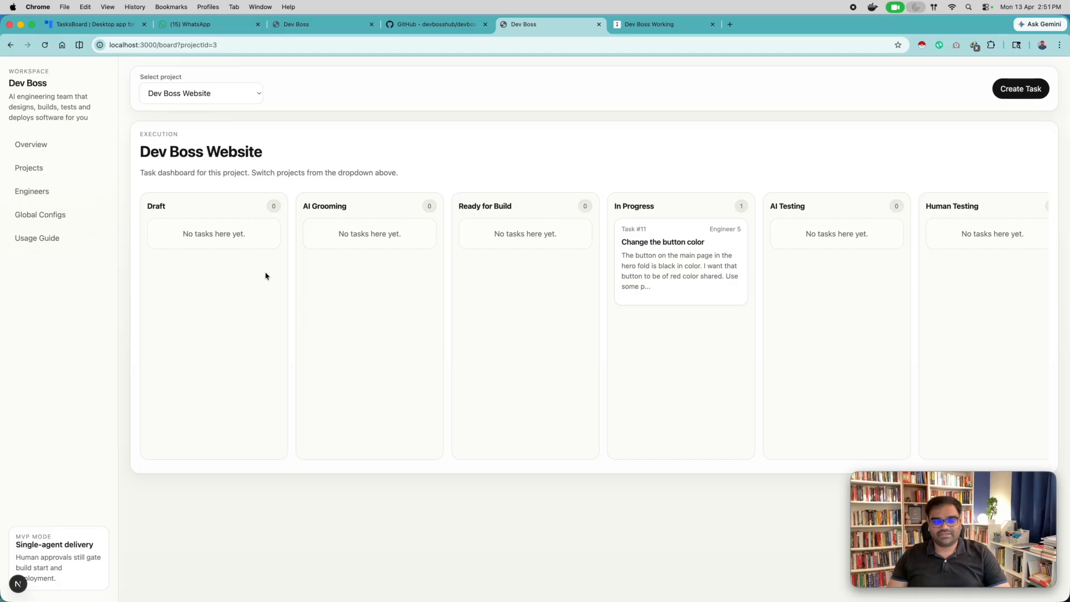
click(340, 36)
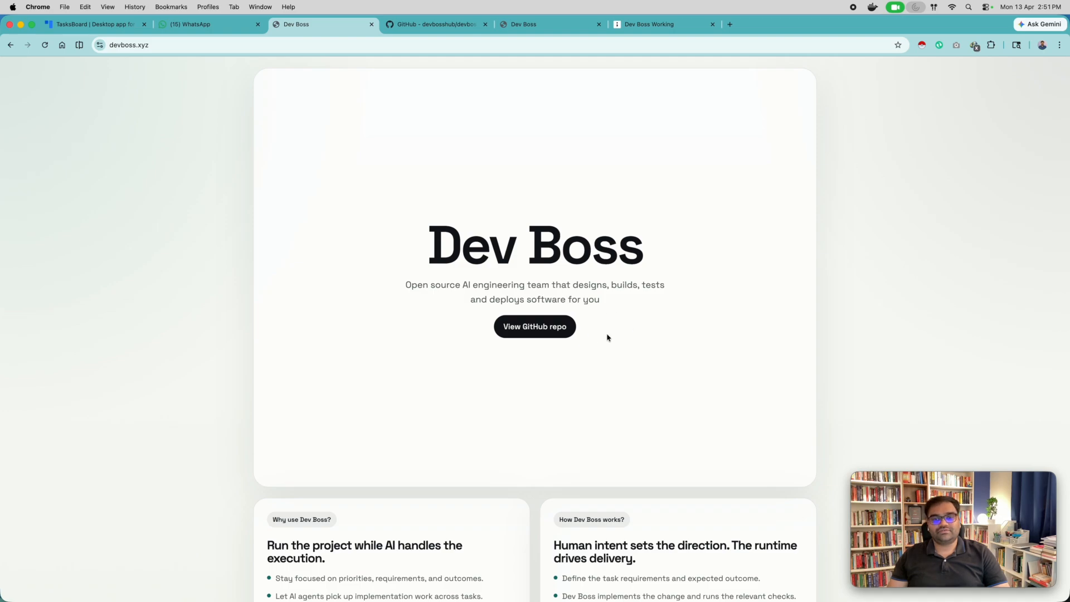
click(536, 25)
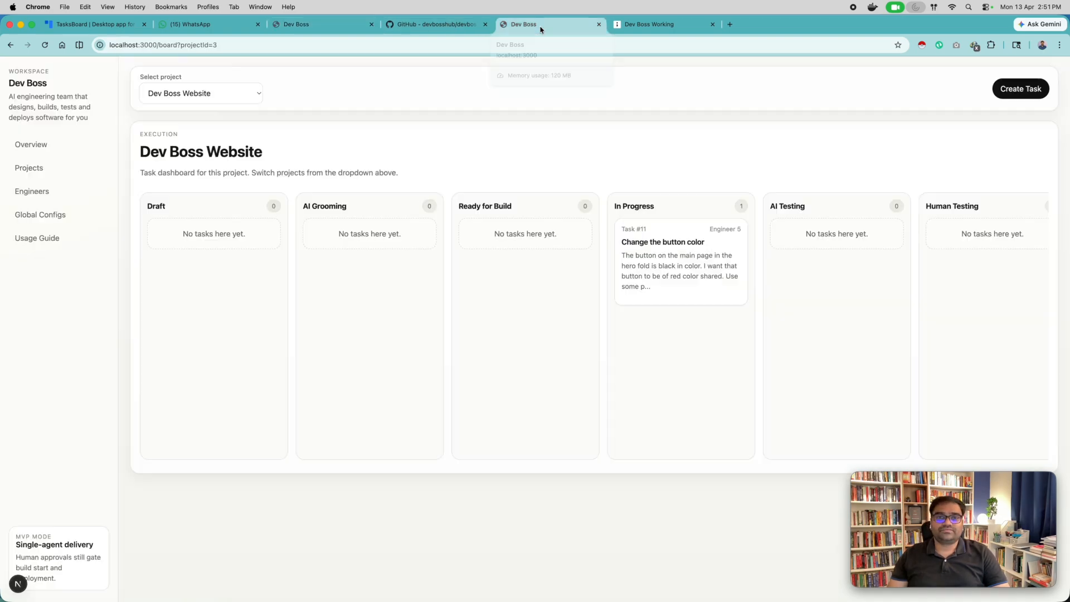
Start a new Dev Boss Website task assigned to Dev Boss Full Stack Engineer with the title "Add secondary button".
click(1030, 90)
click(416, 275)
click(385, 312)
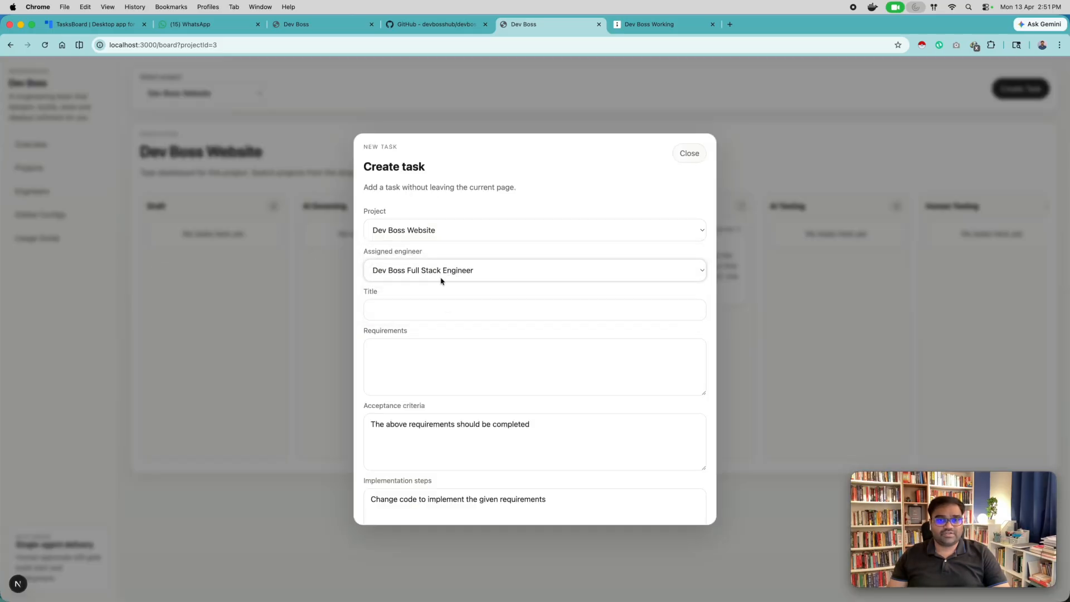
click(402, 313)
text(Add )
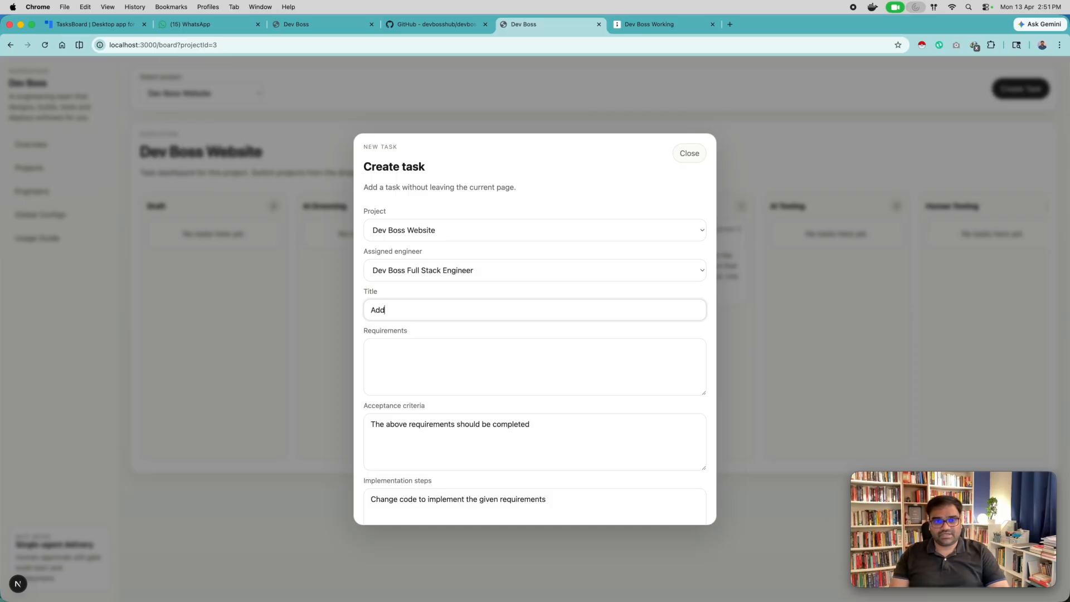
text(secondary )
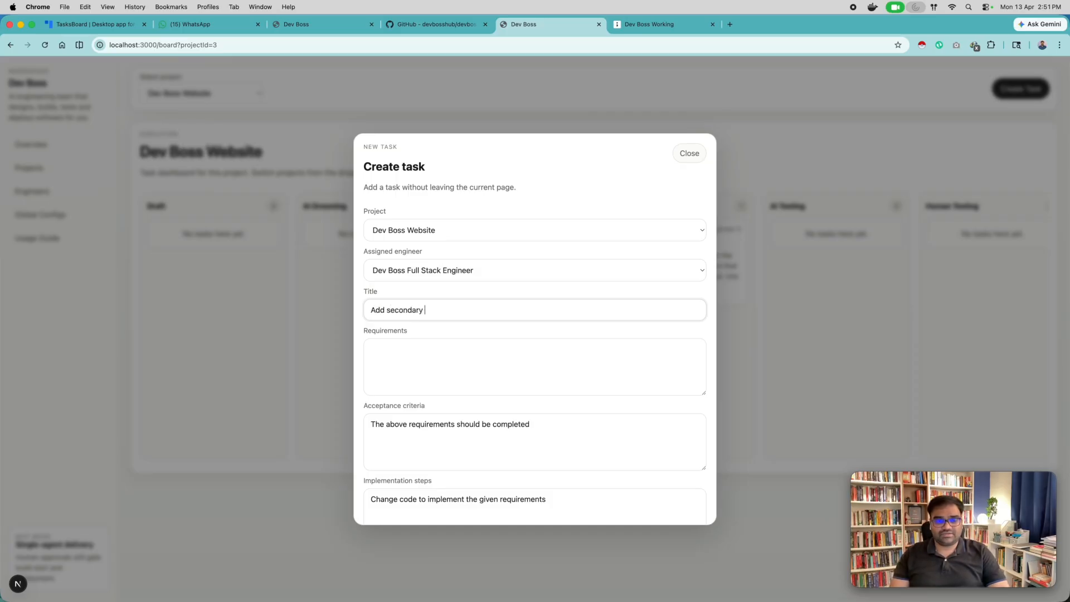
text(button)
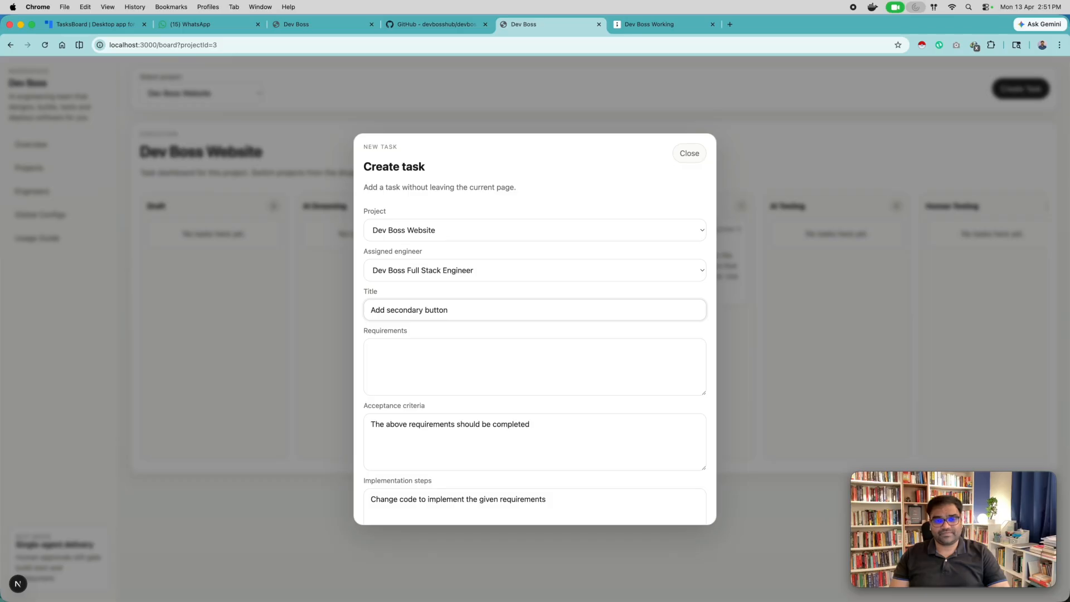
Begin the task requirements with "In the hero fold of the main page, i want to add another secondary button".
key(Tab)
text(In the hero fold of the main pag)
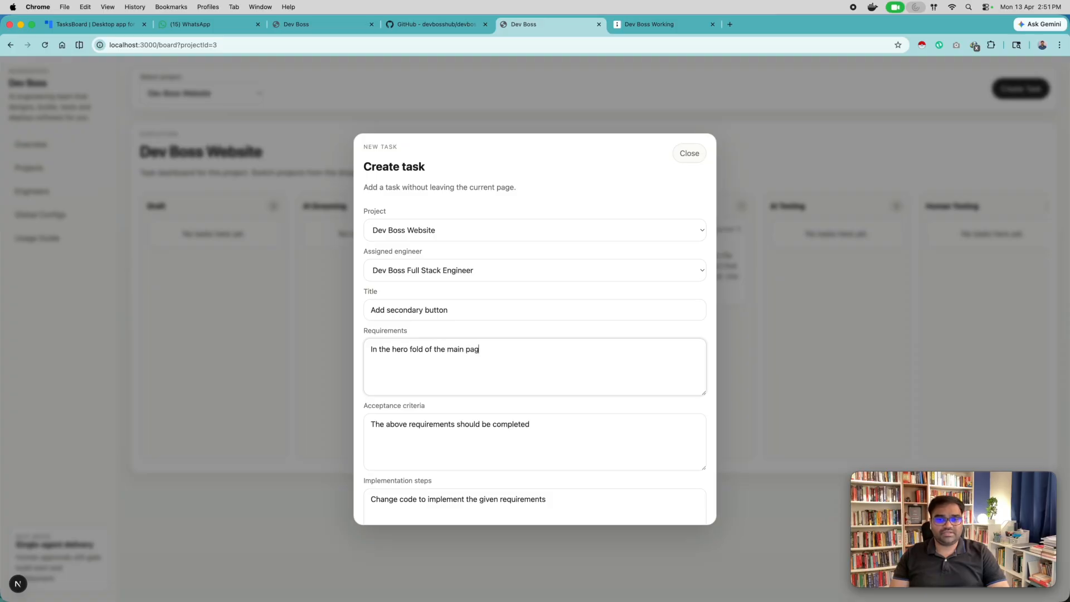
text(e, i want t)
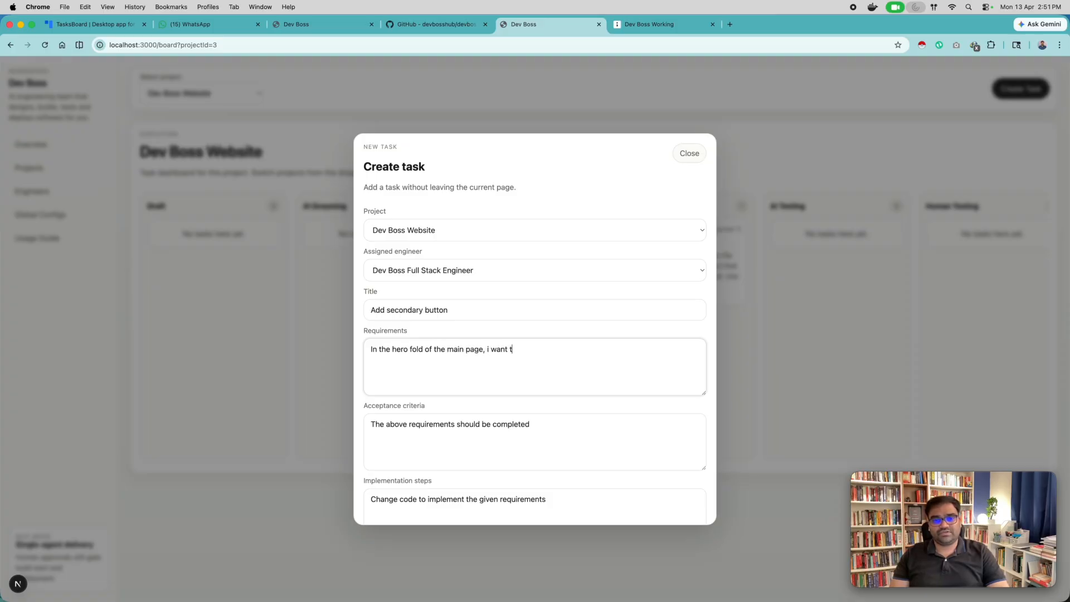
text(o add ano)
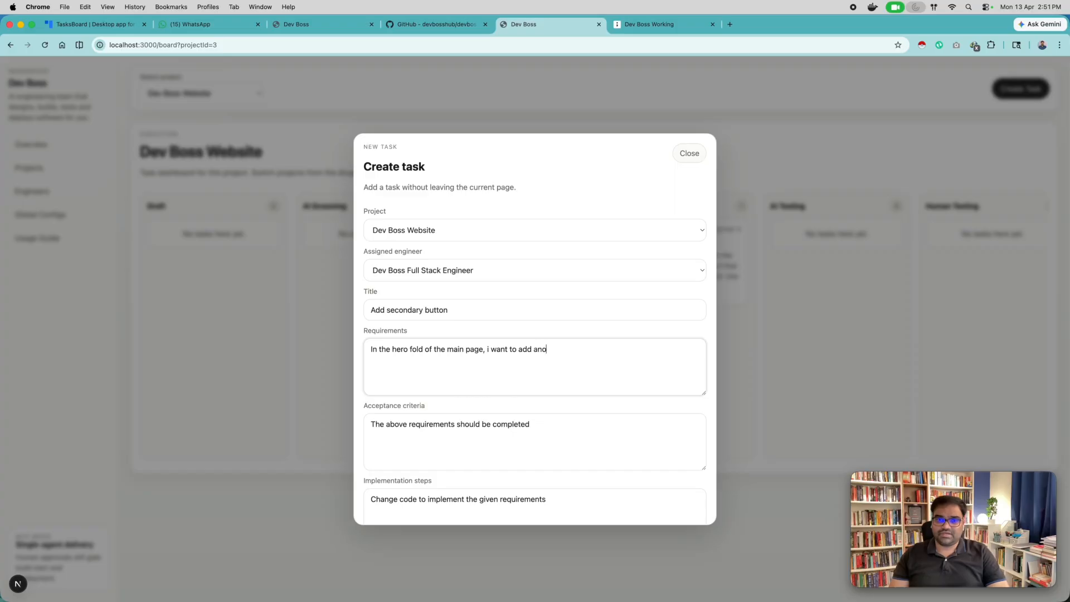
text(ther secondary button)
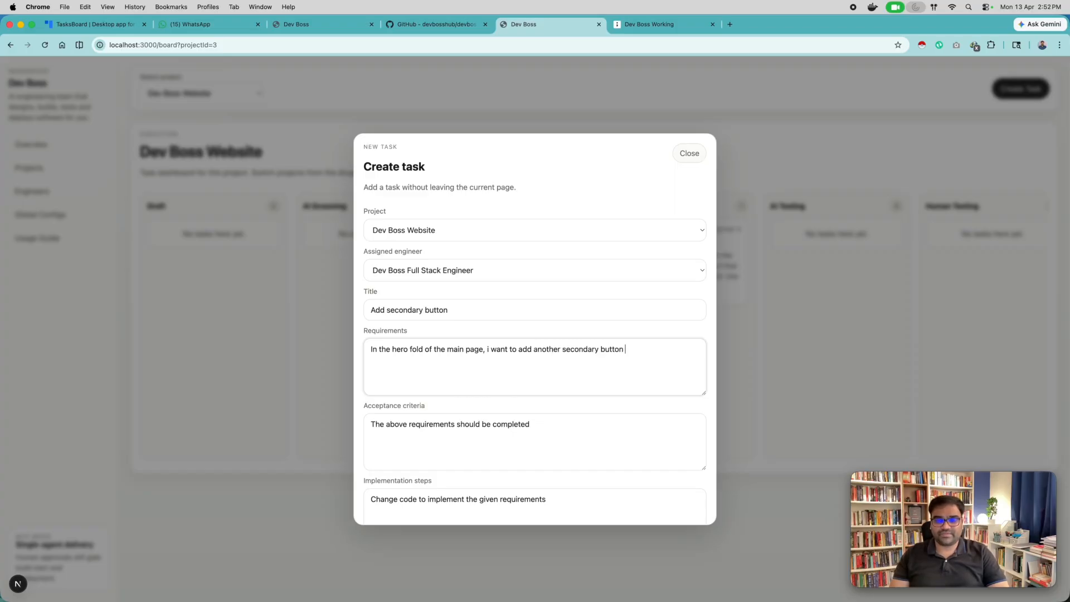
text( that)
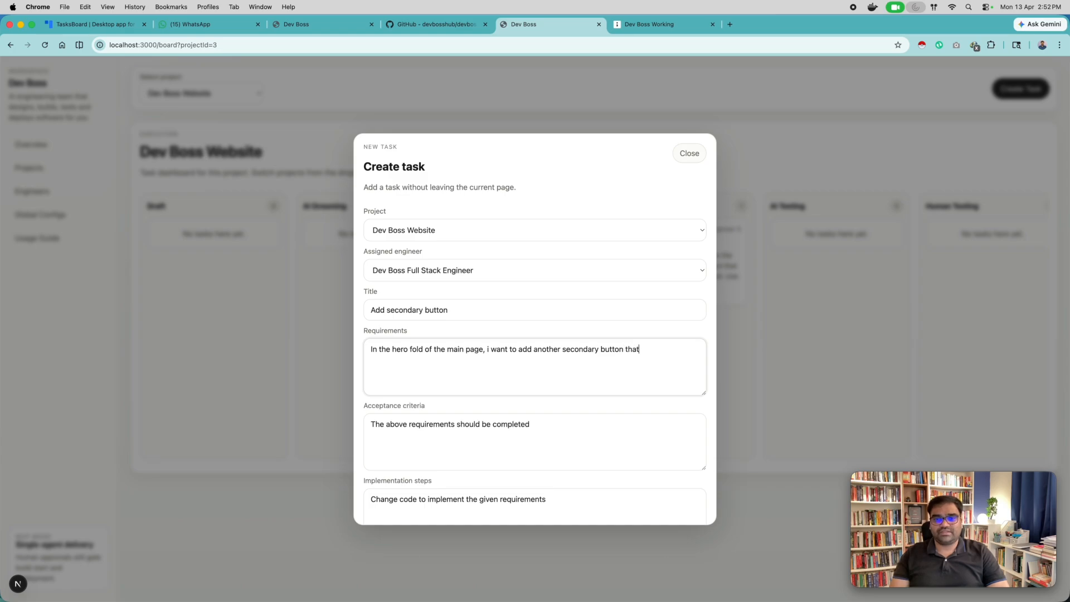
text( will link to the youtube video)
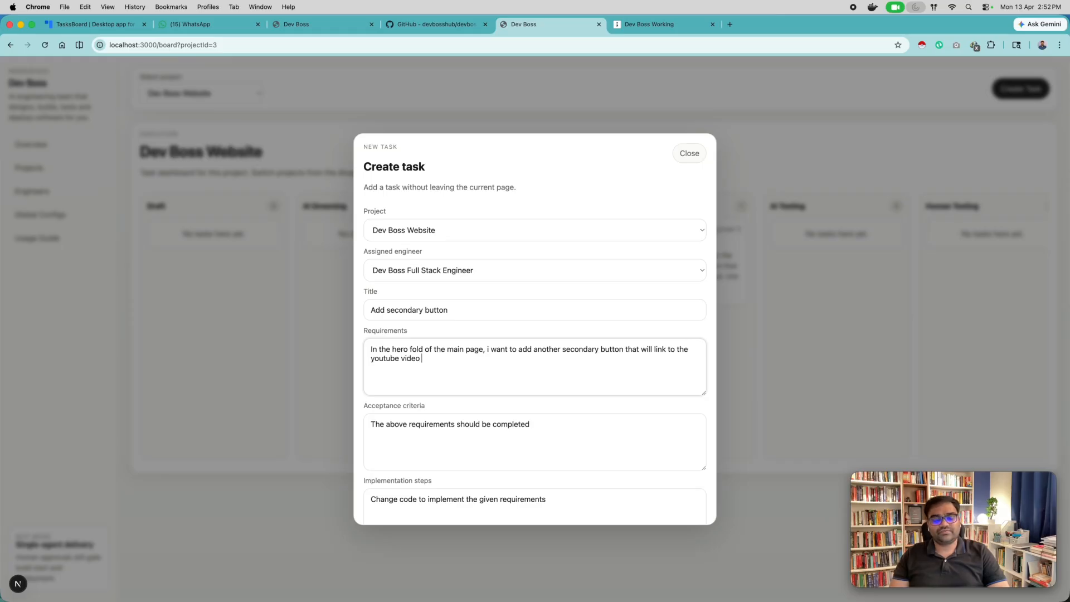
text( in order to get started )
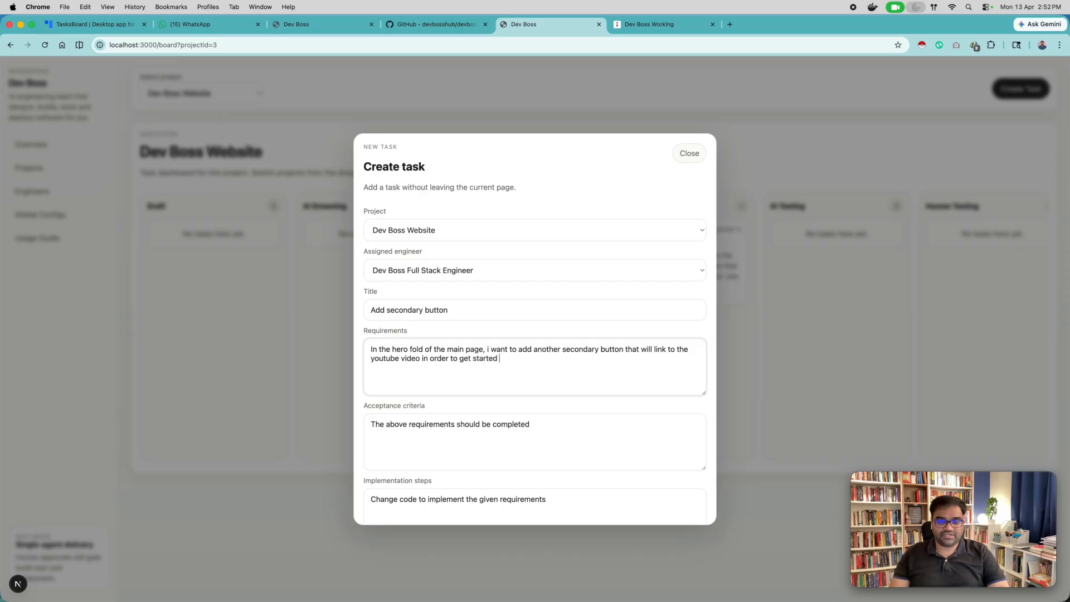
text(with the dev)
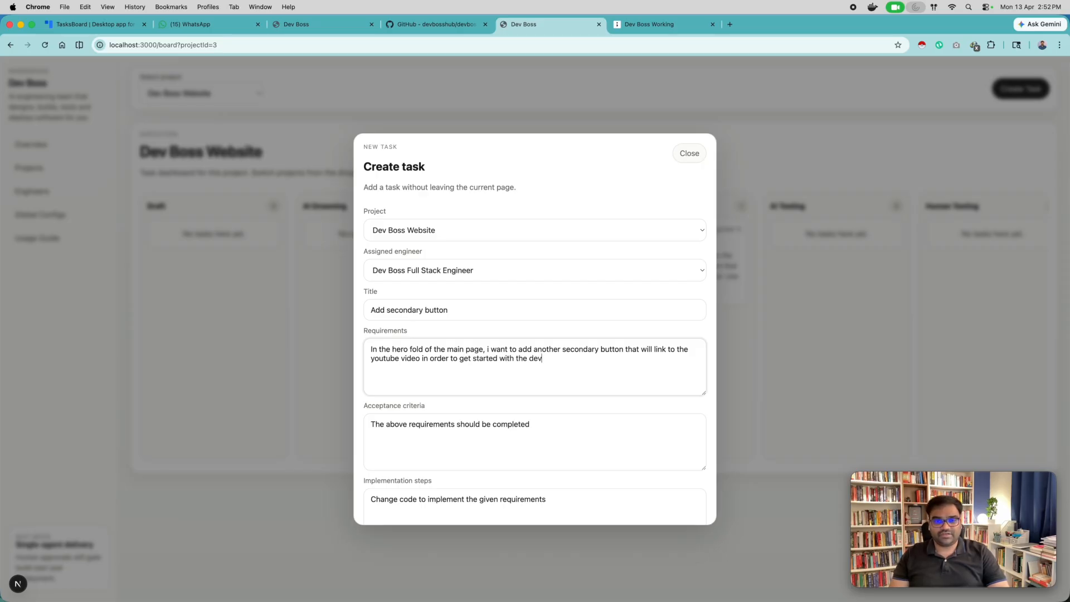
text( boss setup and usage. )
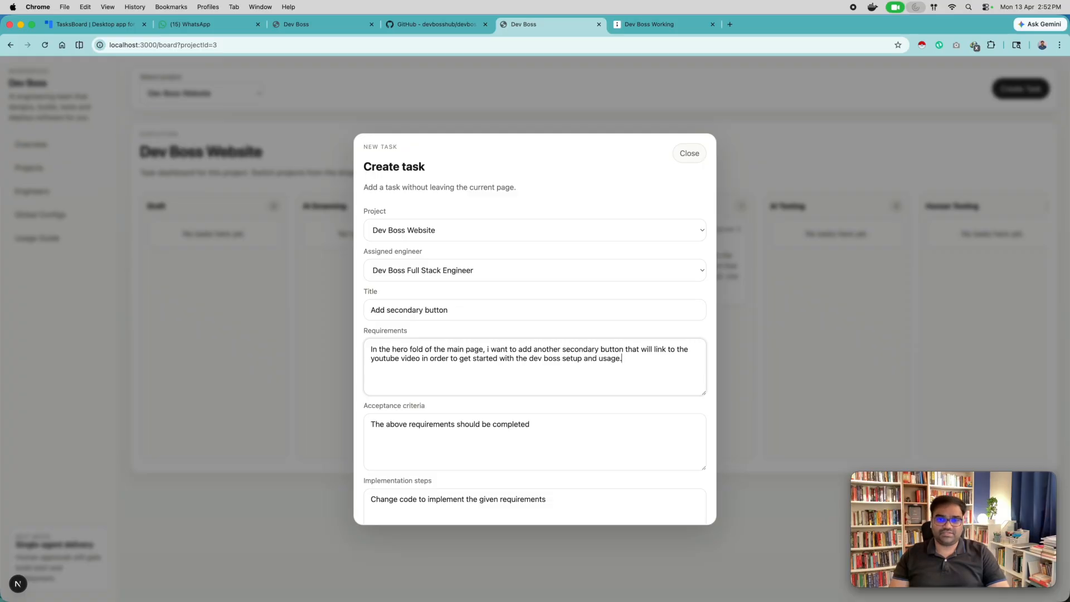
text(The link to yo)
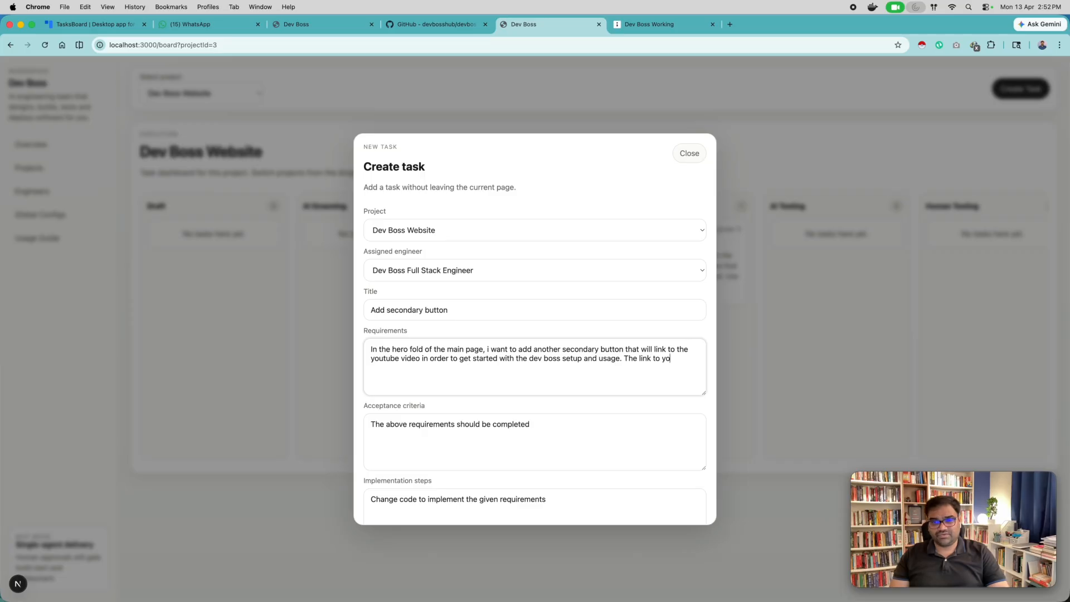
text(utube video should open up in the new )
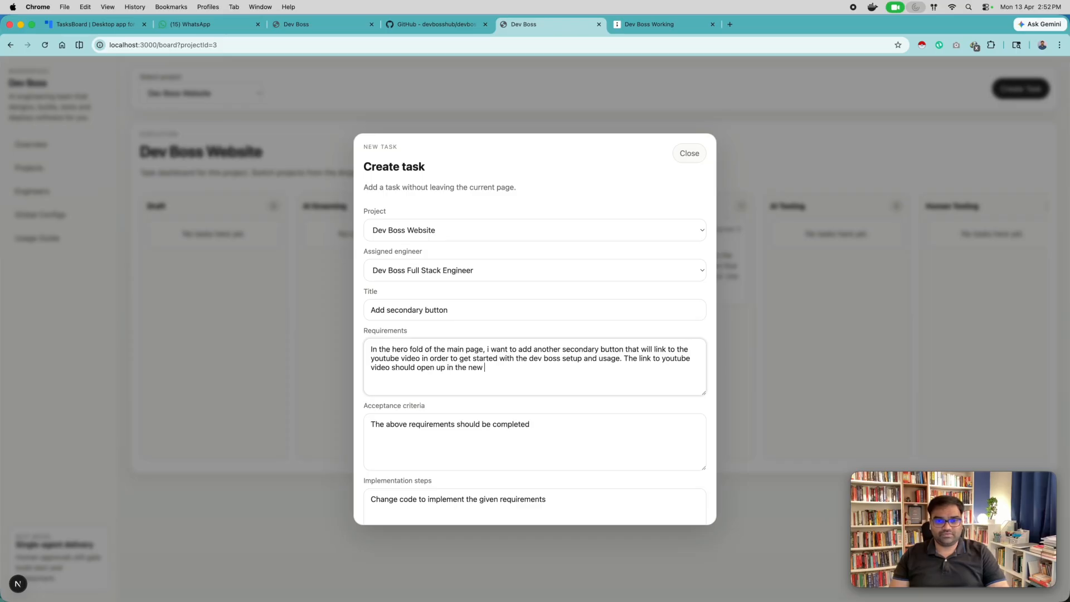
text(tab.)
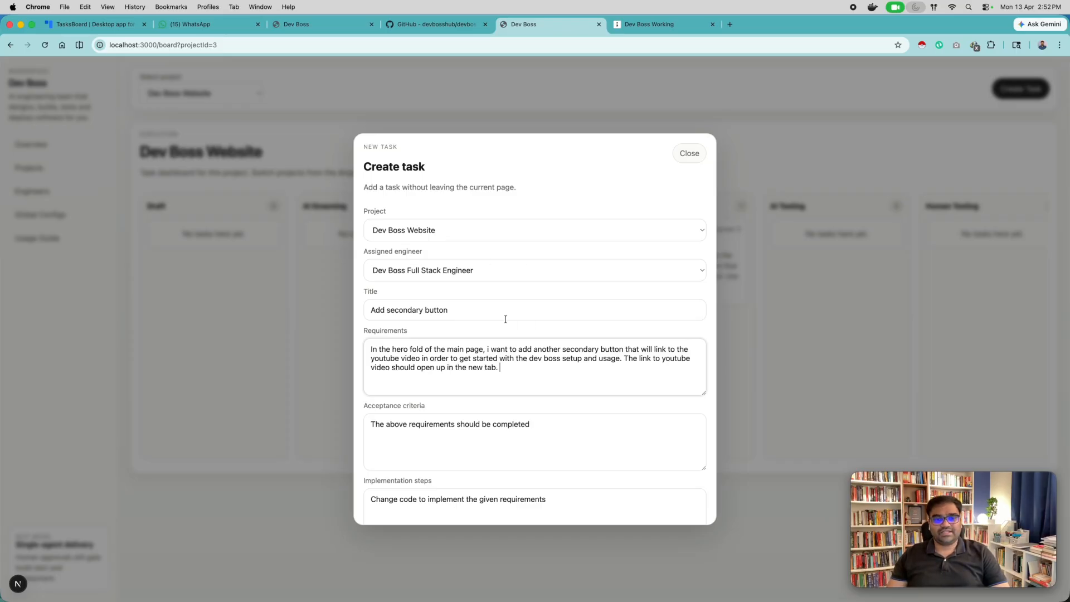
Finish the requirements with "The link to youtube video should open up in the new tab." and create the task.
scroll(511, 331, down, 2)
scroll(511, 330, down, 1)
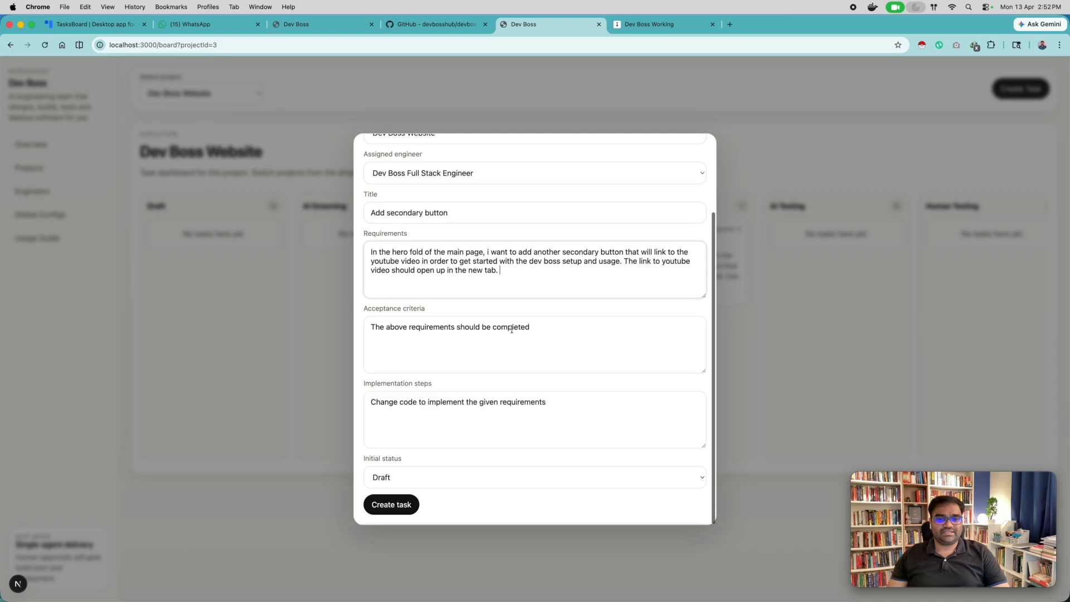
click(391, 506)
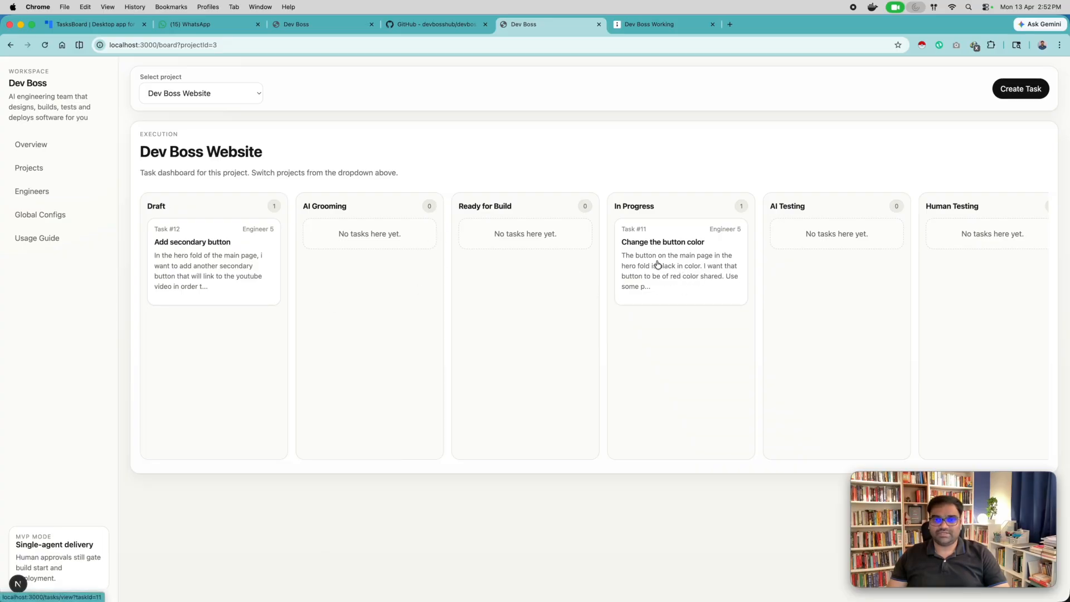
Open the "Change the button color" task and examine its In Progress run and the outcome of the engineer's build update.
click(687, 268)
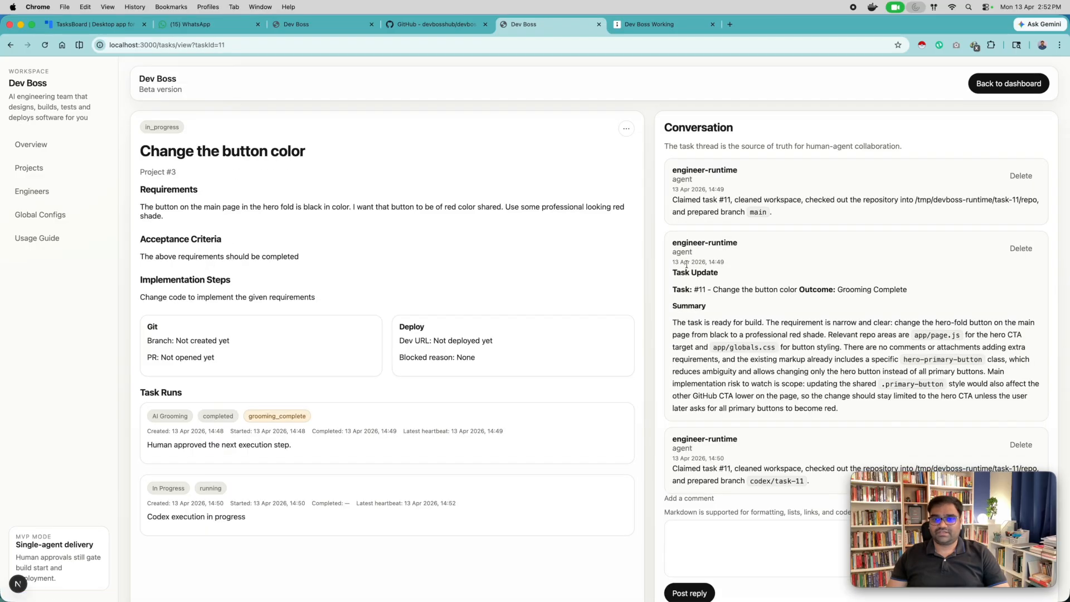
scroll(542, 319, down, 3)
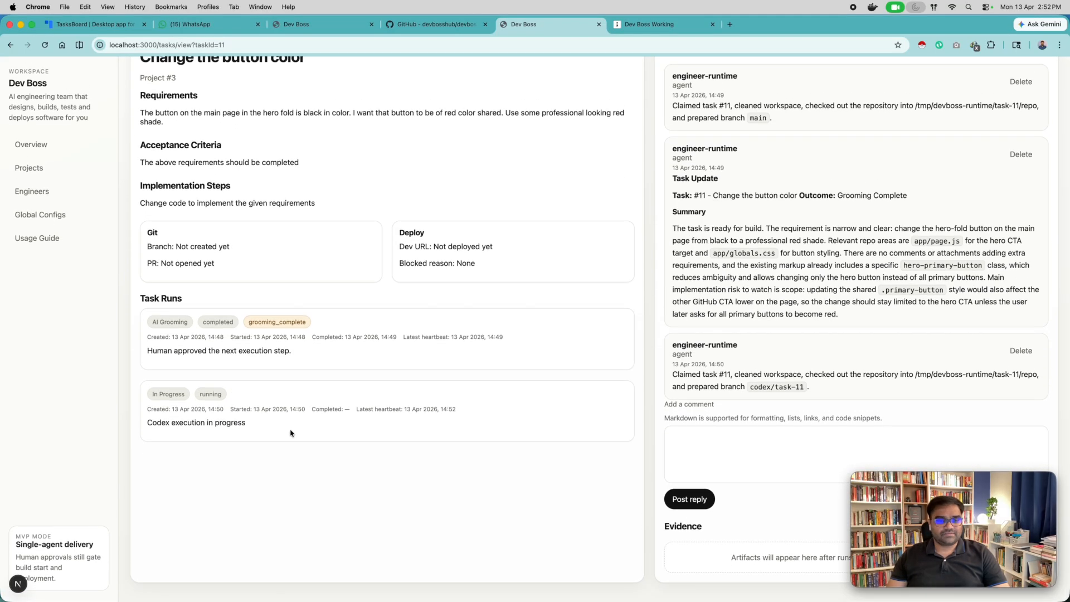
scroll(796, 370, up, 2)
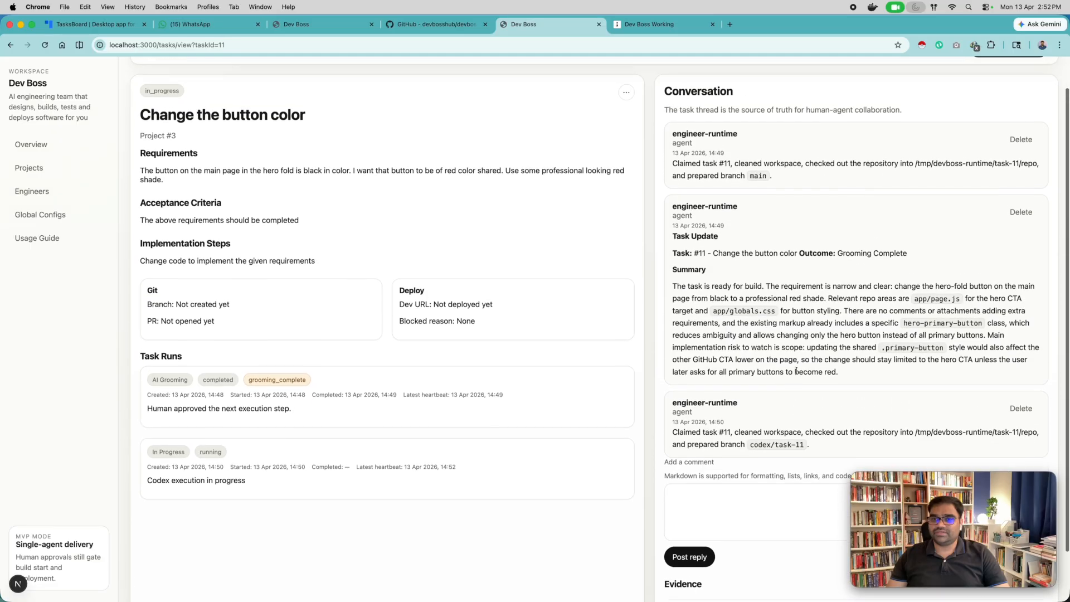
scroll(796, 370, down, 2)
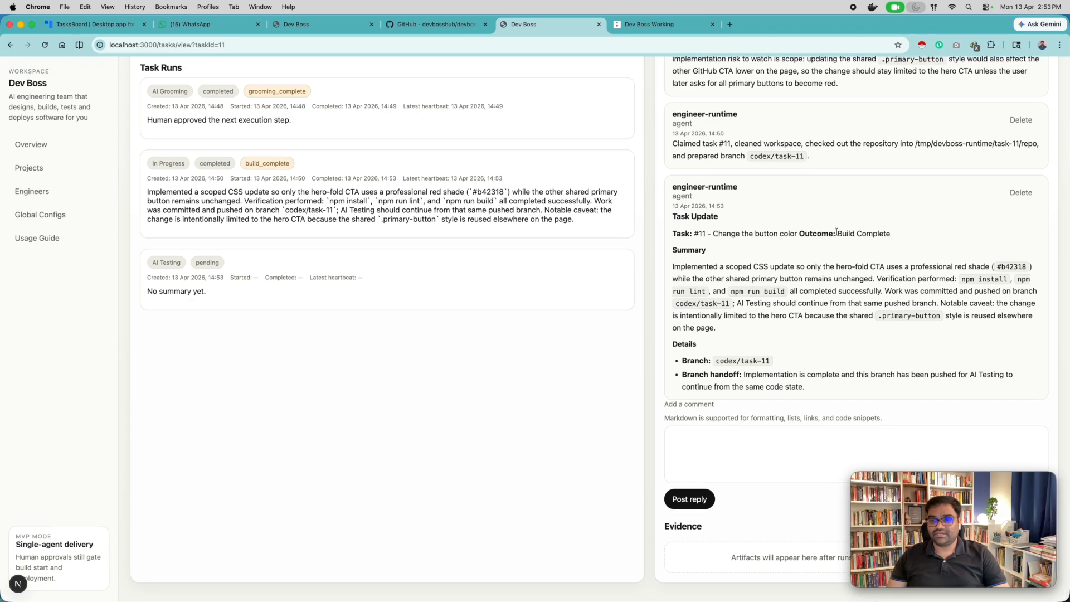
drag(839, 234, 890, 236)
click(902, 247)
scroll(557, 234, up, 2)
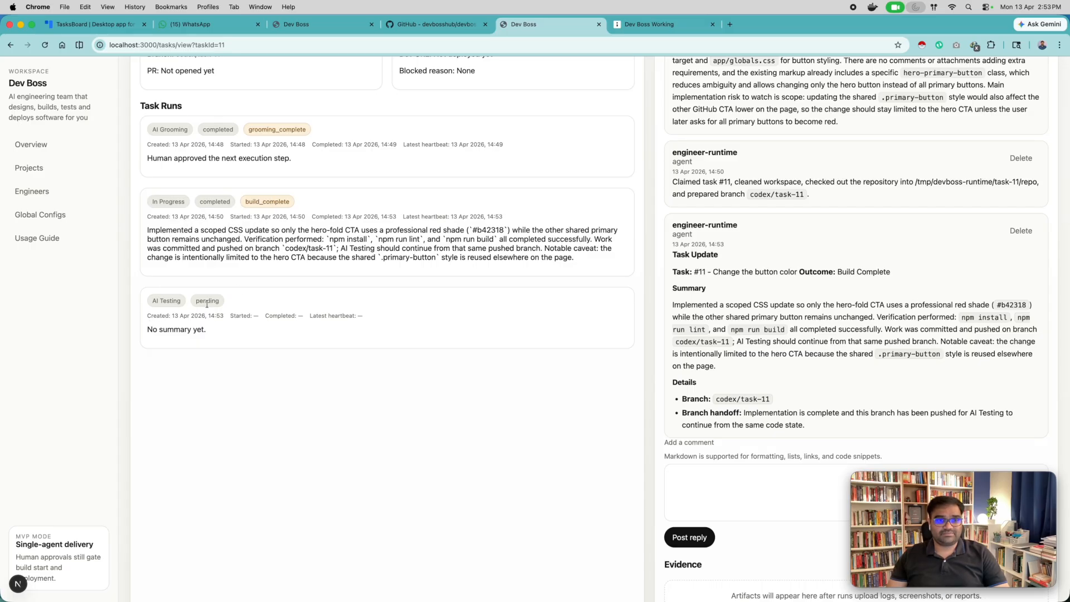
scroll(922, 337, up, 5)
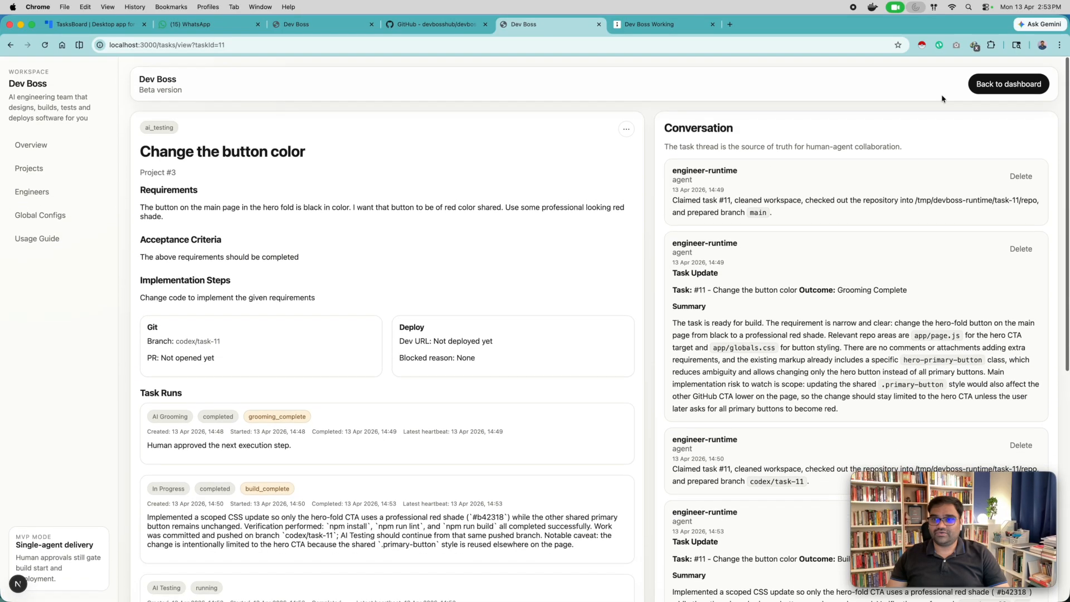
Return to the board, reopen the "Change the button color" task and examine its AI Testing run.
click(995, 85)
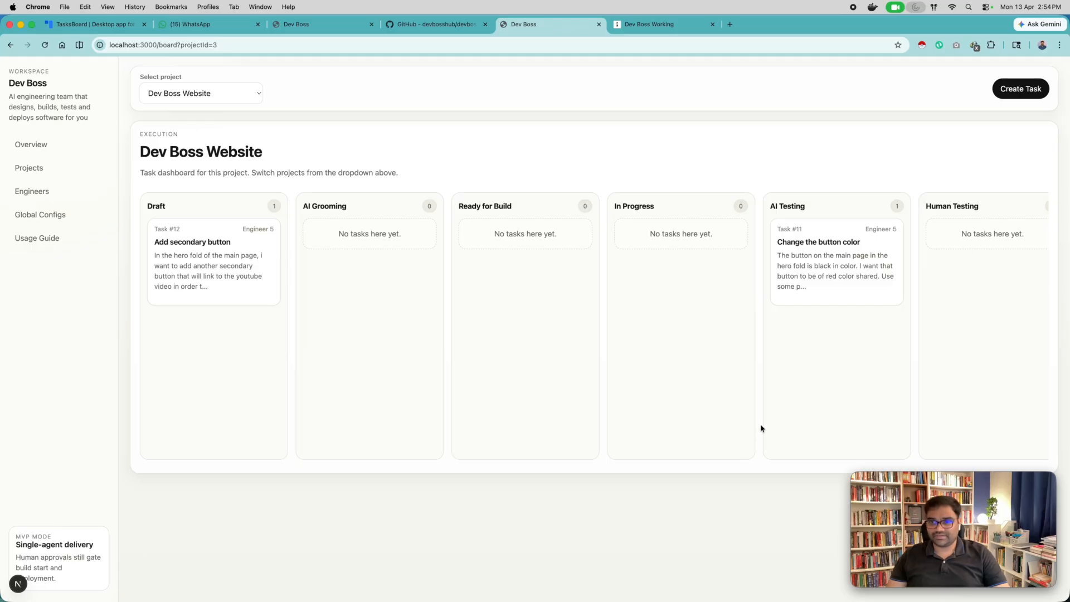
scroll(592, 339, right, 5)
click(478, 243)
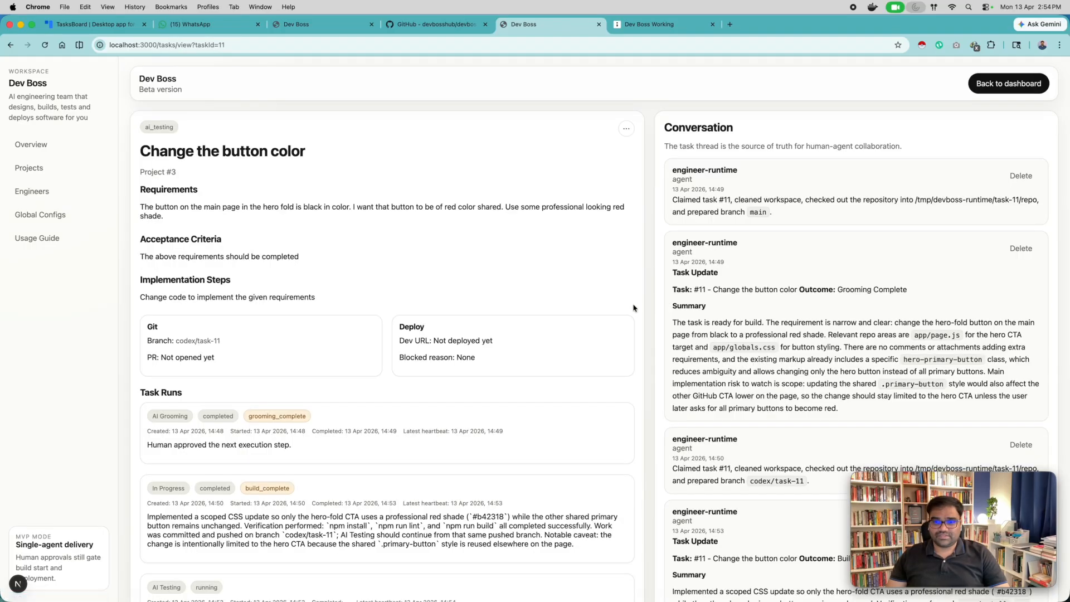
scroll(632, 306, down, 10)
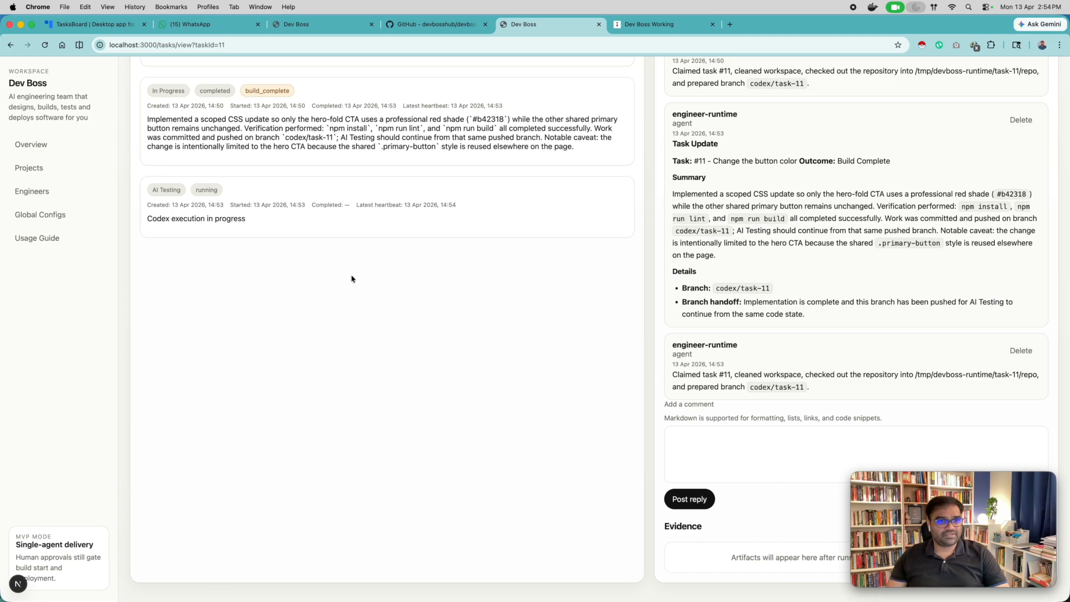
scroll(240, 261, down, 1)
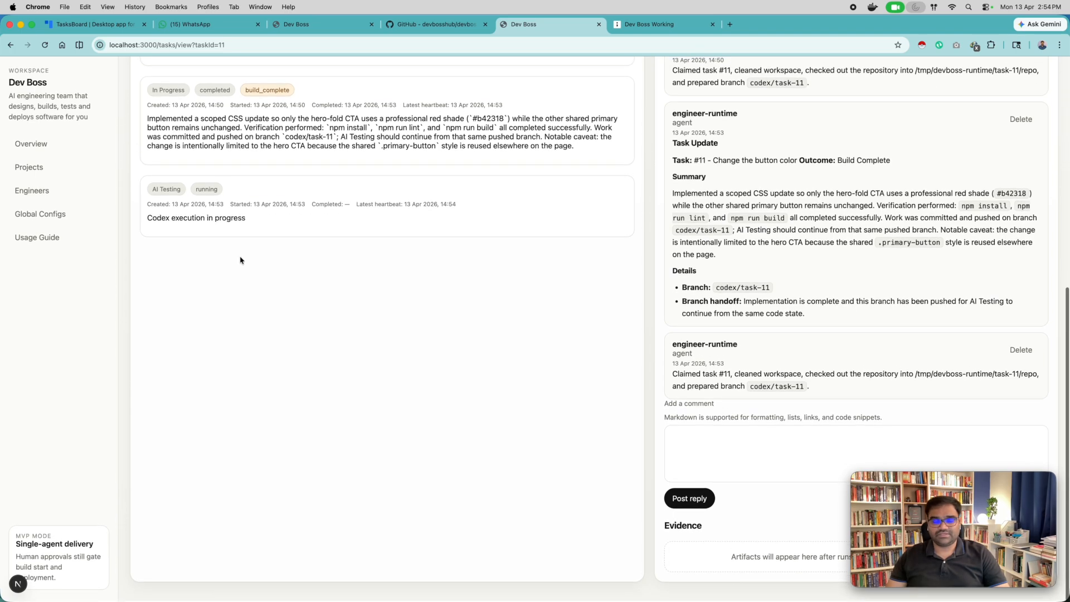
scroll(401, 275, down, 5)
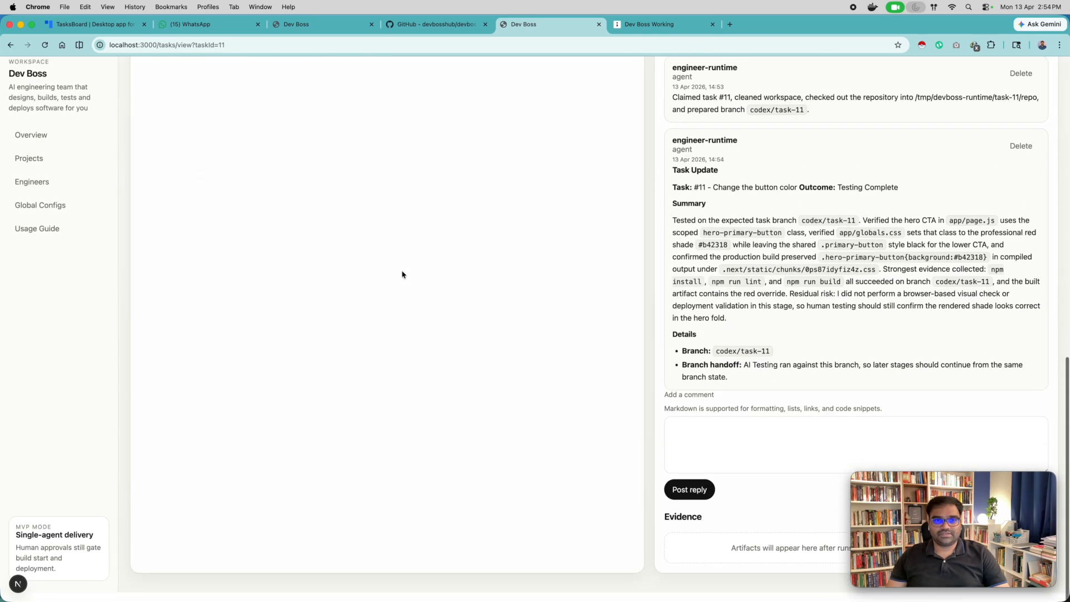
scroll(401, 274, up, 4)
Read the outcome of the engineer's testing update, then locate the task in the board's Human Testing column.
scroll(675, 353, down, 3)
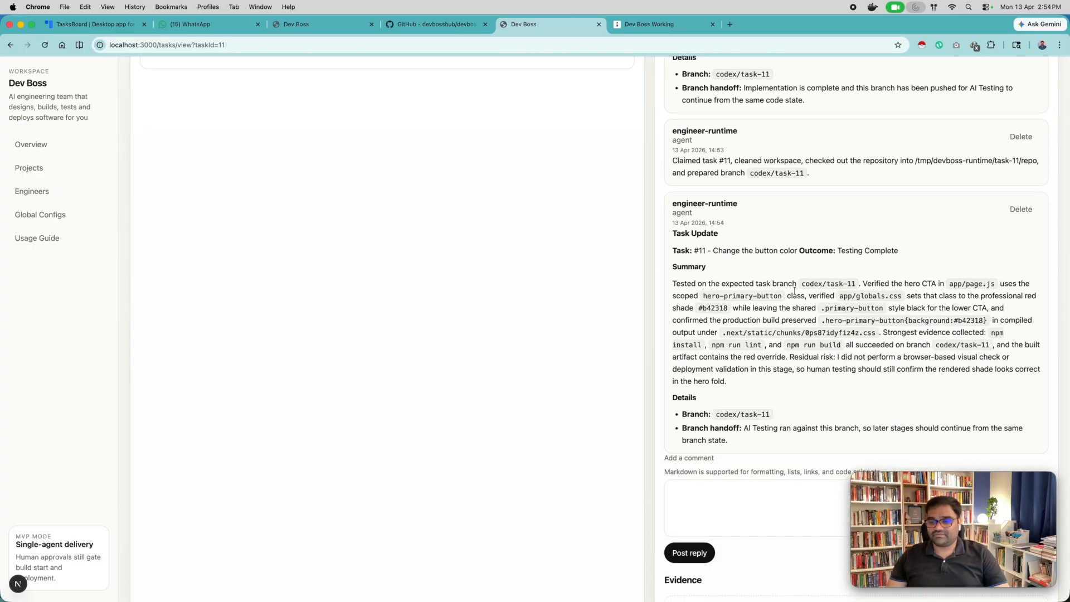
drag(837, 251, 926, 251)
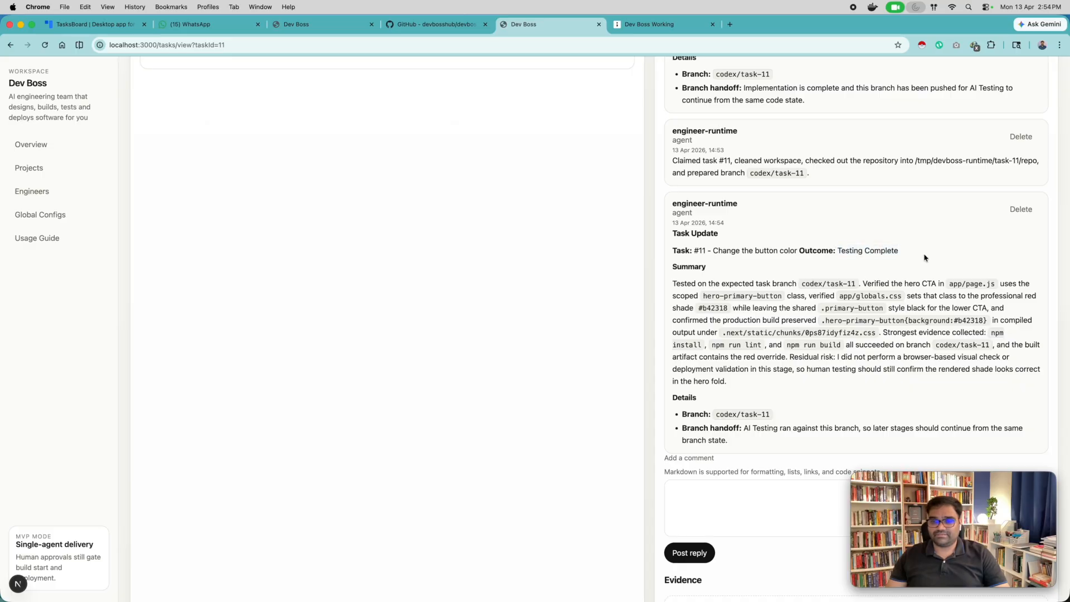
scroll(789, 395, up, 20)
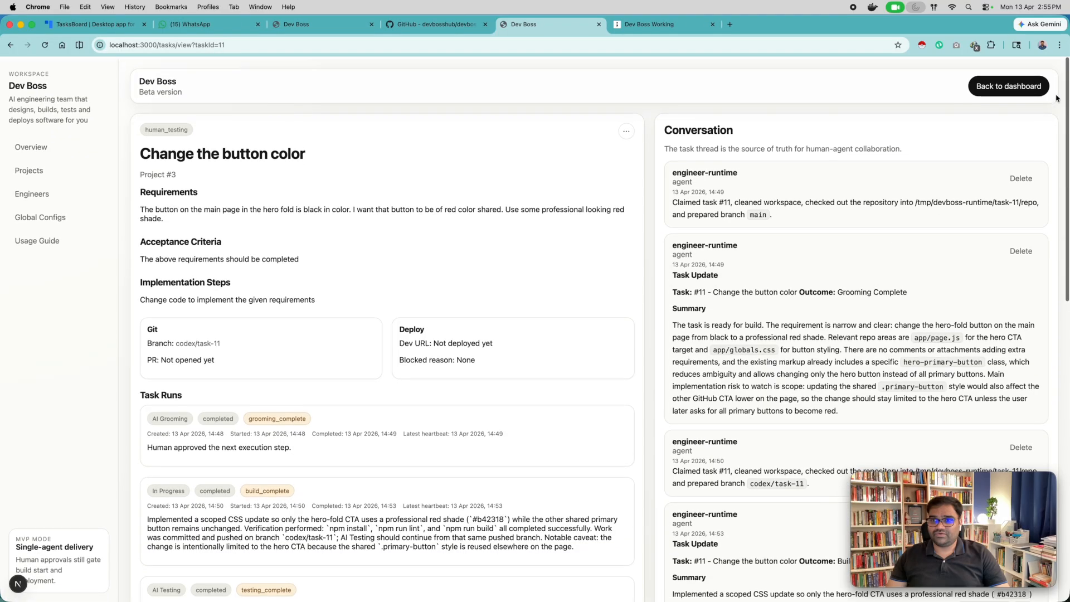
click(1013, 90)
scroll(786, 207, right, 4)
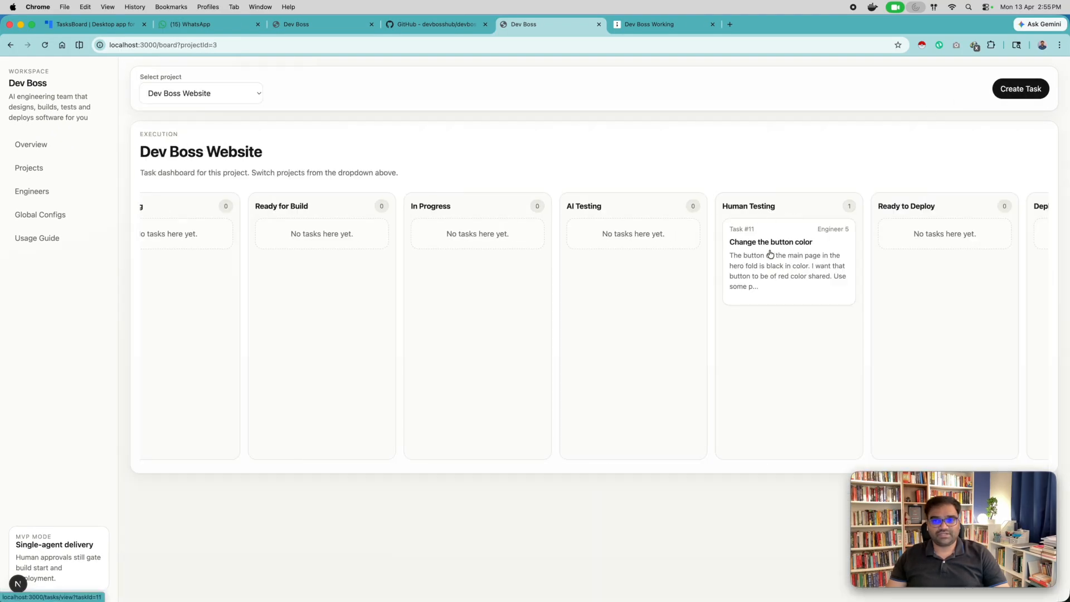
Open the "Add secondary button" task from the board's Draft column and start AI grooming on it.
scroll(772, 255, left, 5)
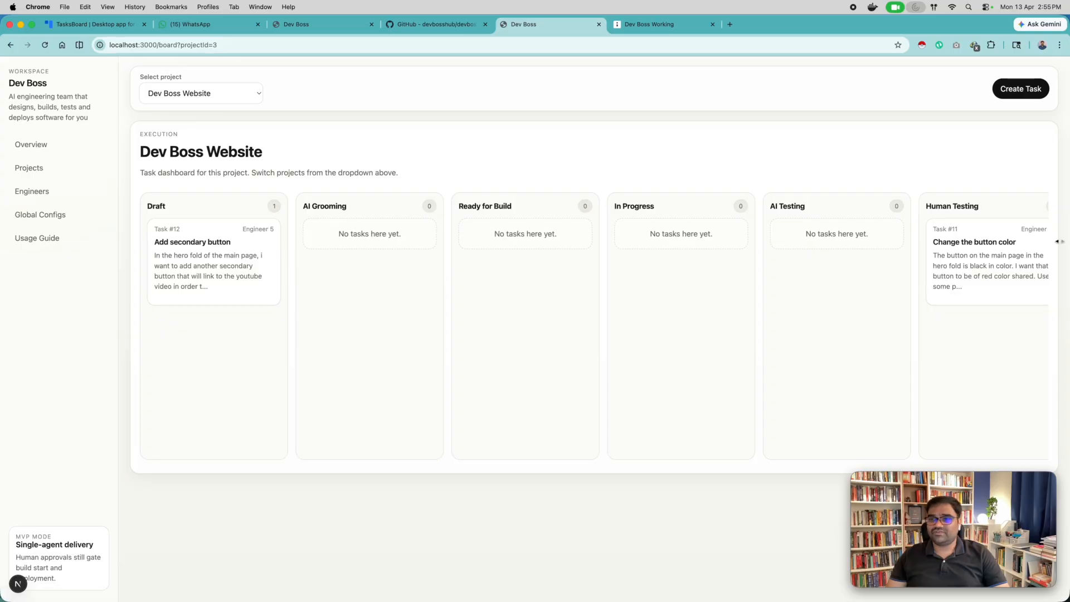
click(221, 253)
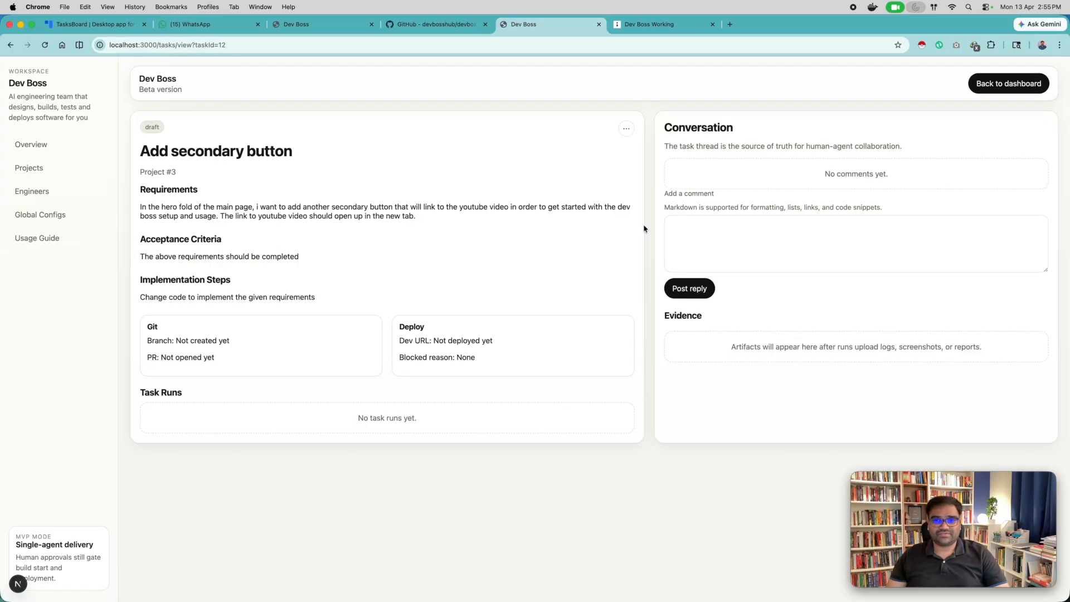
click(626, 129)
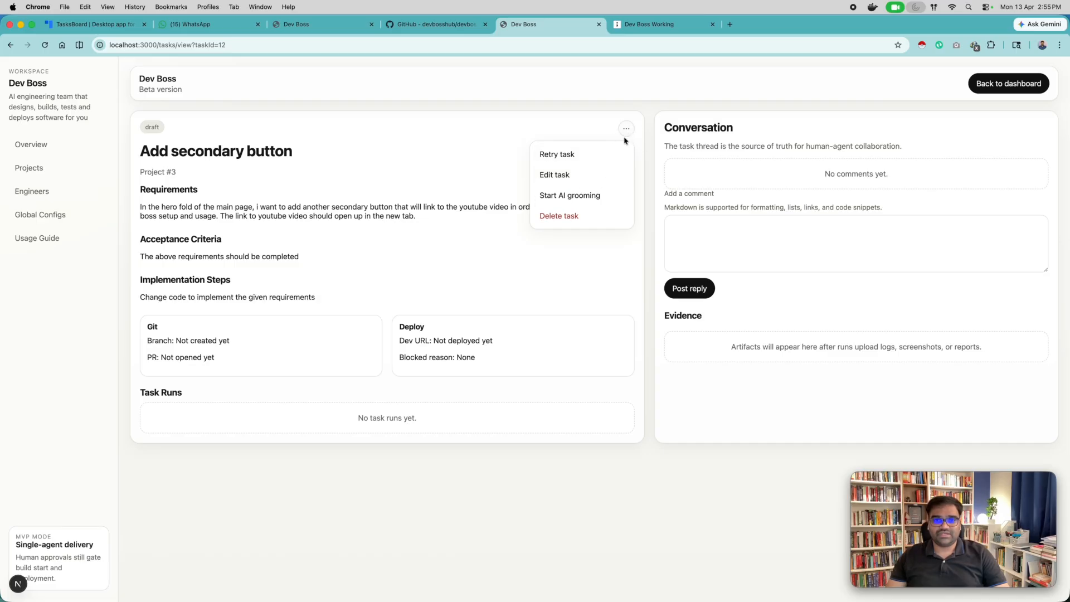
click(567, 196)
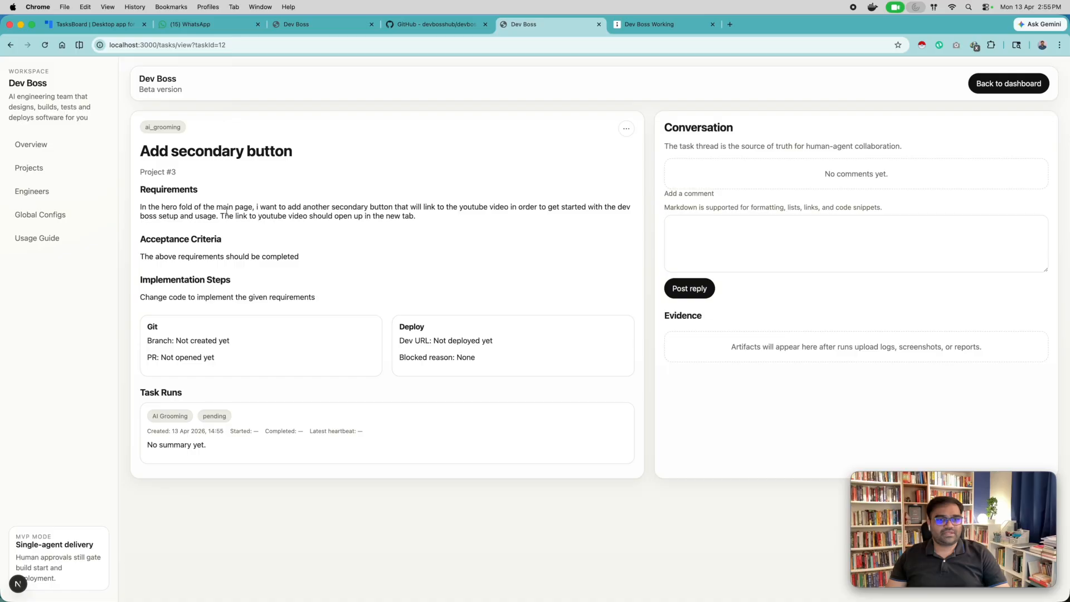
Read the task's requirements against the engineer's grooming update, including its blocked reason and the action needed.
drag(416, 218, 139, 213)
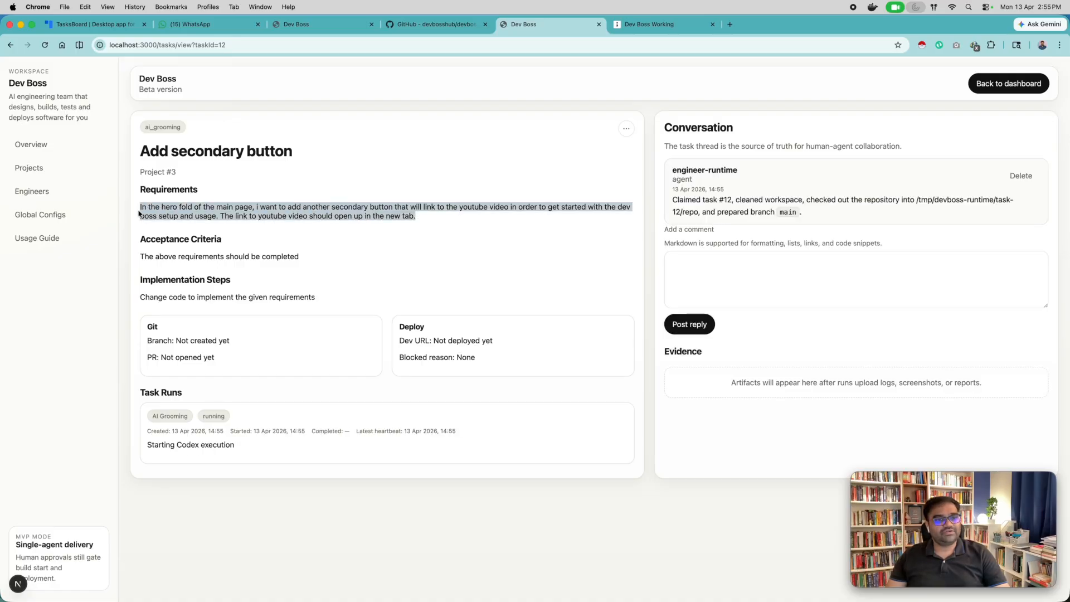
click(374, 207)
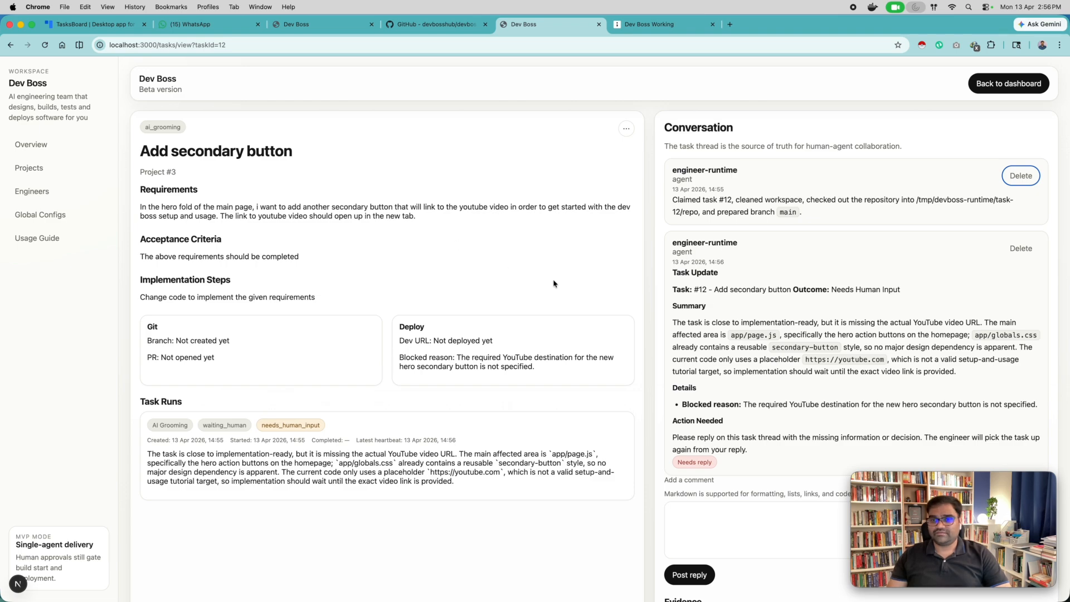
scroll(553, 284, down, 3)
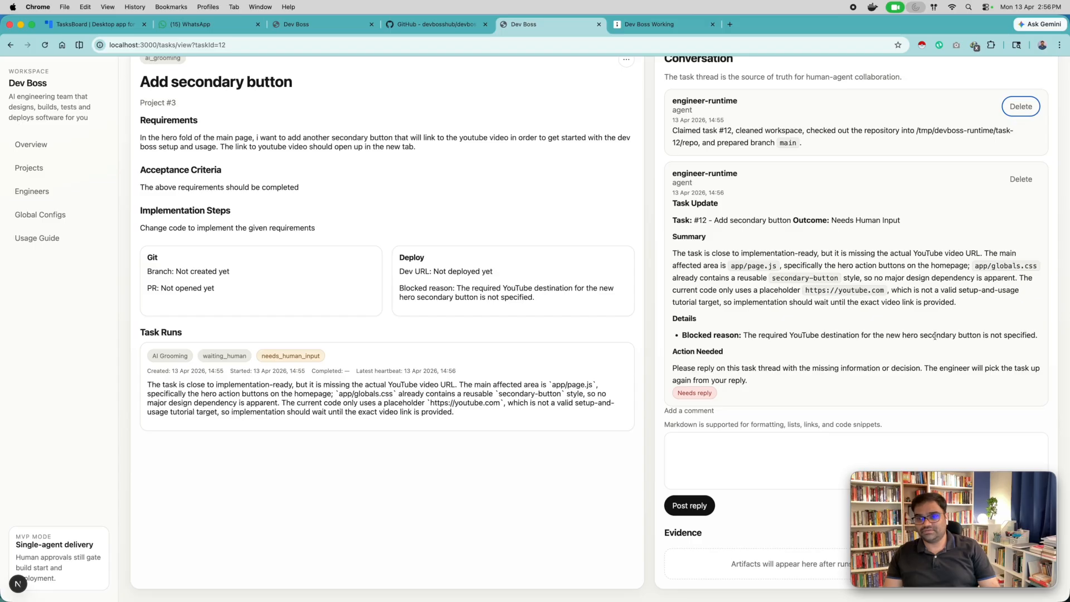
scroll(872, 354, up, 2)
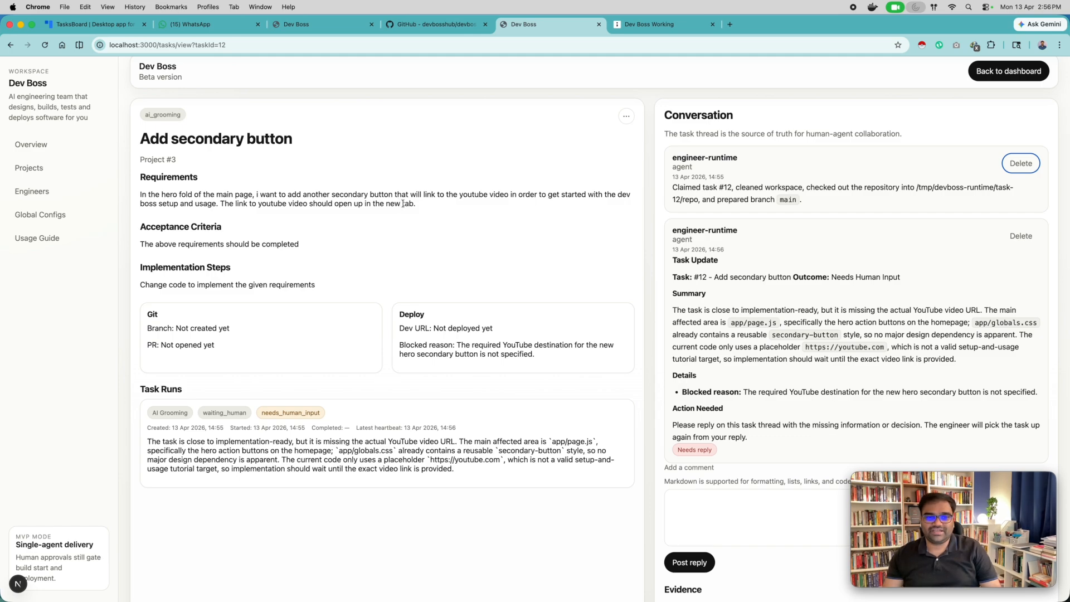
scroll(485, 239, down, 2)
click(726, 449)
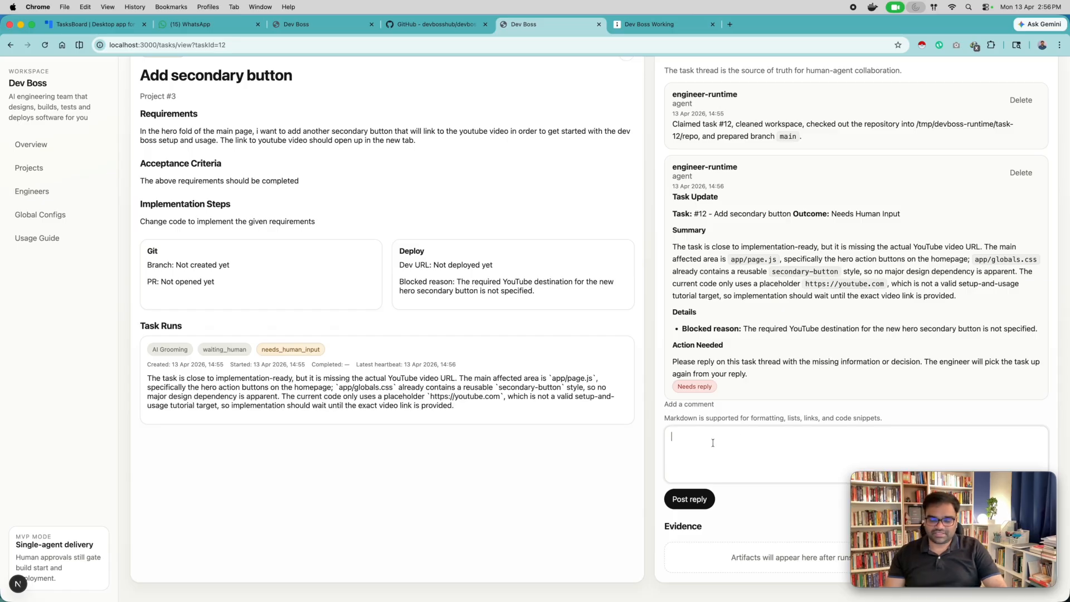
text(ou c)
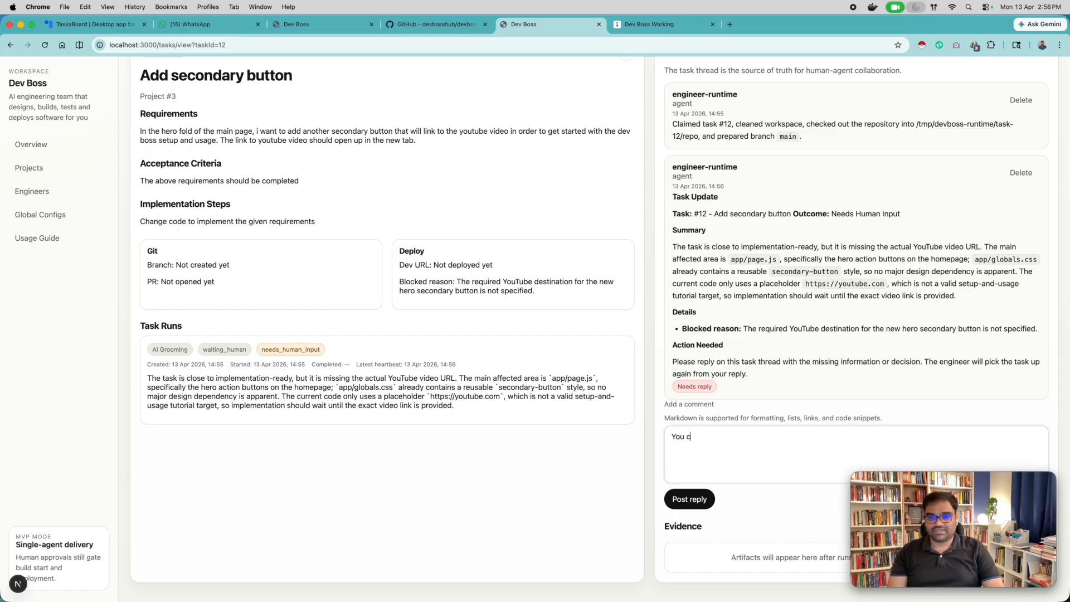
text(an use https)
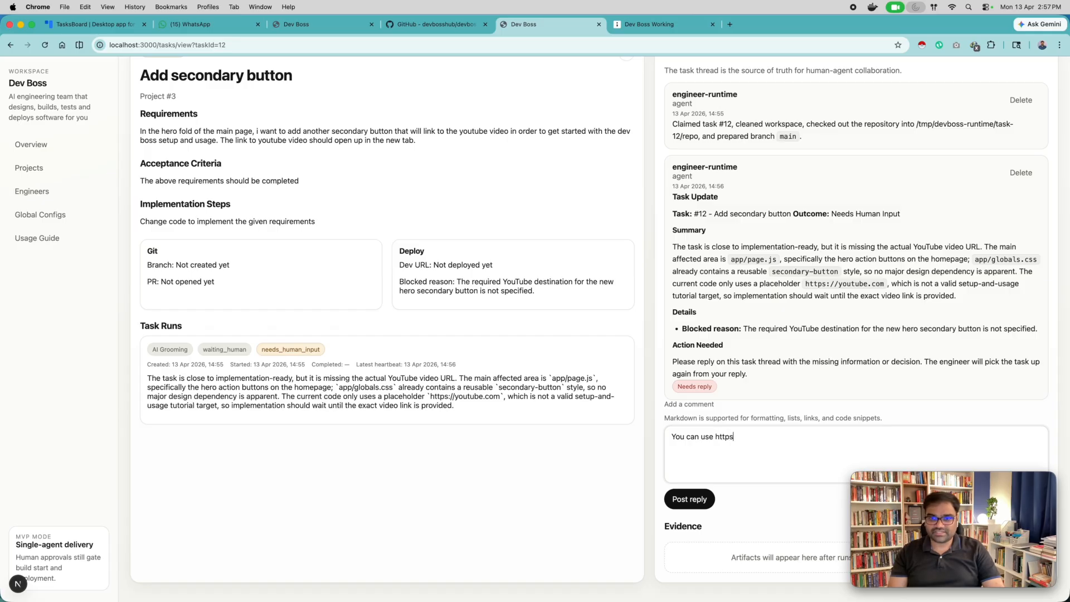
text(://yo)
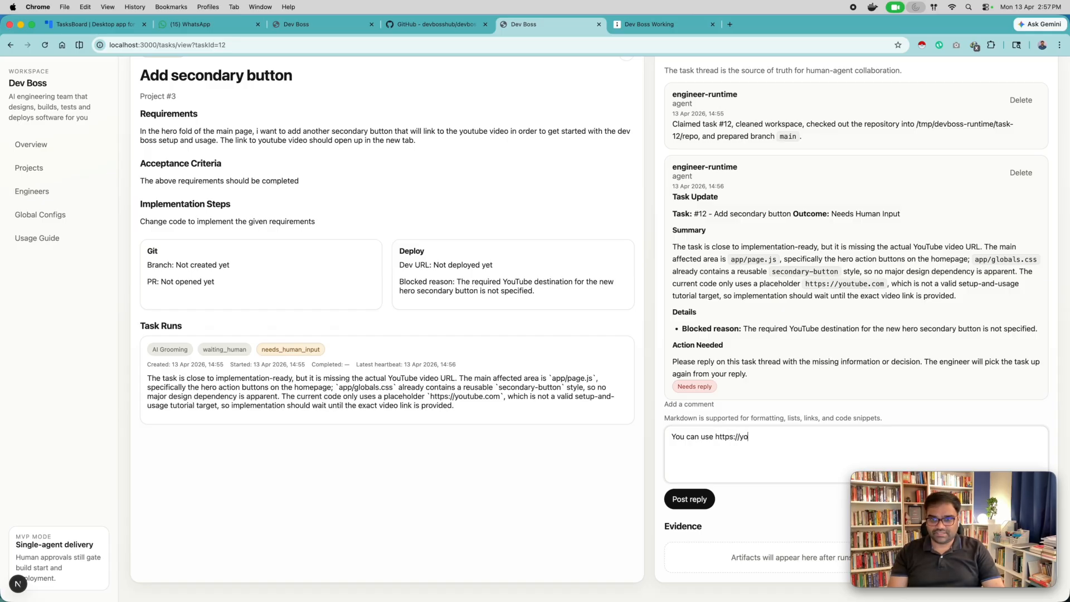
text(utube.com as )
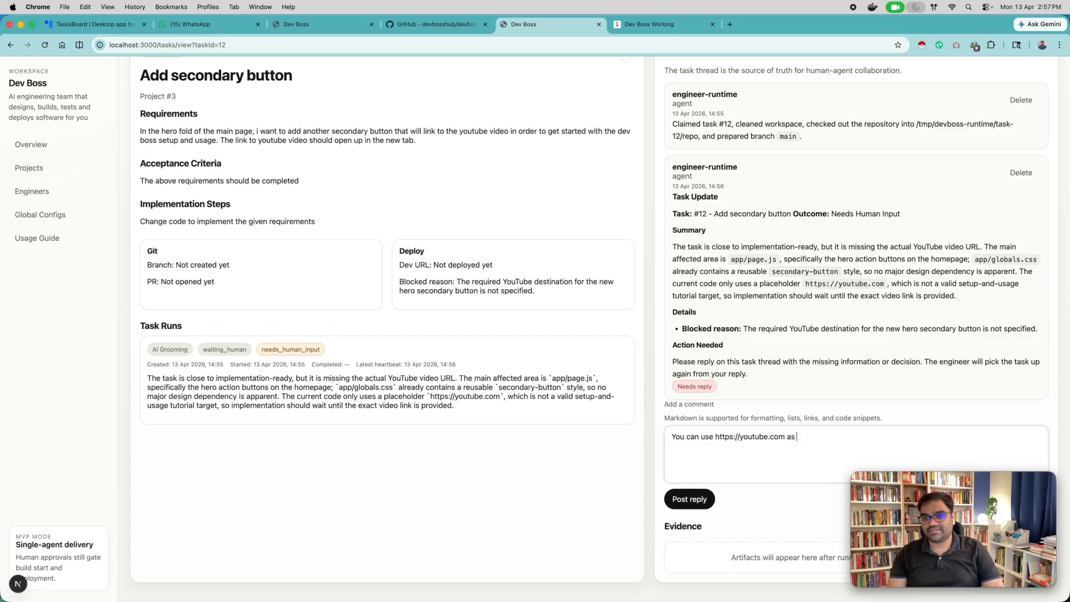
text(the link now. )
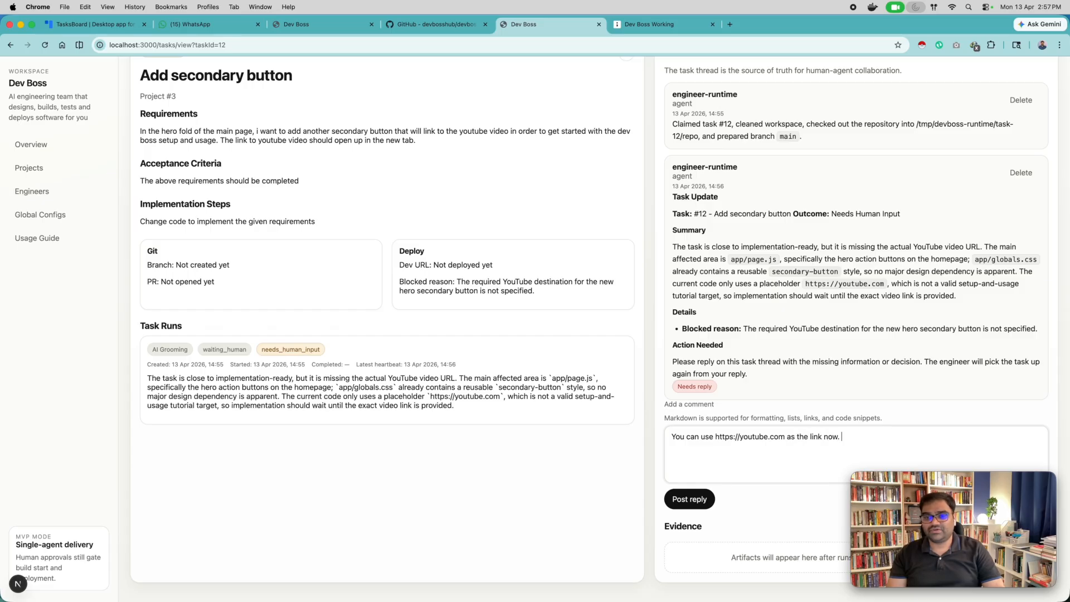
text(We will update )
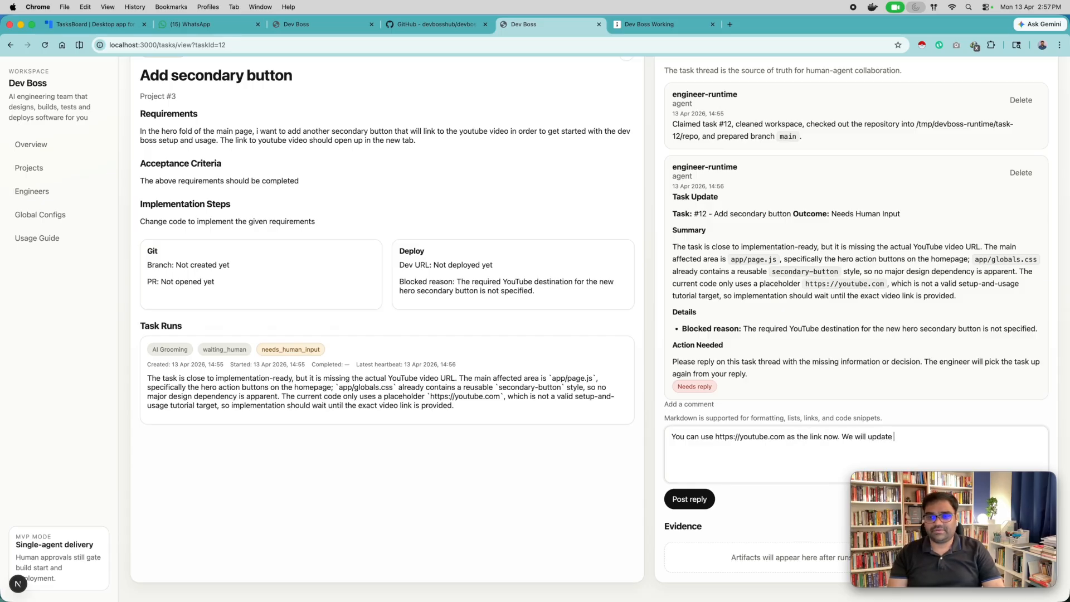
text(it later to the)
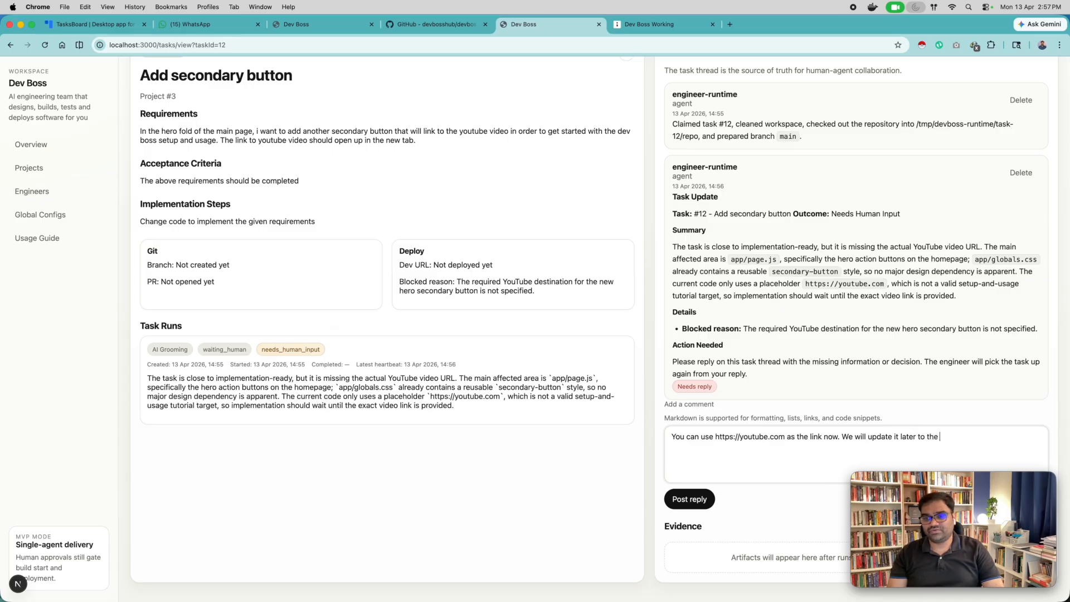
text(. reeal video link.)
click(667, 500)
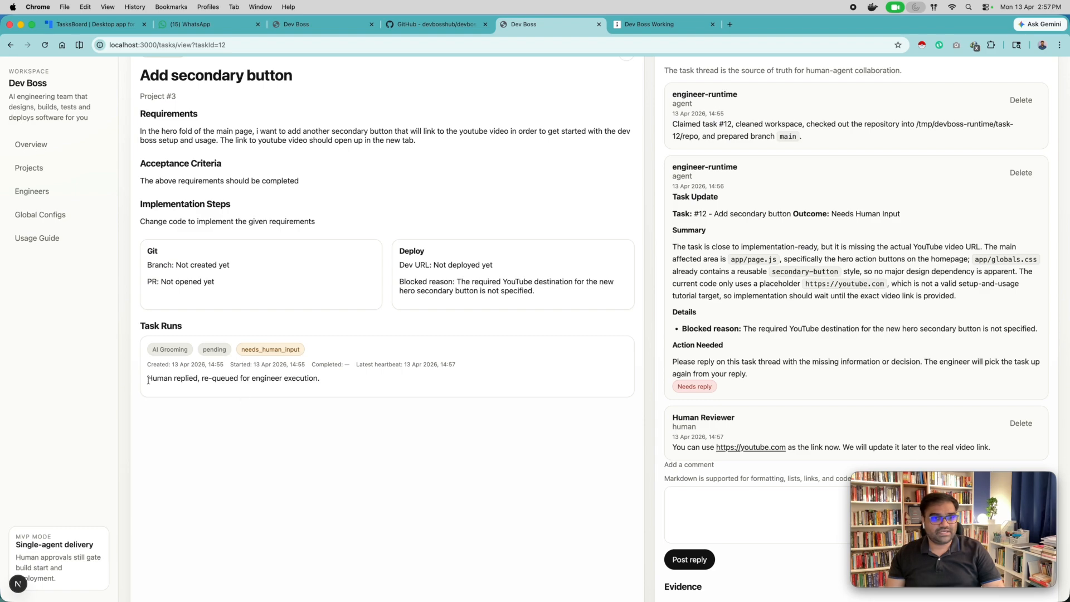
Follow the AI Grooming run after the reply, read the outcome of the engineer's new update, and check the task's available actions.
drag(147, 381, 317, 382)
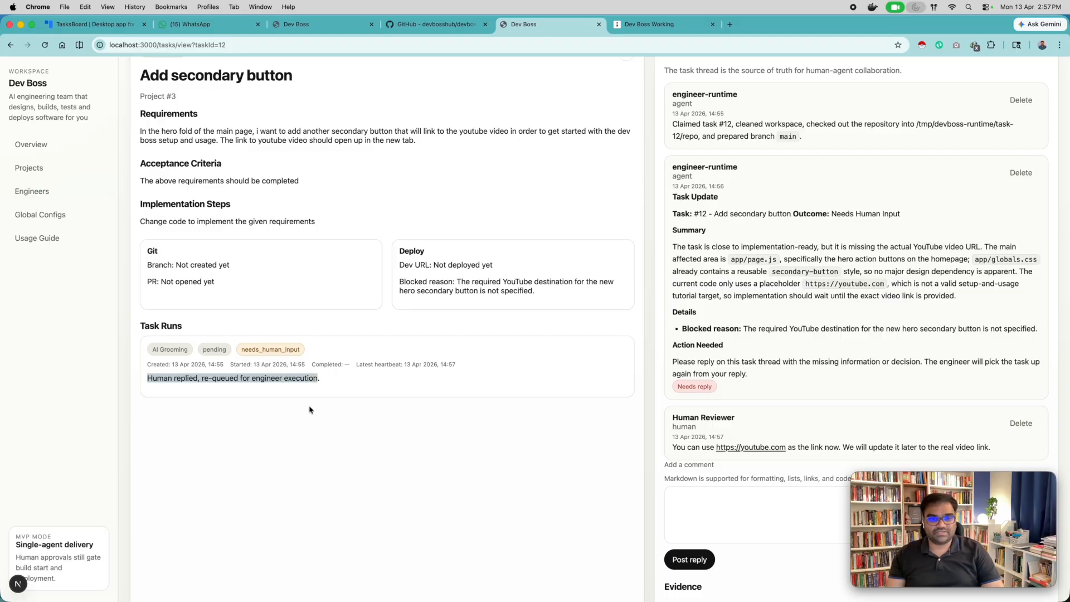
scroll(813, 359, down, 1)
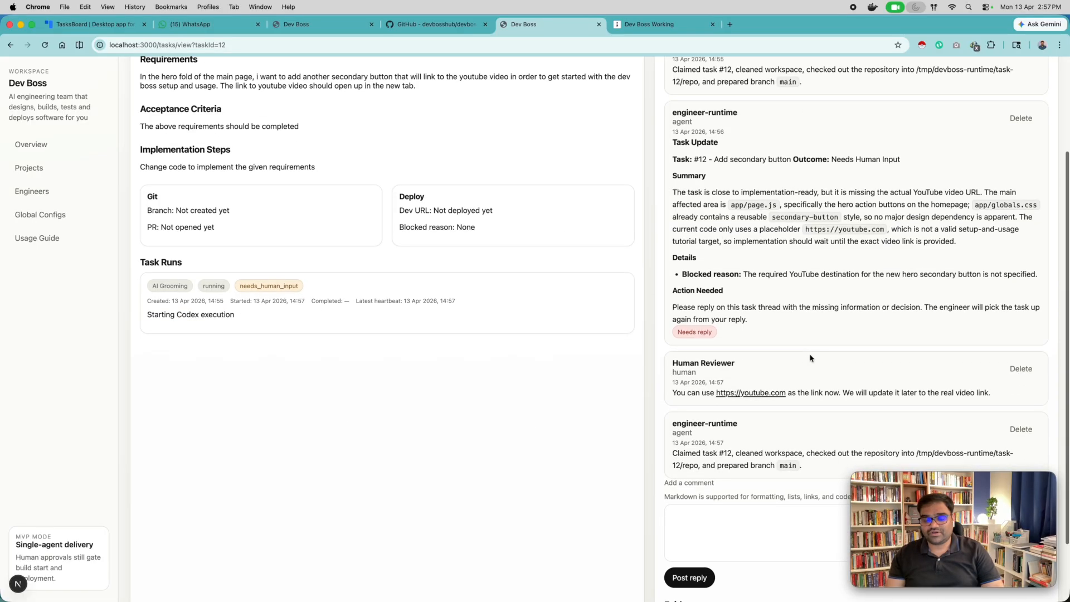
scroll(810, 358, down, 3)
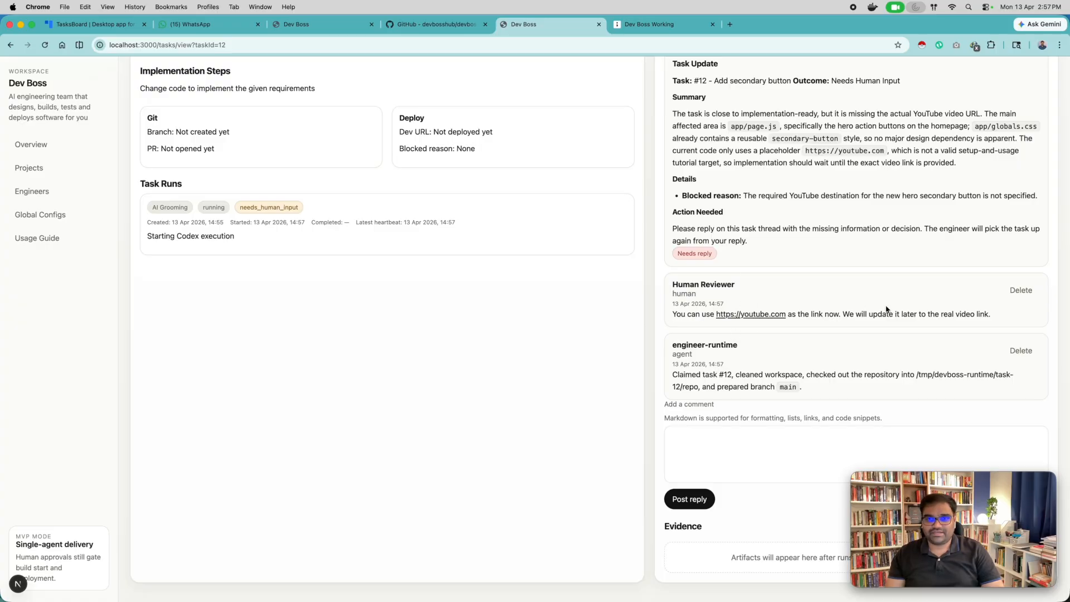
scroll(887, 315, up, 5)
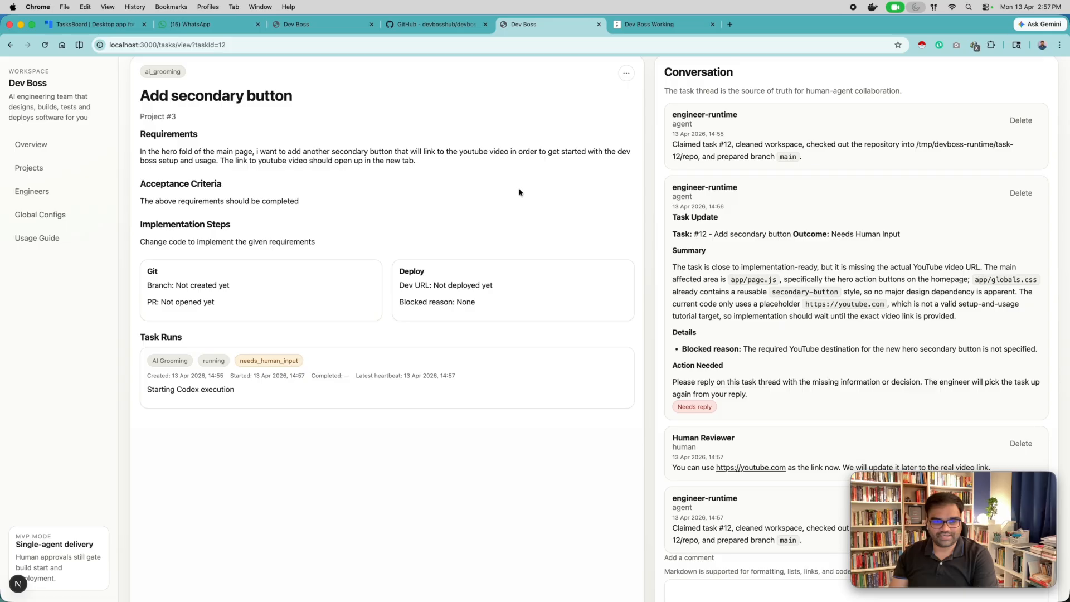
scroll(536, 222, down, 5)
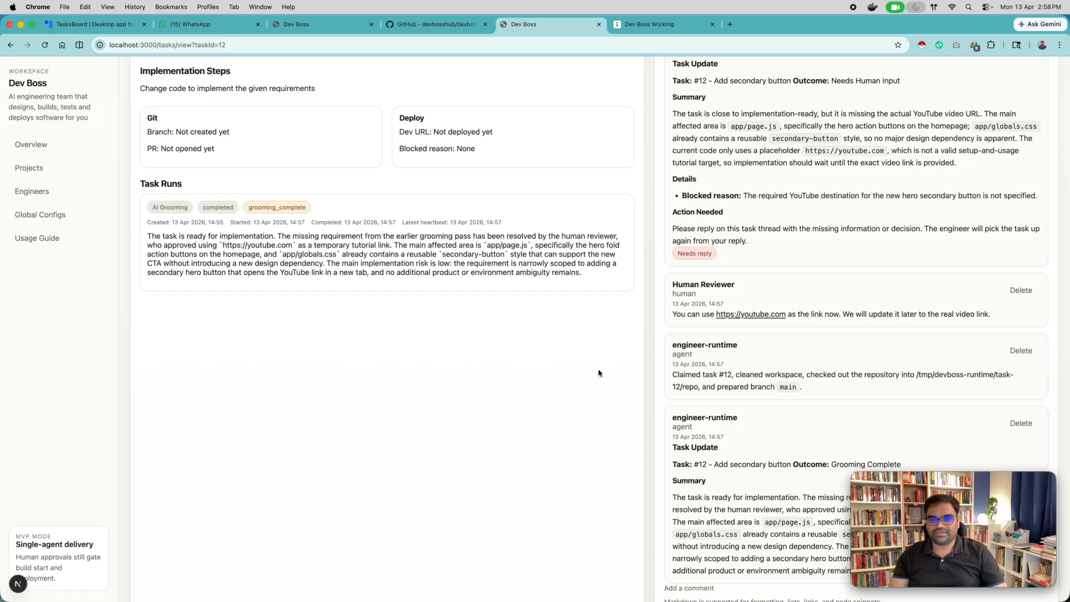
scroll(598, 373, down, 5)
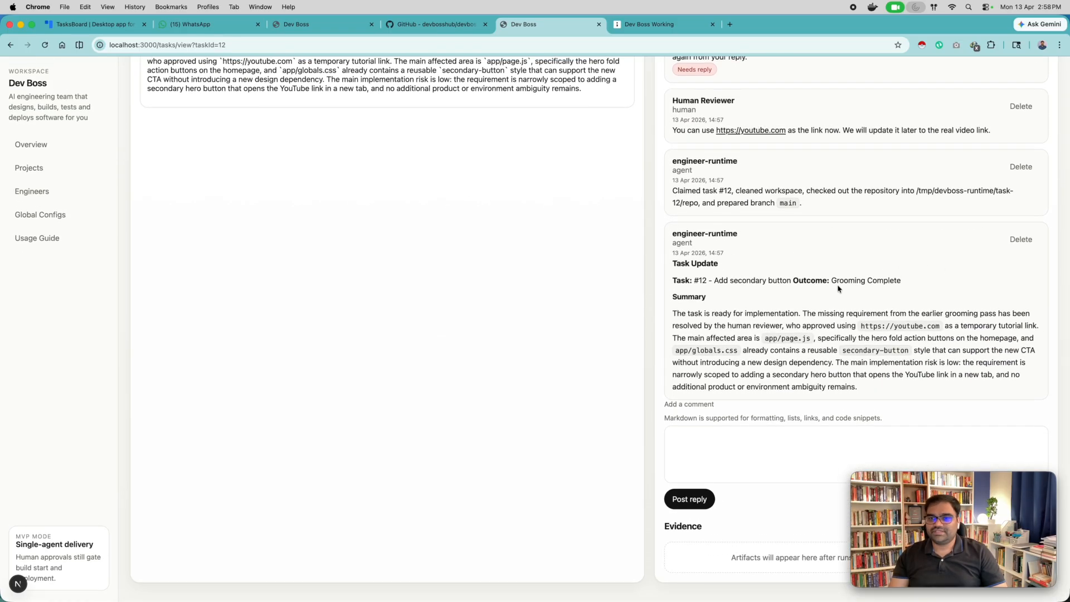
drag(830, 280, 911, 285)
click(923, 296)
scroll(796, 352, up, 10)
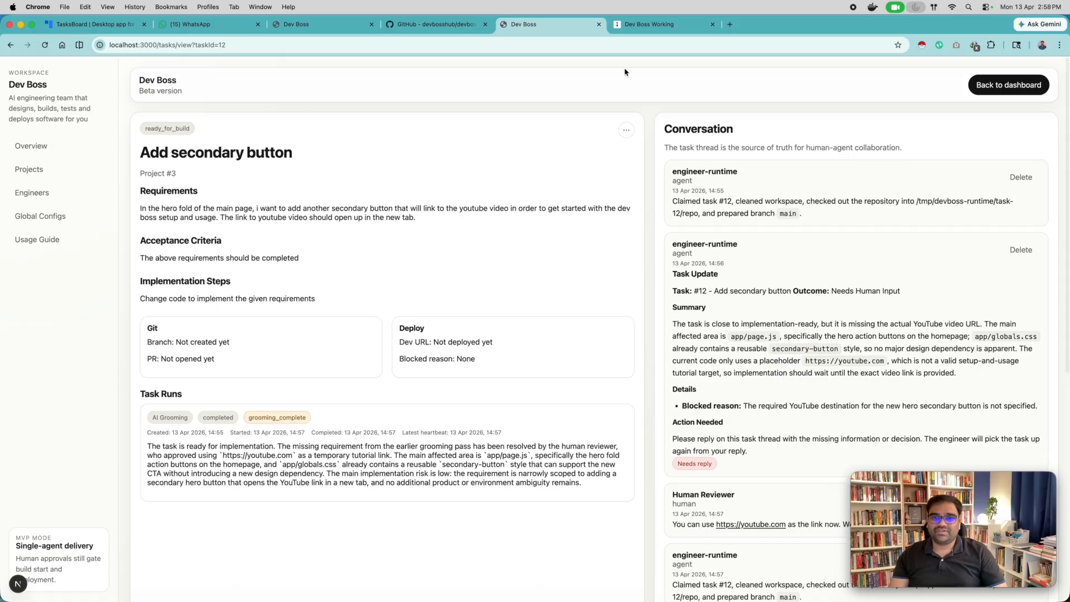
click(627, 129)
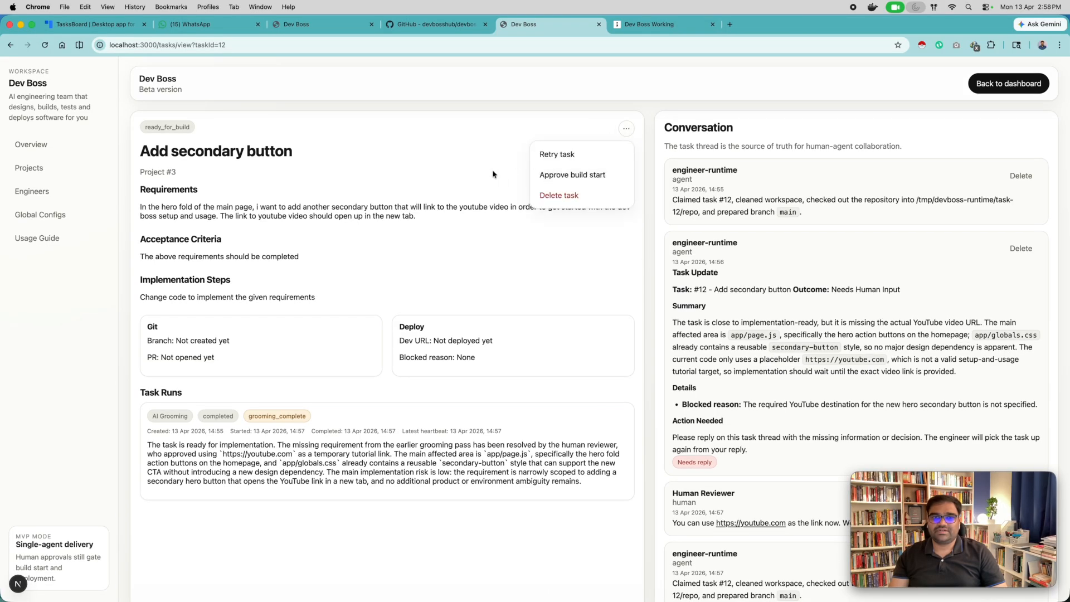
click(456, 161)
Return to the board, open the "Change the button color" task in Human Testing, and mark it ready to deploy.
click(1003, 85)
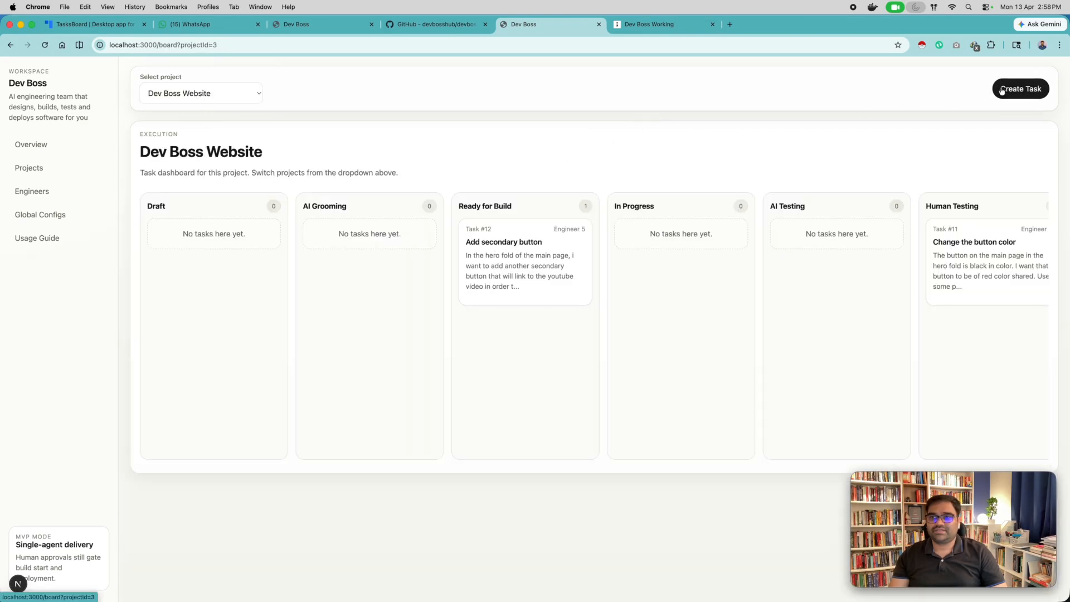
scroll(649, 240, right, 3)
scroll(648, 242, right, 10)
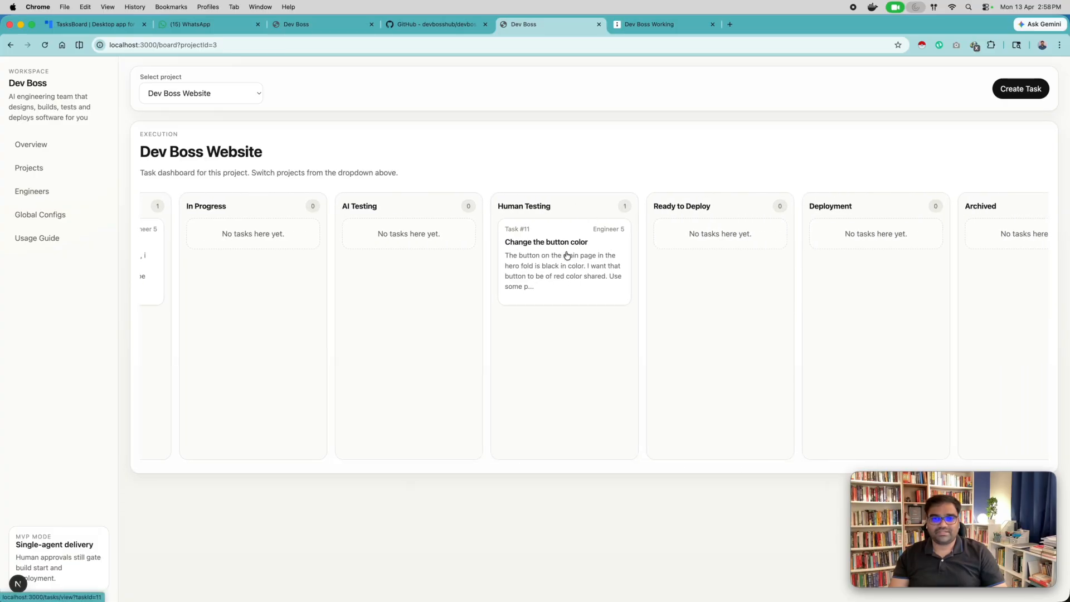
click(565, 267)
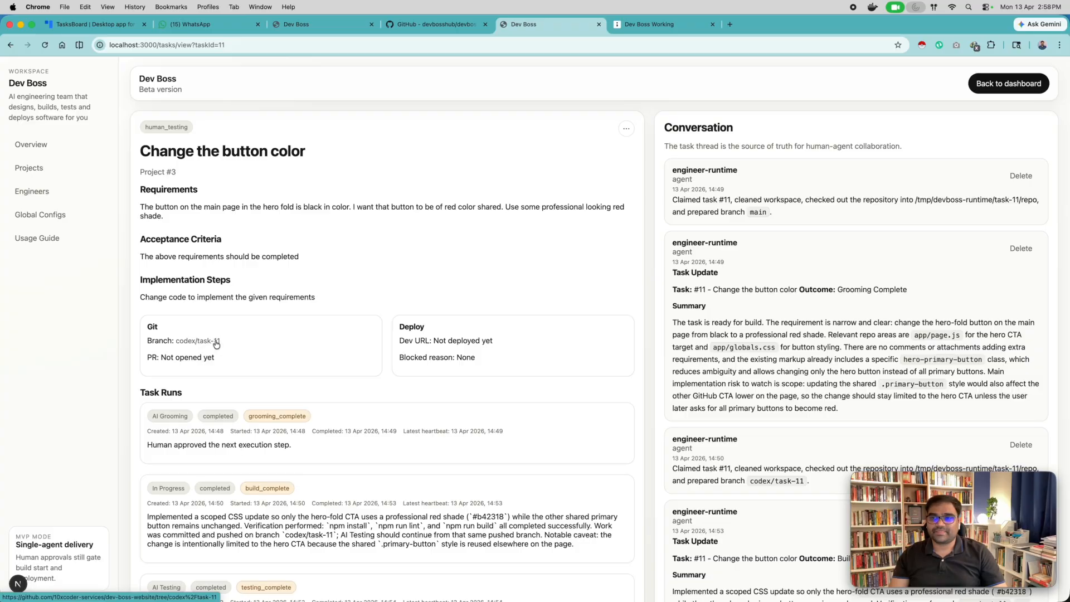
scroll(467, 355, down, 6)
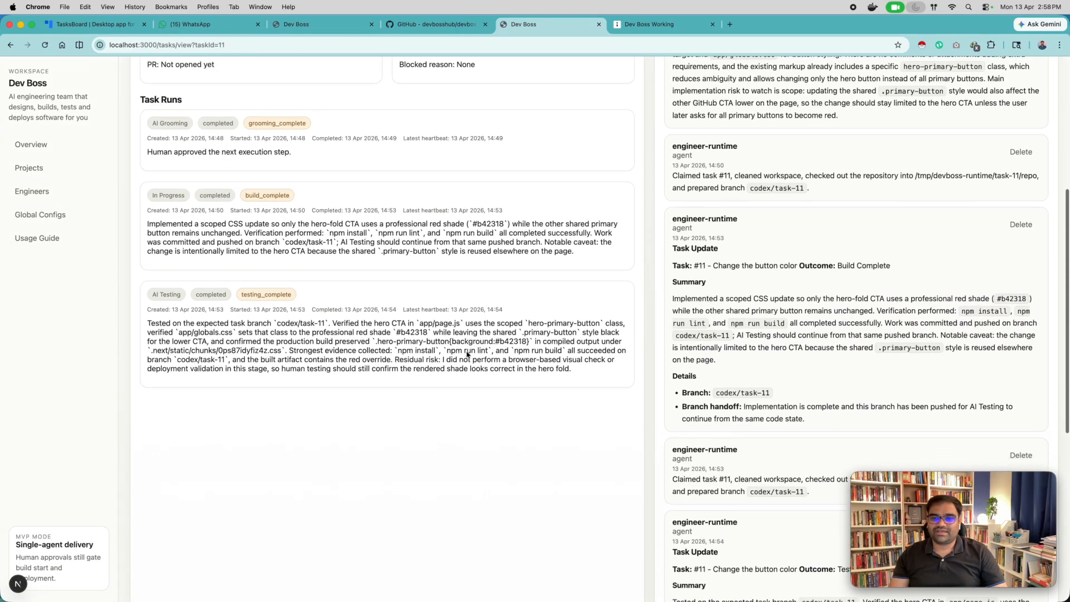
scroll(467, 355, up, 10)
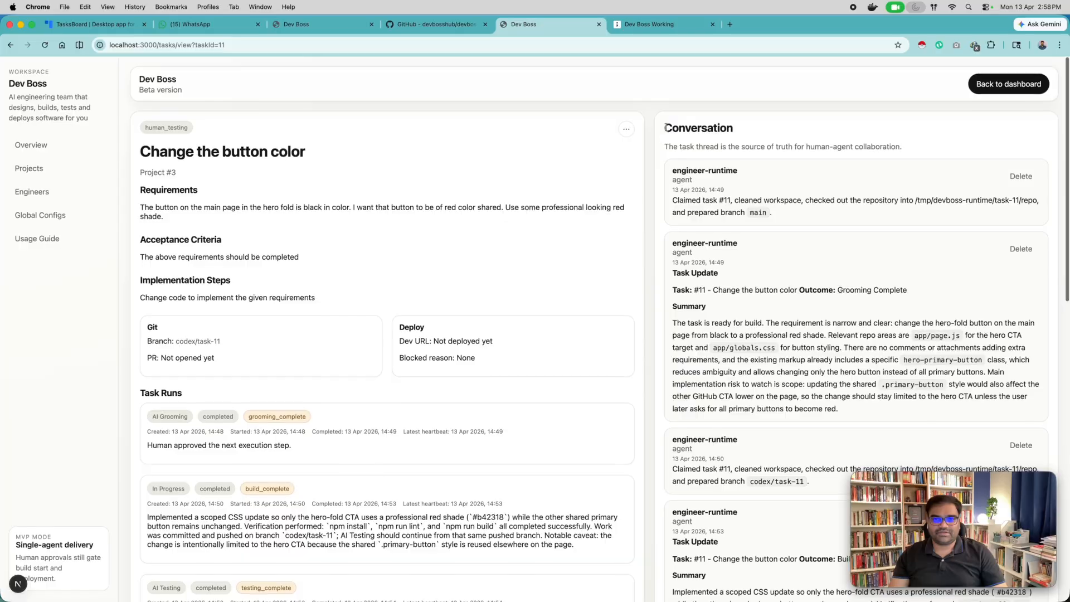
click(628, 129)
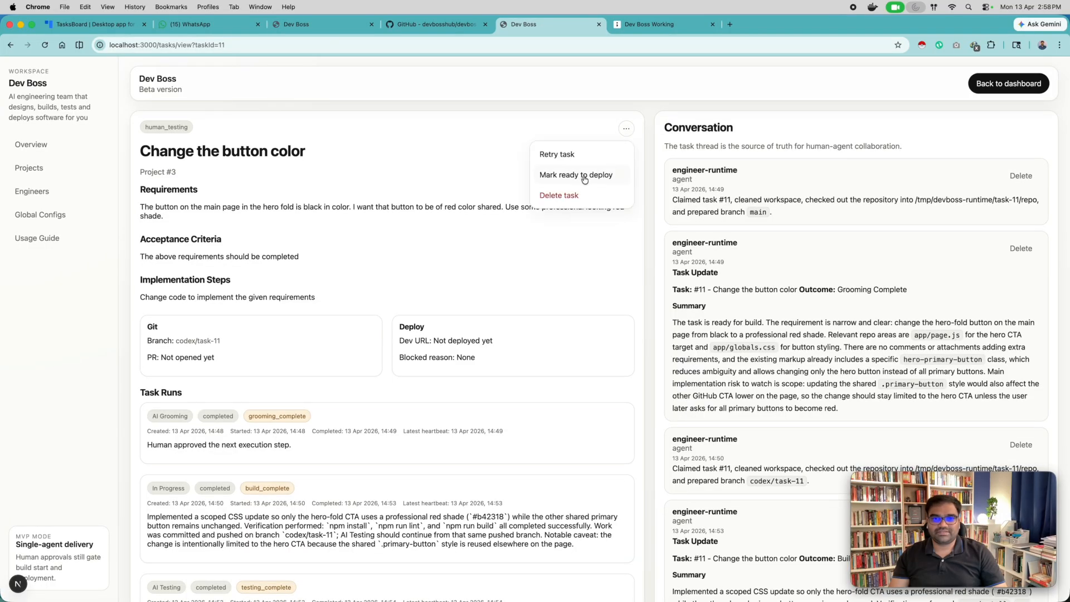
click(567, 176)
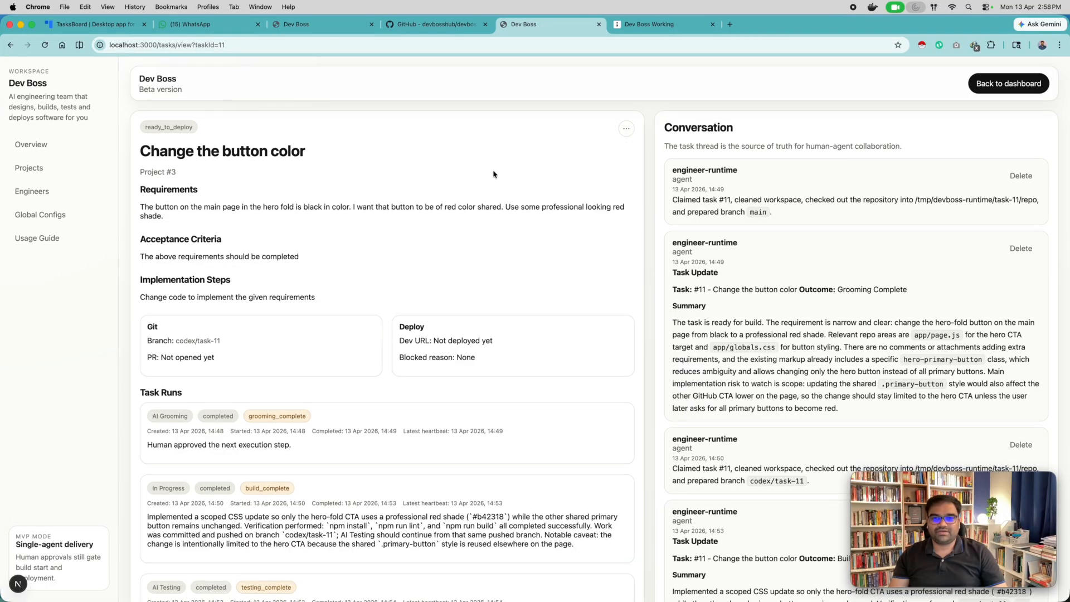
Examine the status of the Ready to Deploy run in the "Change the button color" task's runs.
scroll(470, 174, down, 7)
scroll(463, 186, up, 3)
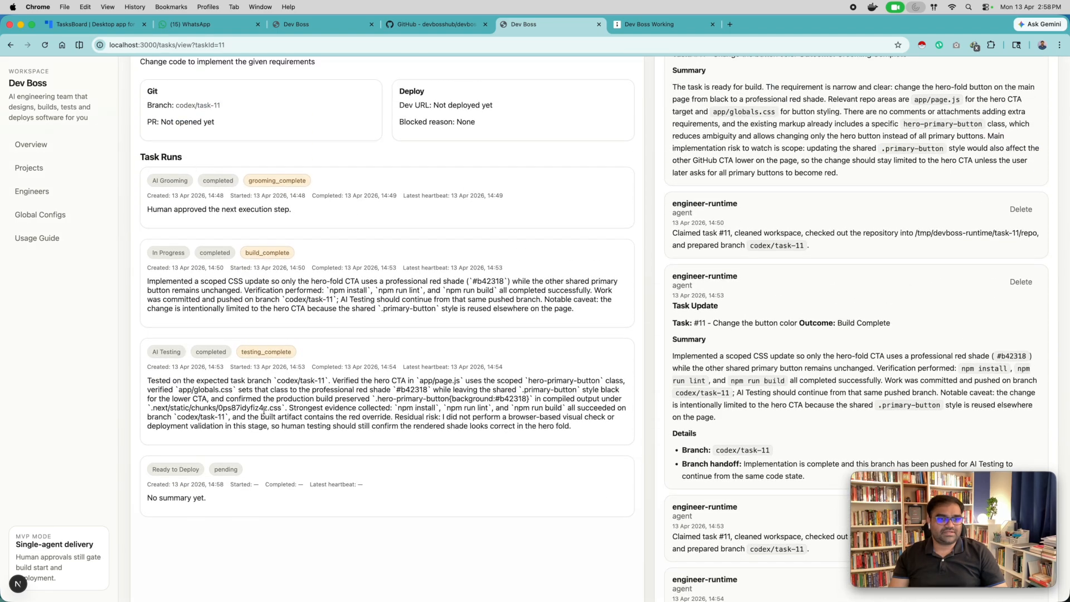
scroll(263, 411, down, 3)
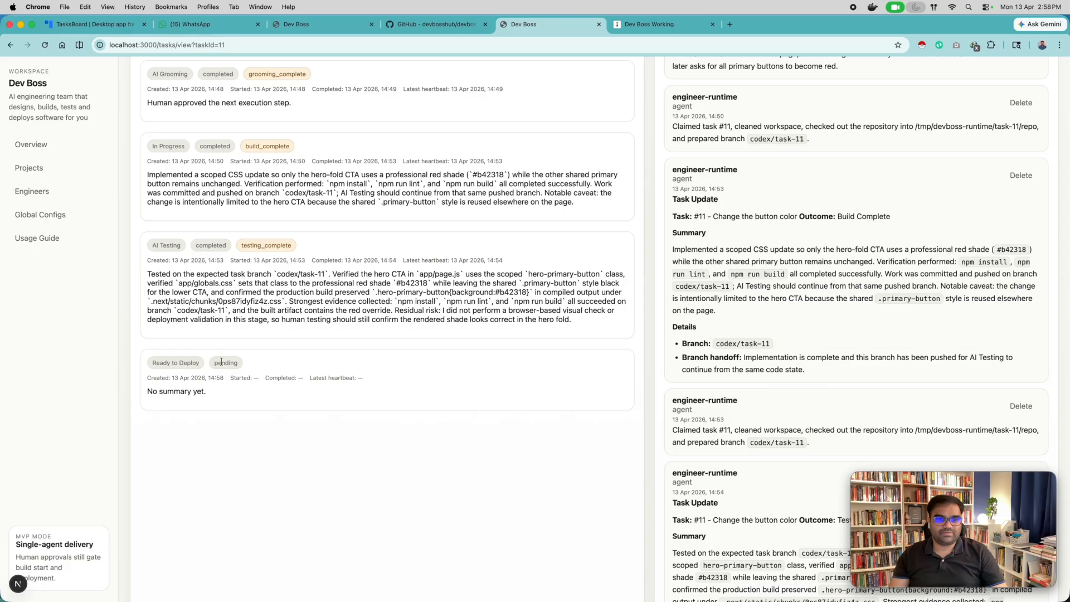
scroll(483, 370, down, 3)
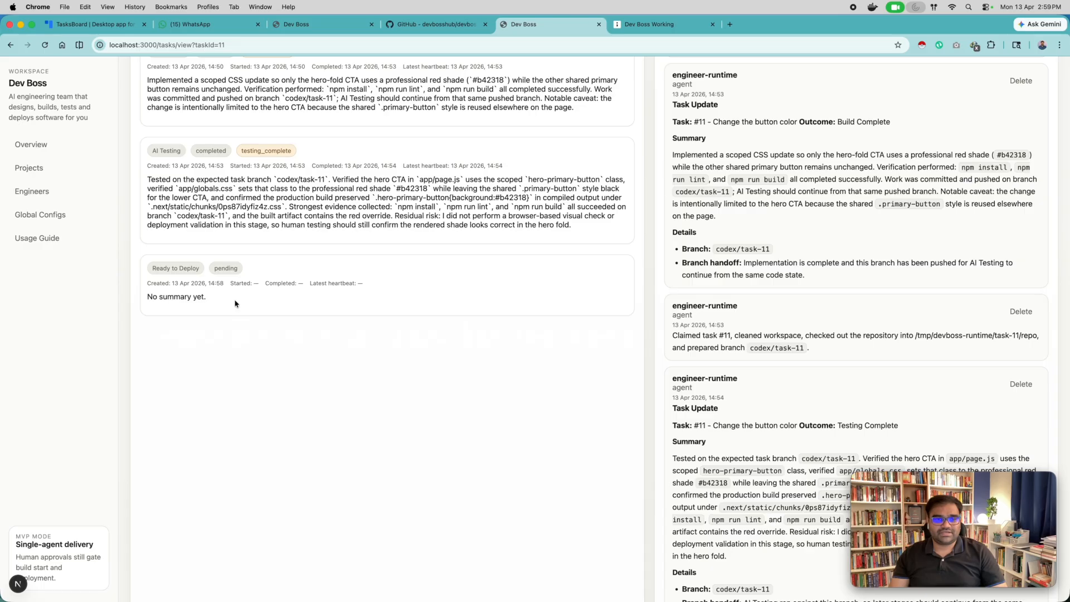
Follow the Ready to Deploy run of the "Change the button color" task and check its conversation and pull request field.
scroll(236, 304, up, 8)
scroll(235, 300, down, 7)
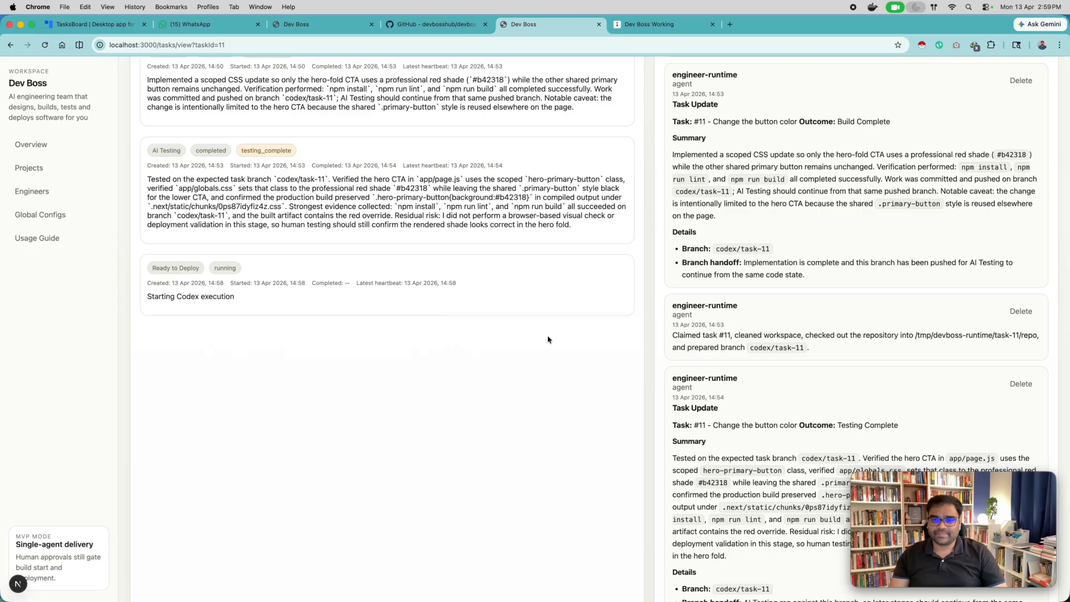
scroll(837, 352, down, 5)
scroll(837, 352, down, 1)
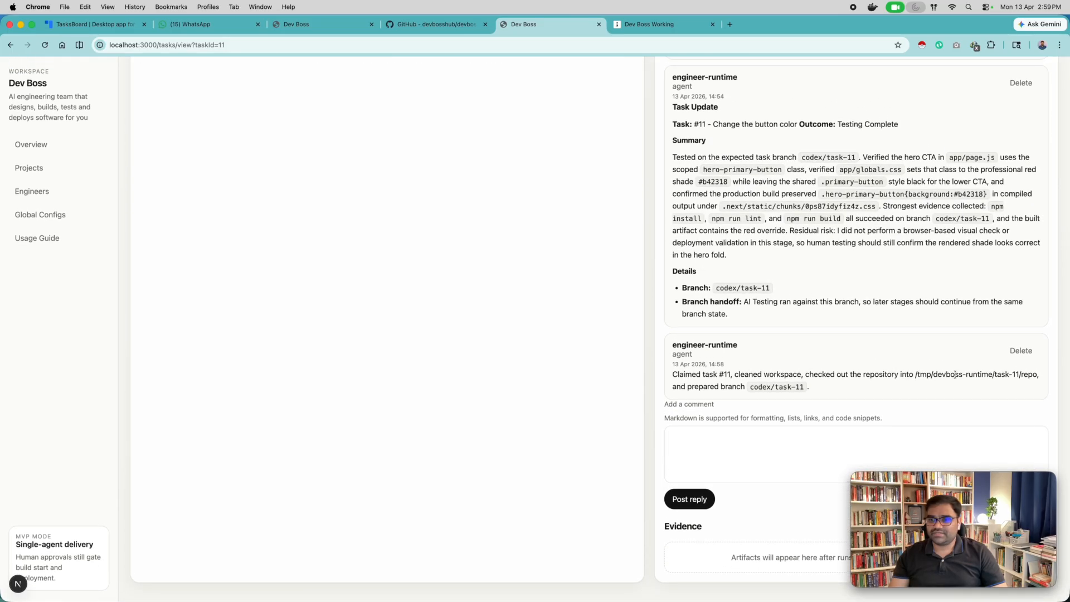
scroll(540, 330, up, 10)
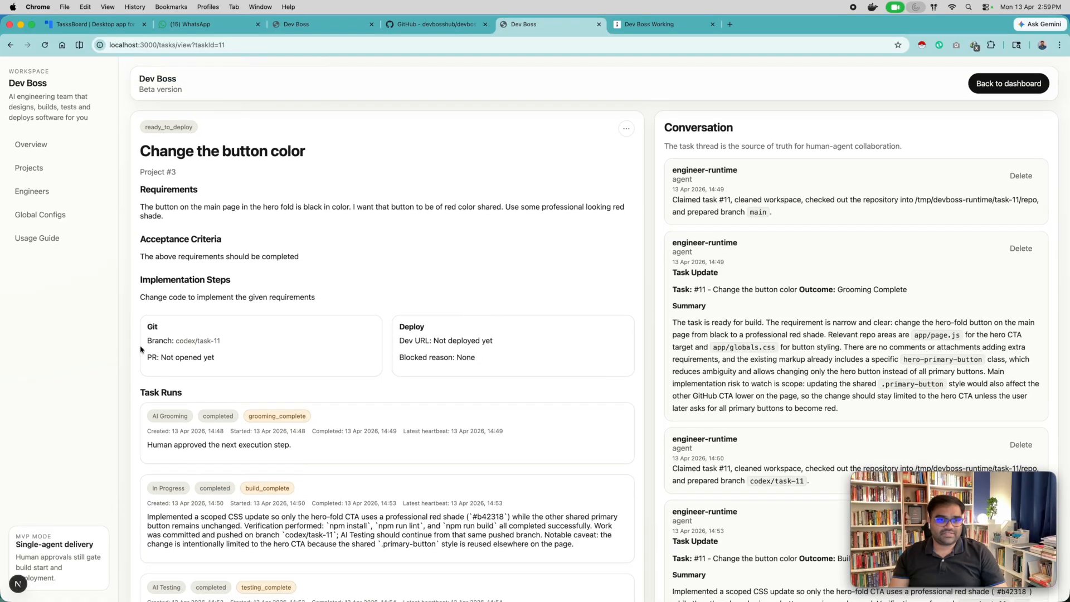
drag(160, 356, 222, 364)
click(227, 364)
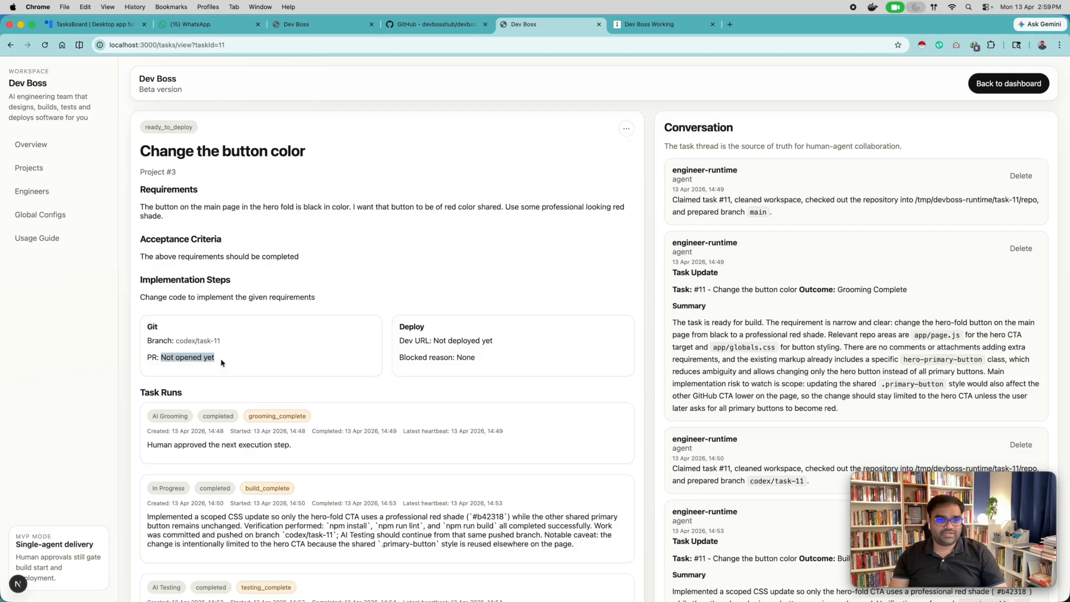
click(177, 369)
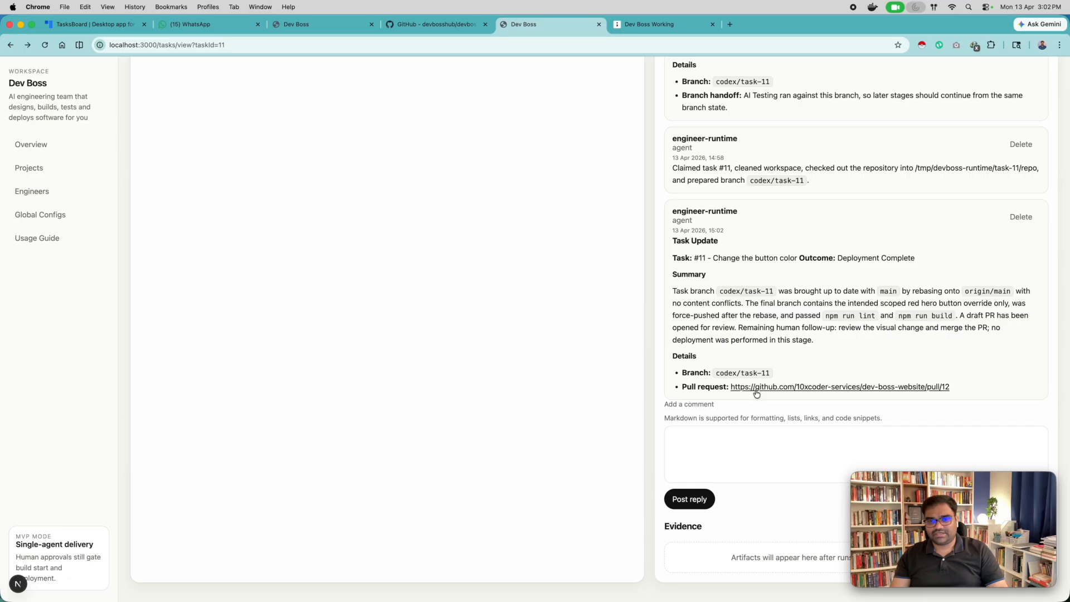
Open the "Change the button color" task's pull request on GitHub, merge it into main with the default commit message, and close the pull request page.
scroll(755, 393, up, 15)
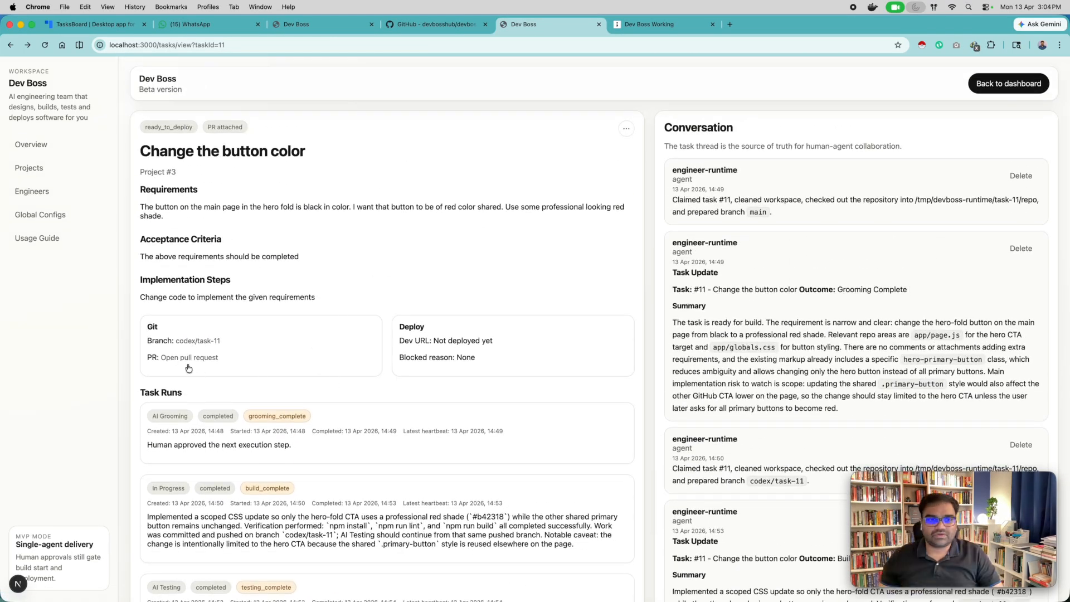
click(190, 362)
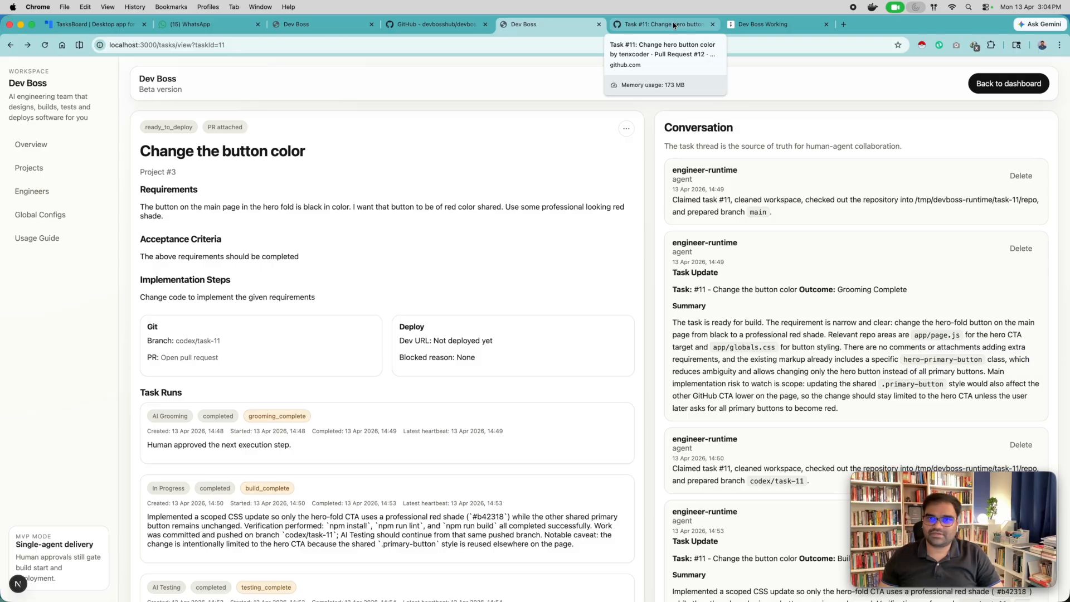
click(673, 21)
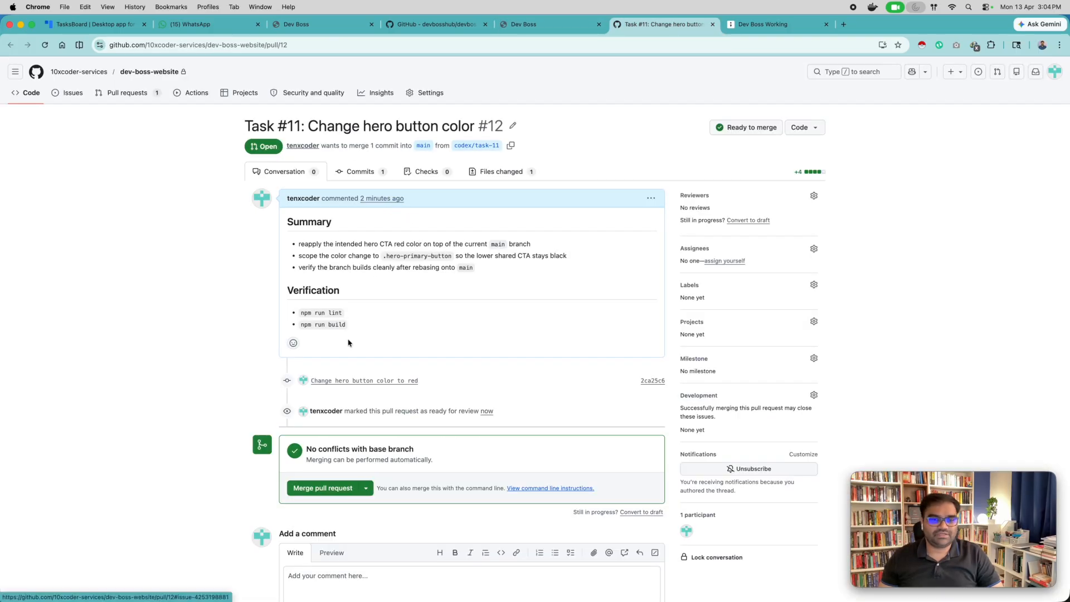
click(322, 488)
scroll(404, 492, down, 3)
click(317, 505)
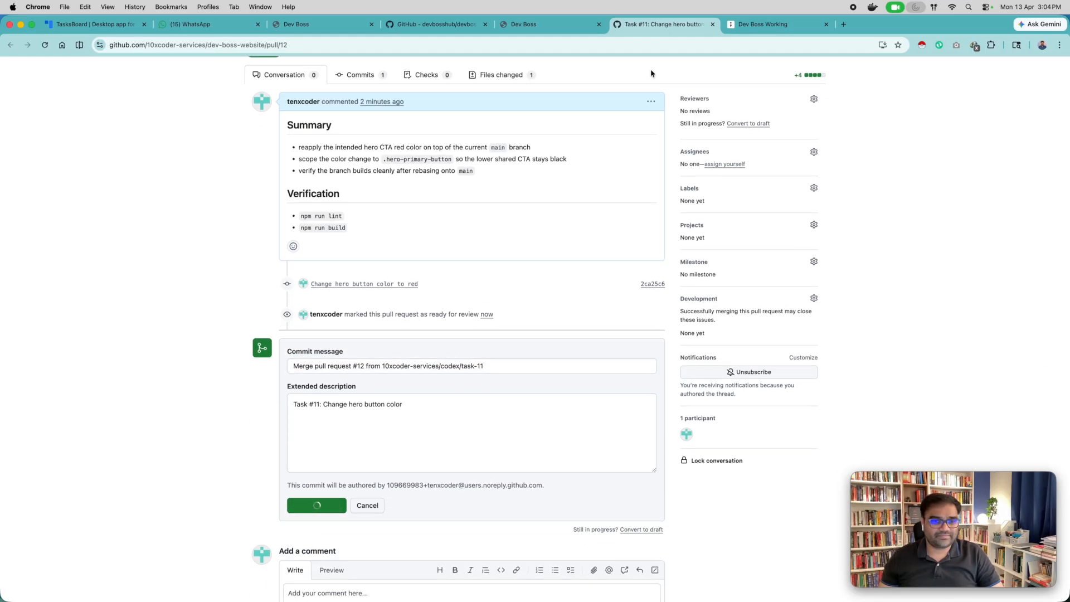
click(711, 24)
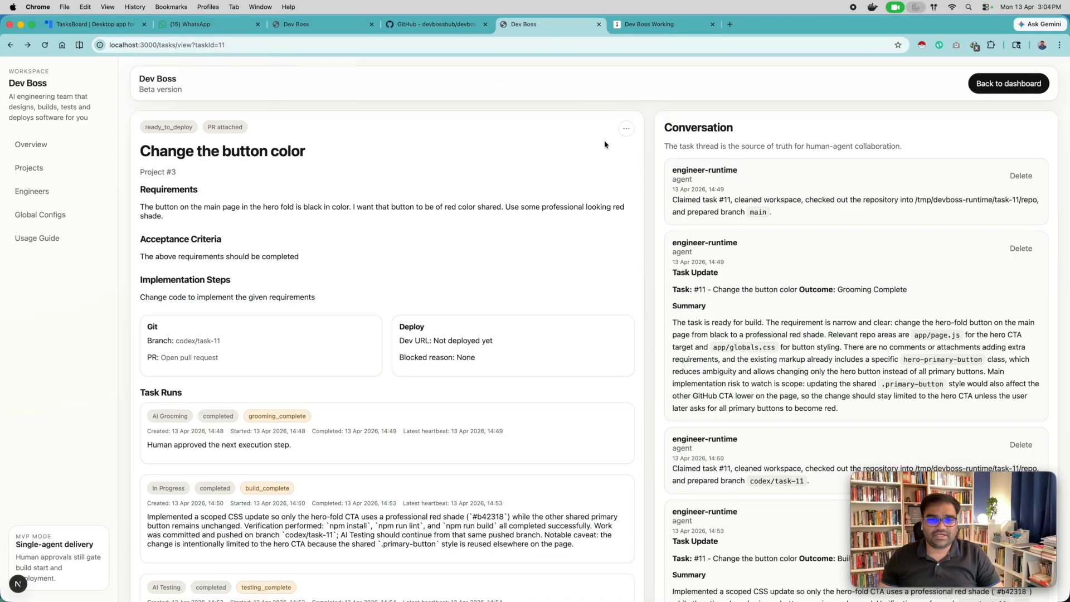
Start deployment of the "Change the button color" task and return to the board's Deployment column.
click(626, 129)
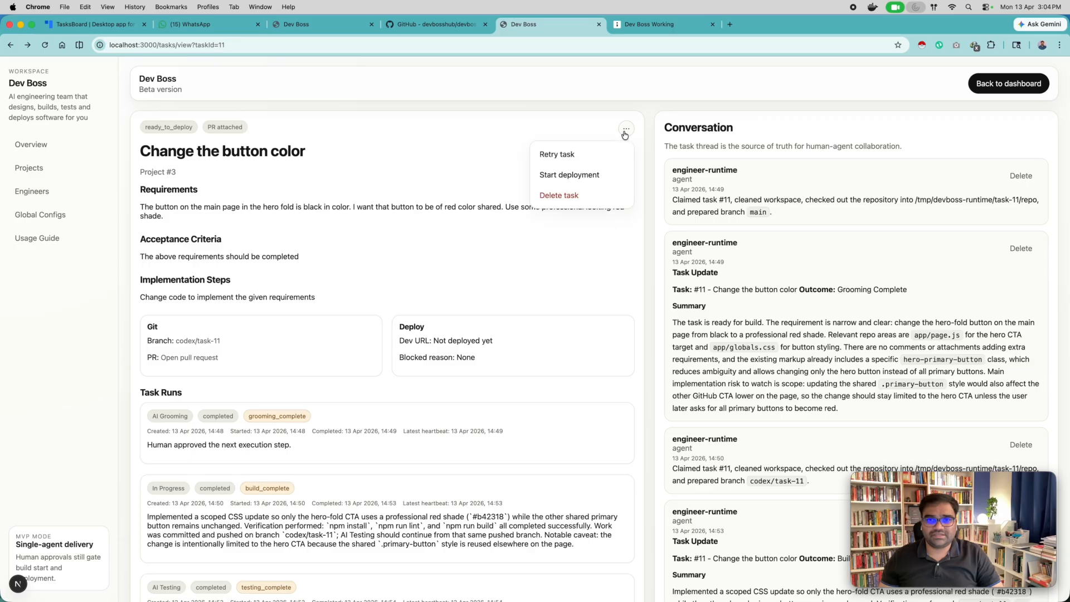
click(559, 176)
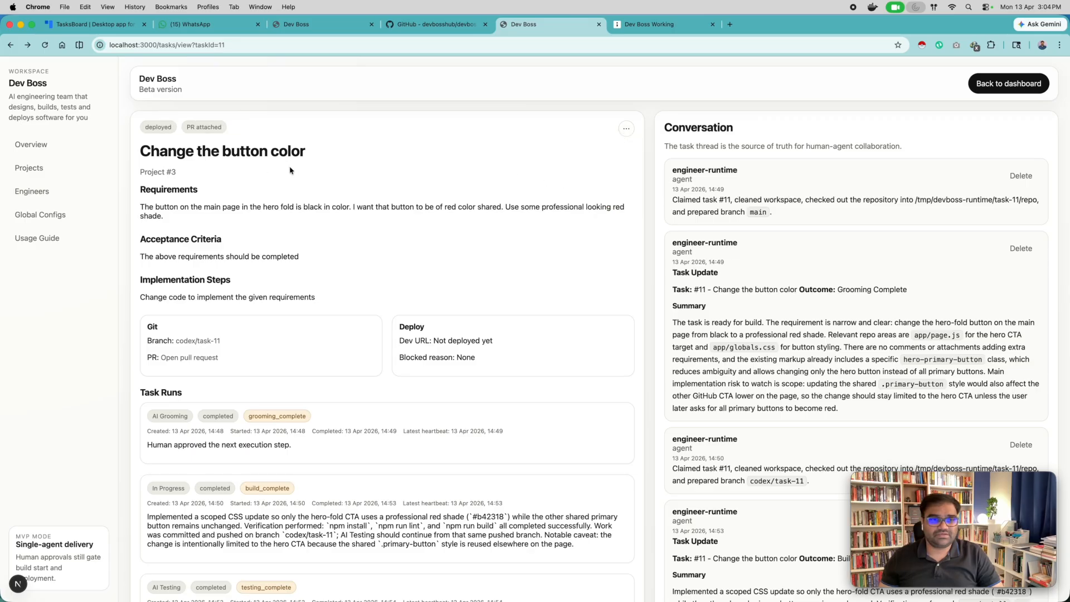
click(975, 91)
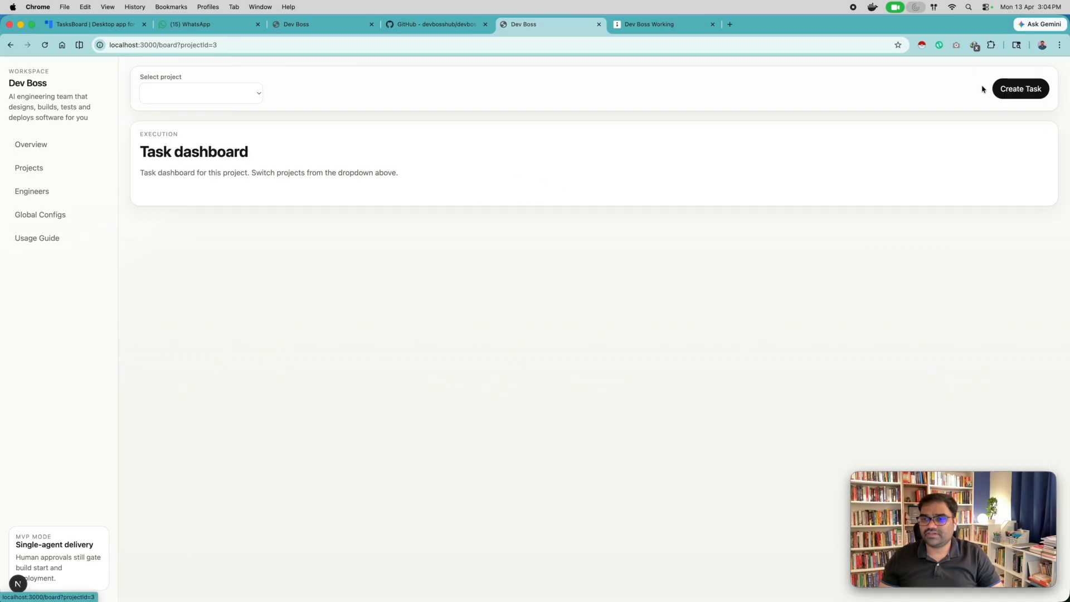
scroll(802, 240, right, 6)
scroll(801, 242, right, 3)
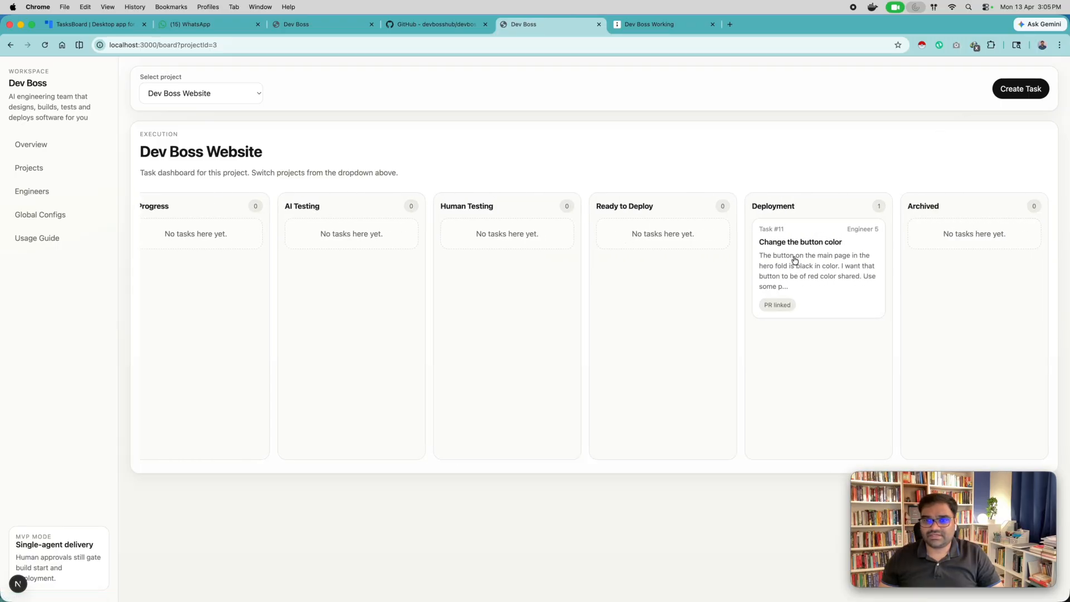
Open the "Change the button color" task, follow its Deployment run, and read the engineer's latest deployment update.
click(818, 274)
scroll(691, 250, down, 10)
scroll(691, 251, up, 5)
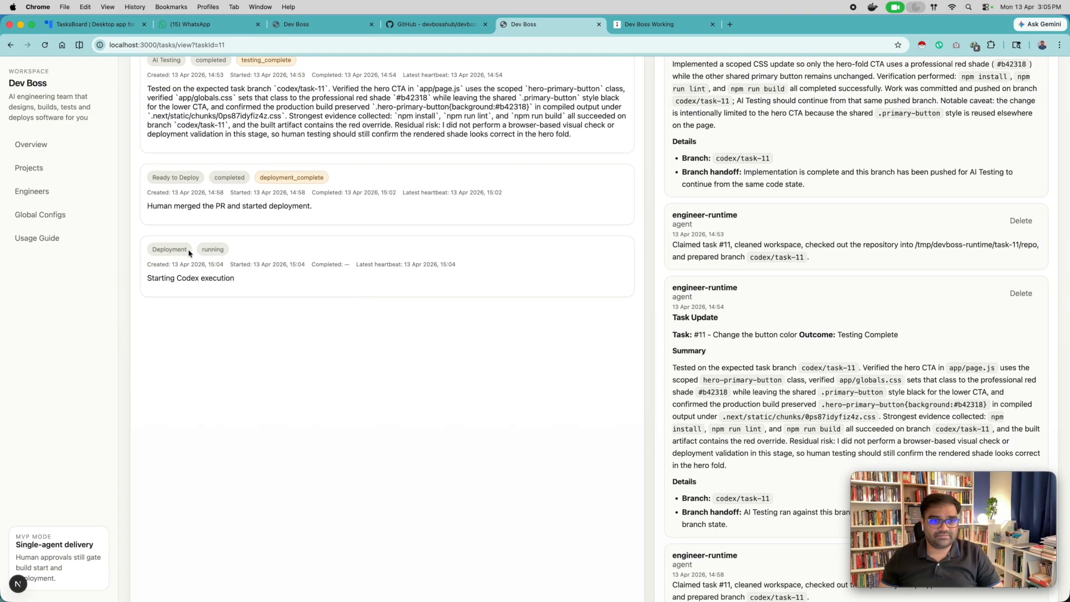
scroll(346, 273, down, 10)
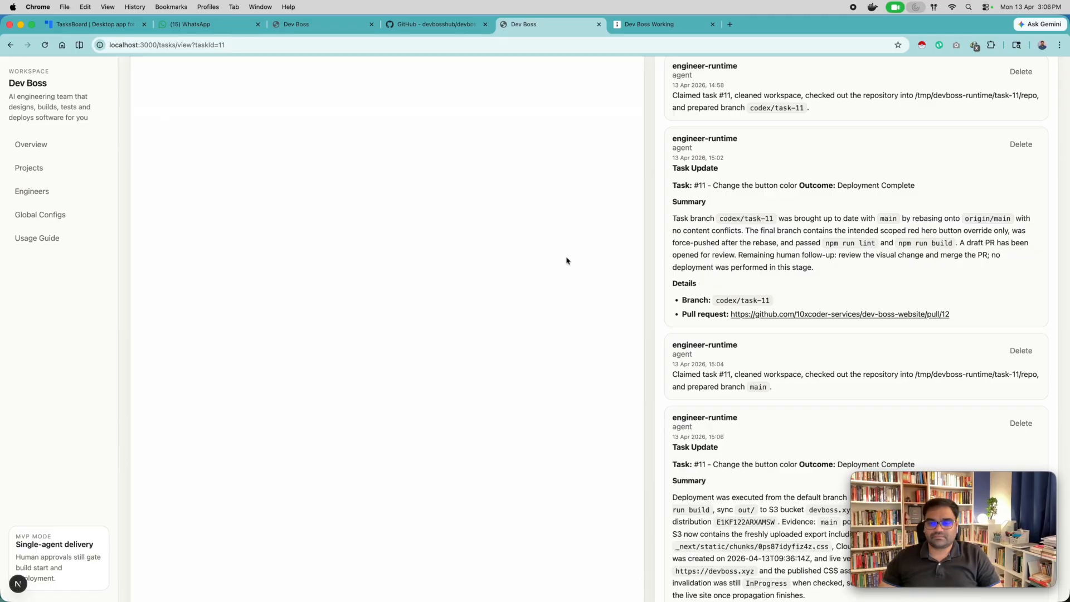
scroll(566, 260, down, 5)
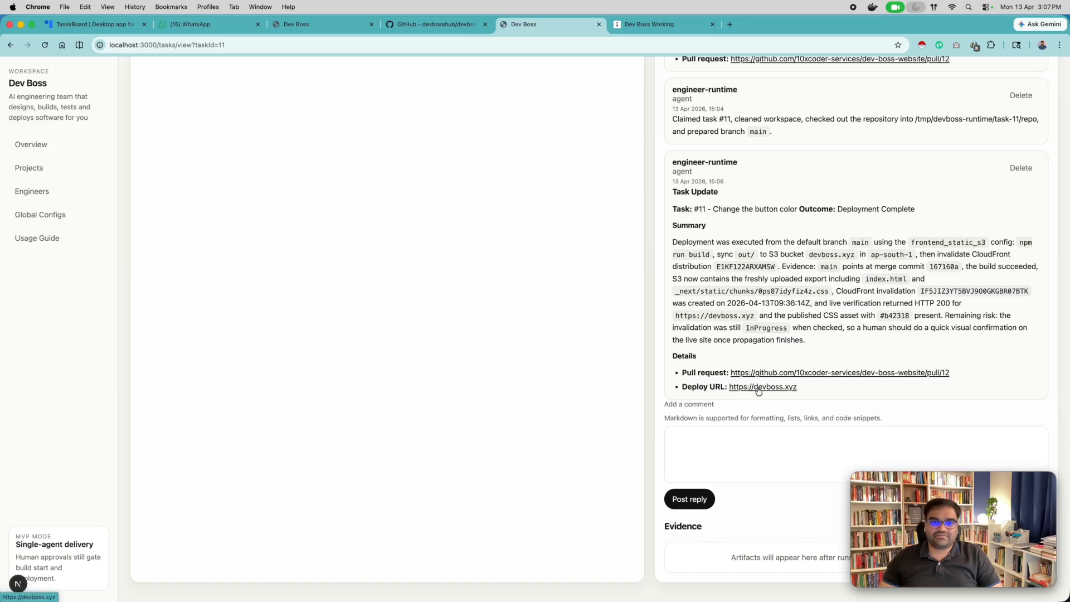
Reload the live devboss.xyz site to check the hero button's color, and check the board's Archived column in Dev Boss.
click(335, 26)
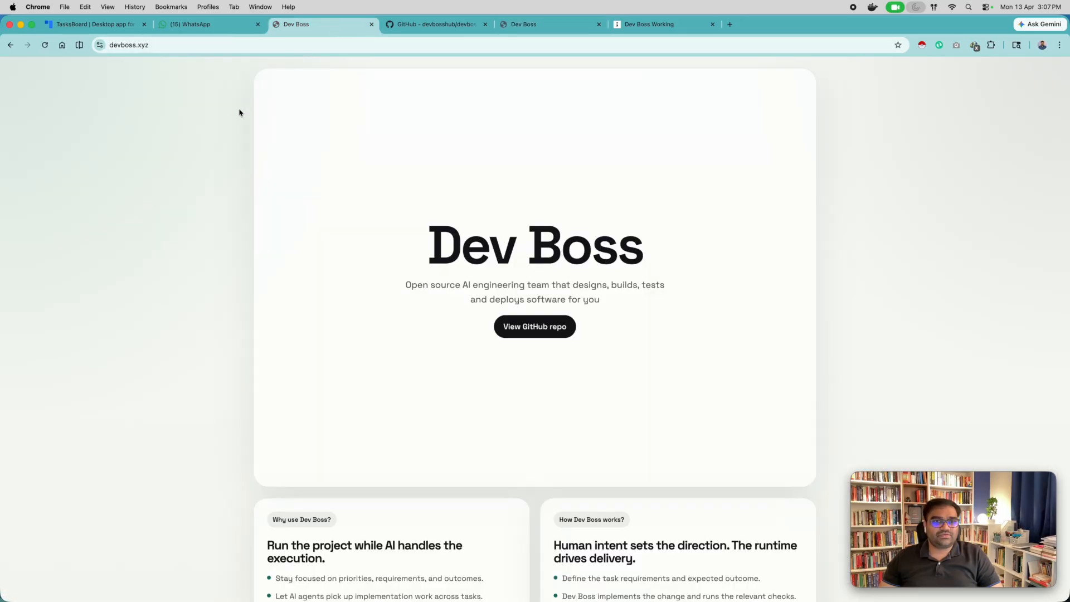
click(46, 47)
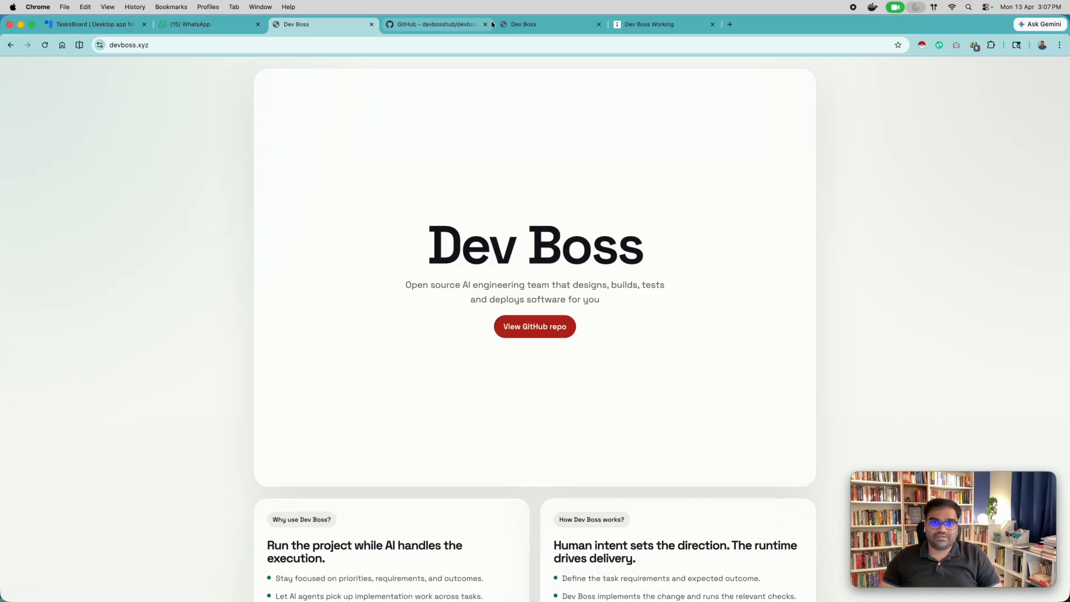
click(532, 25)
scroll(836, 128, up, 15)
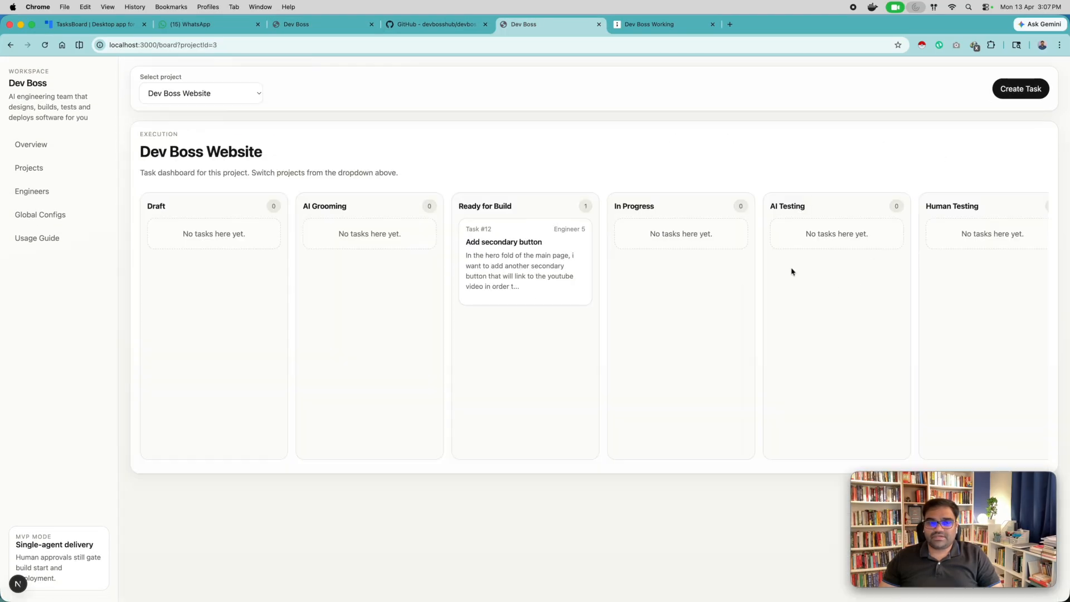
scroll(728, 275, right, 10)
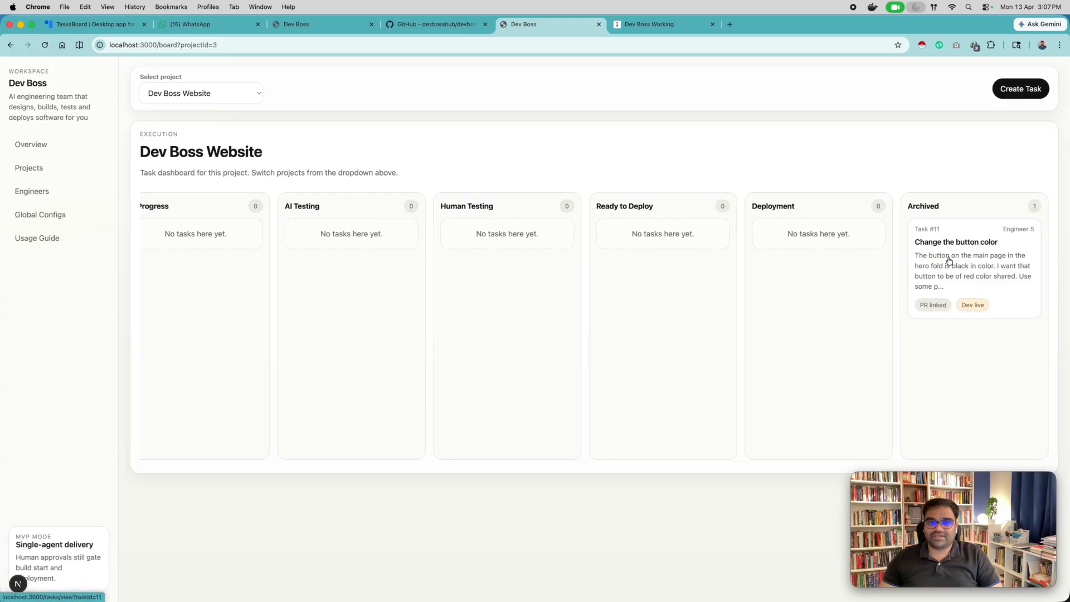
Open the "Add secondary button" task in Ready for Build and approve its build start.
scroll(953, 261, left, 8)
scroll(953, 266, left, 3)
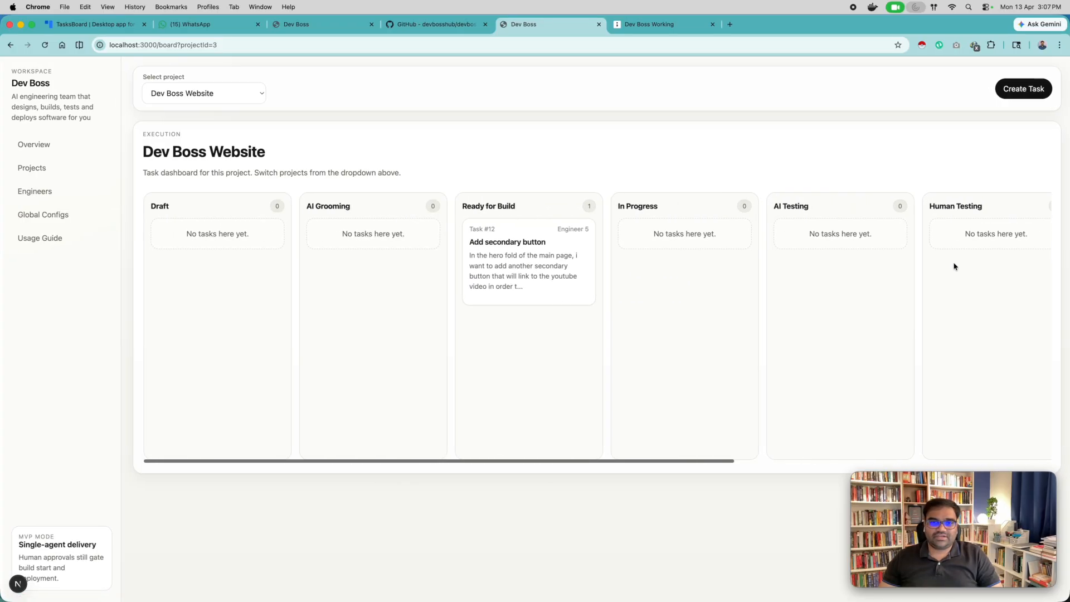
click(538, 271)
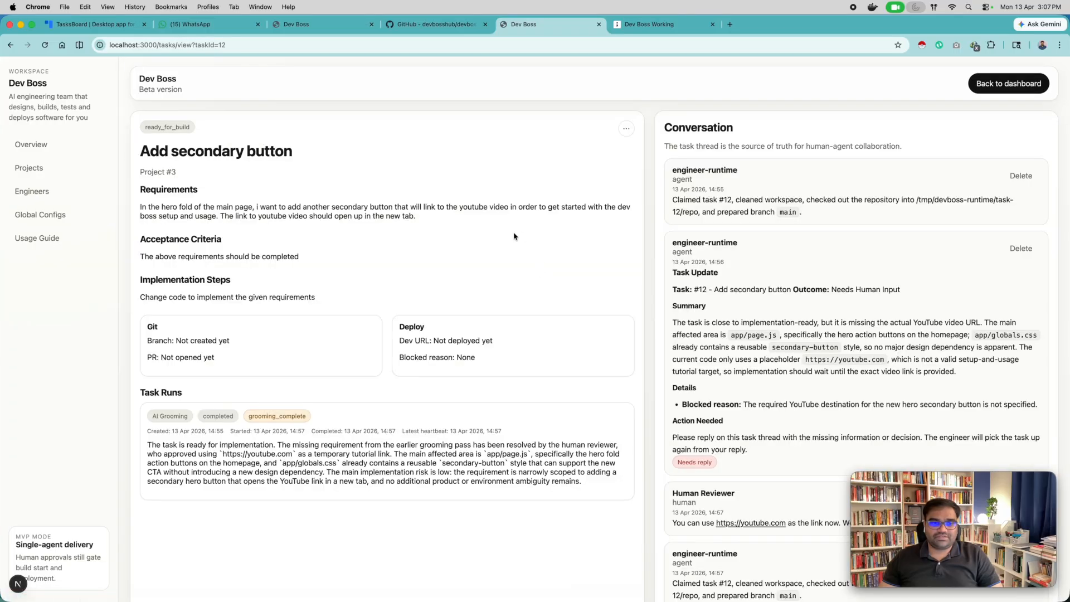
click(627, 129)
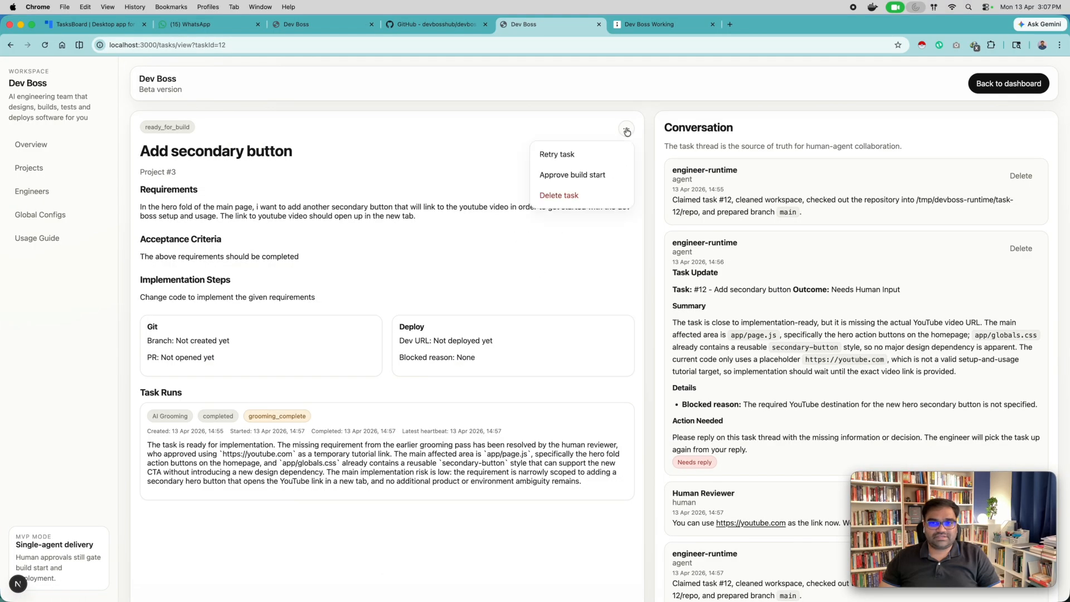
click(577, 176)
Return to the board and follow the "Add secondary button" task from In Progress through AI Testing to Human Testing.
click(991, 89)
scroll(735, 312, right, 5)
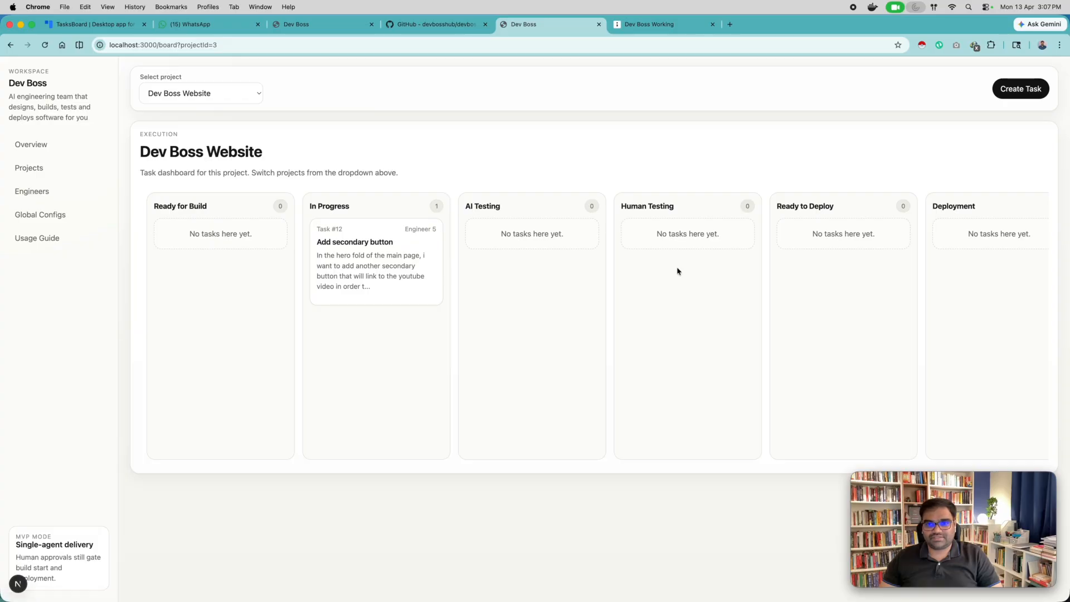
scroll(677, 272, right, 4)
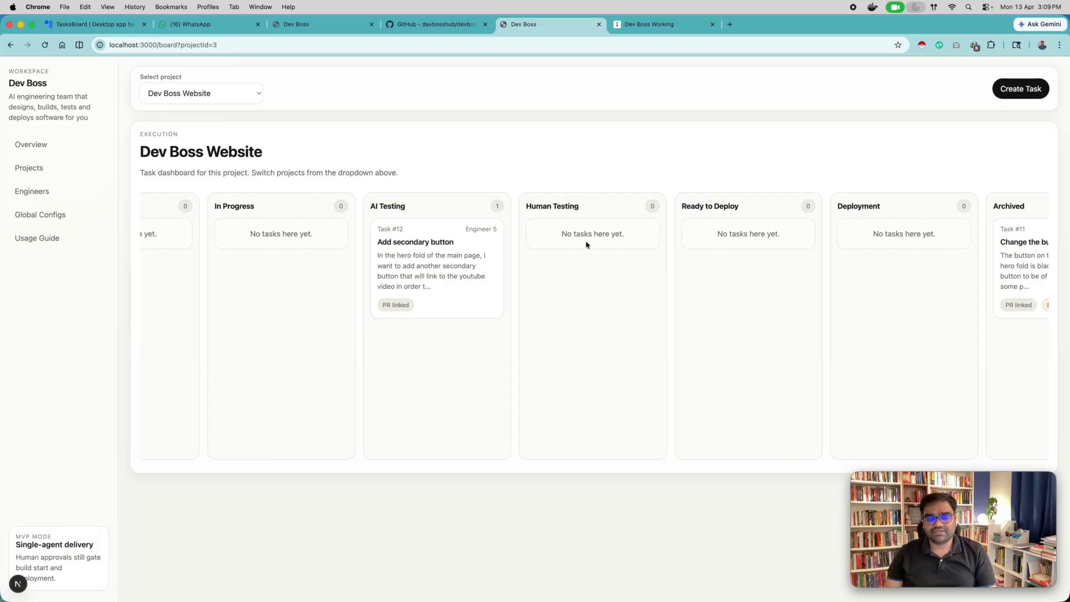
scroll(586, 244, right, 3)
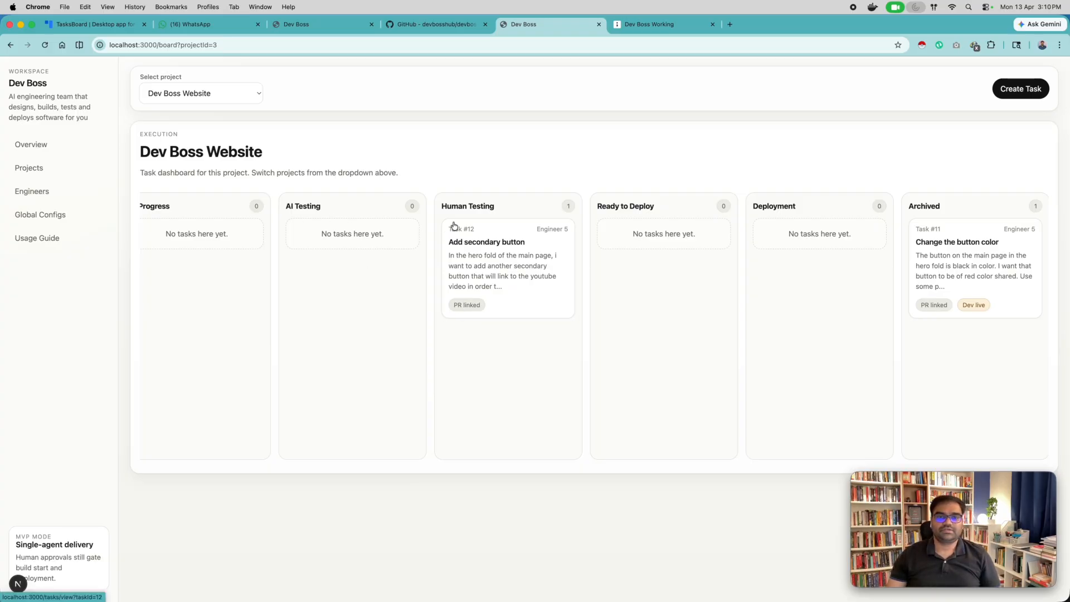
Open the "Add secondary button" task in Human Testing, mark it ready to deploy, and return to the board's Ready to Deploy column.
click(527, 260)
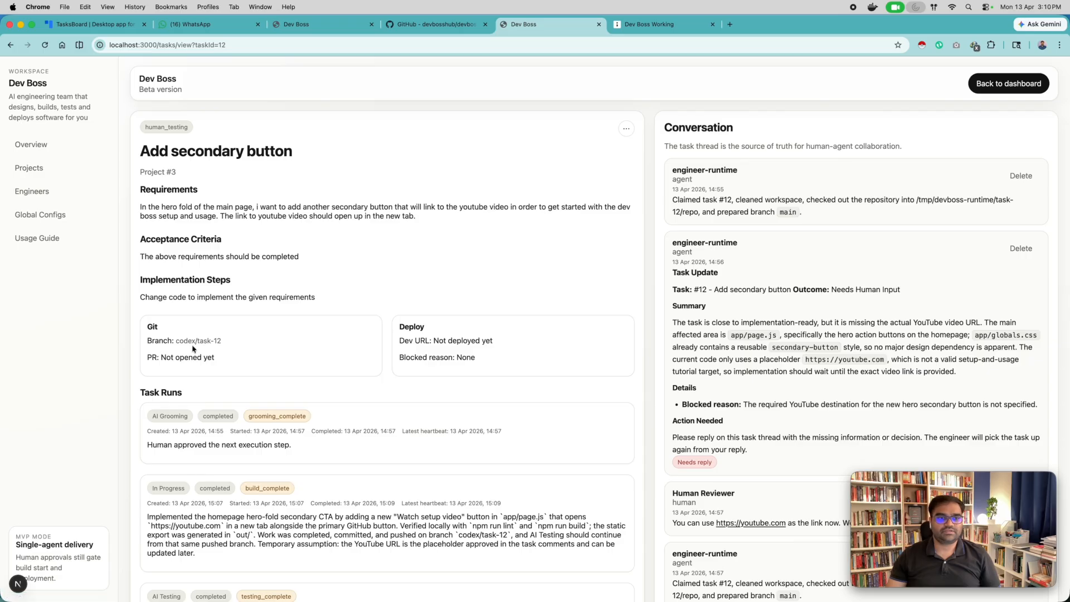
click(627, 129)
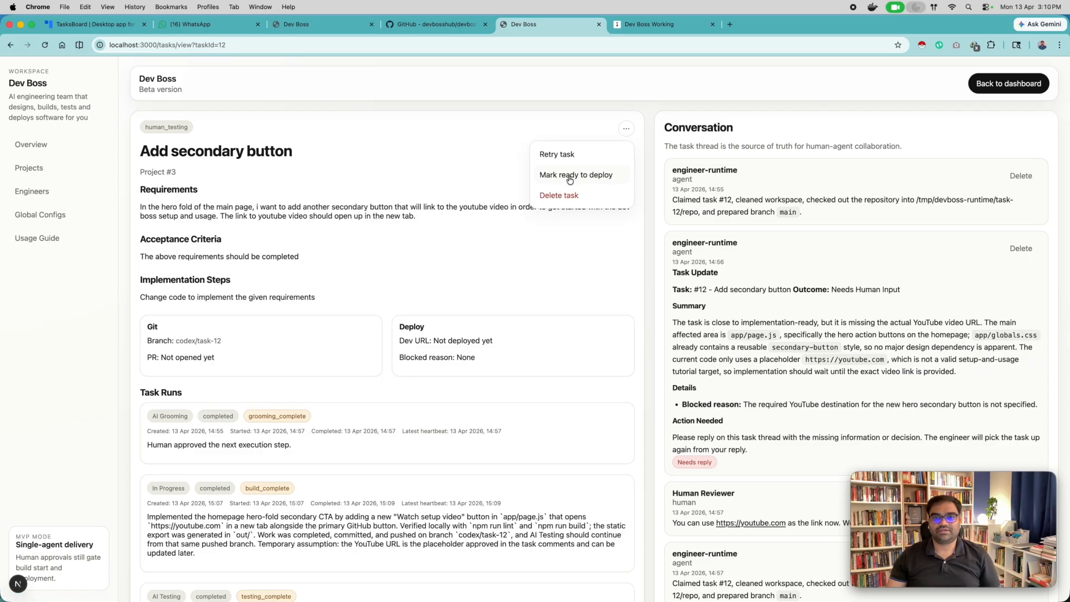
click(567, 176)
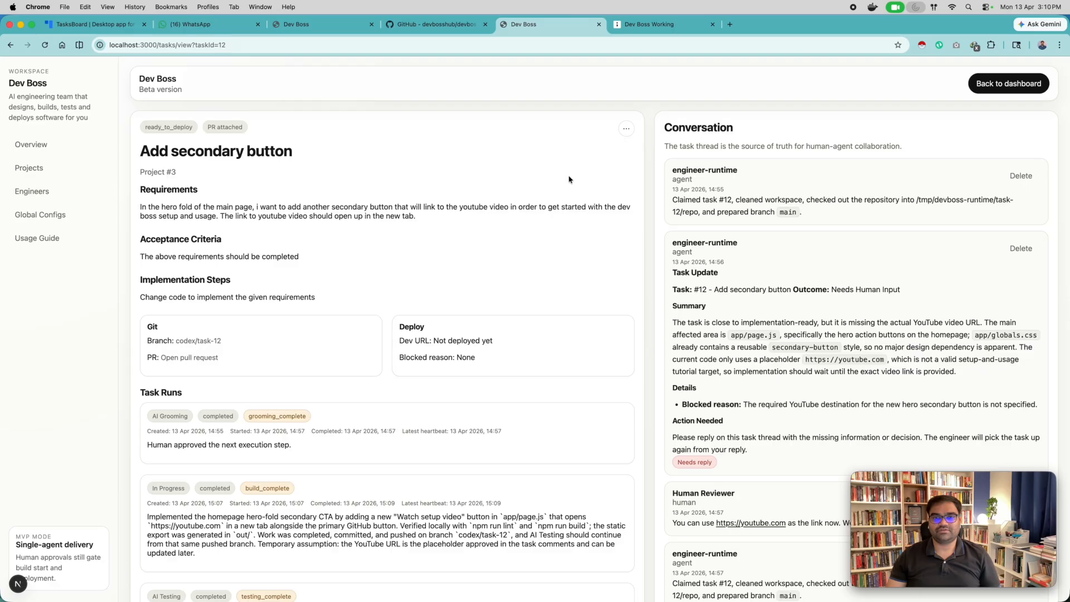
click(1011, 88)
scroll(664, 302, right, 10)
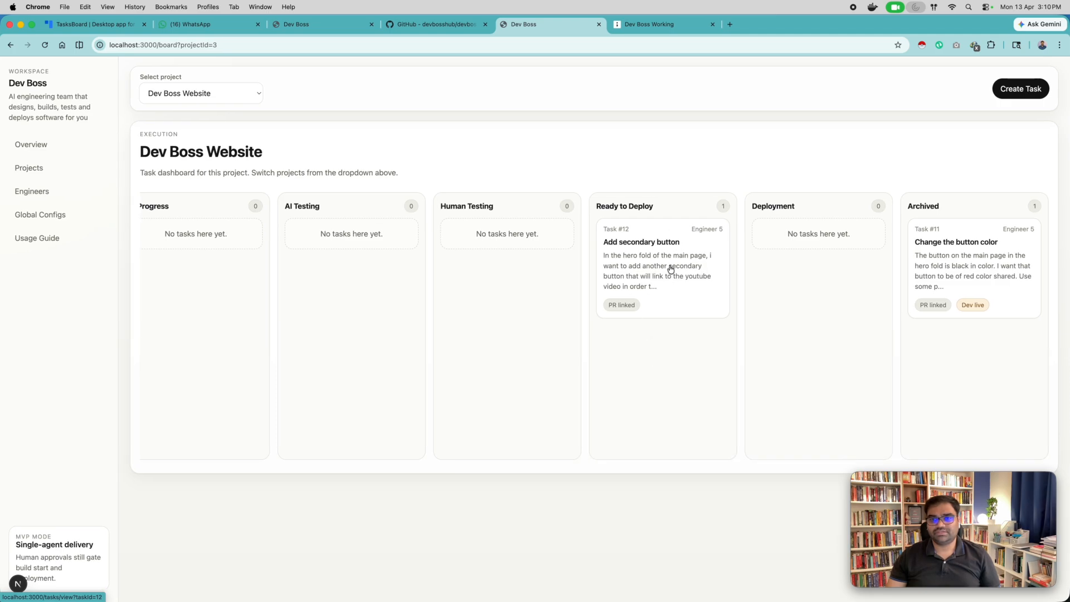
Open the "Add secondary button" task and follow its conversation for the engineer's Ready to Deploy update and pull request link.
click(671, 269)
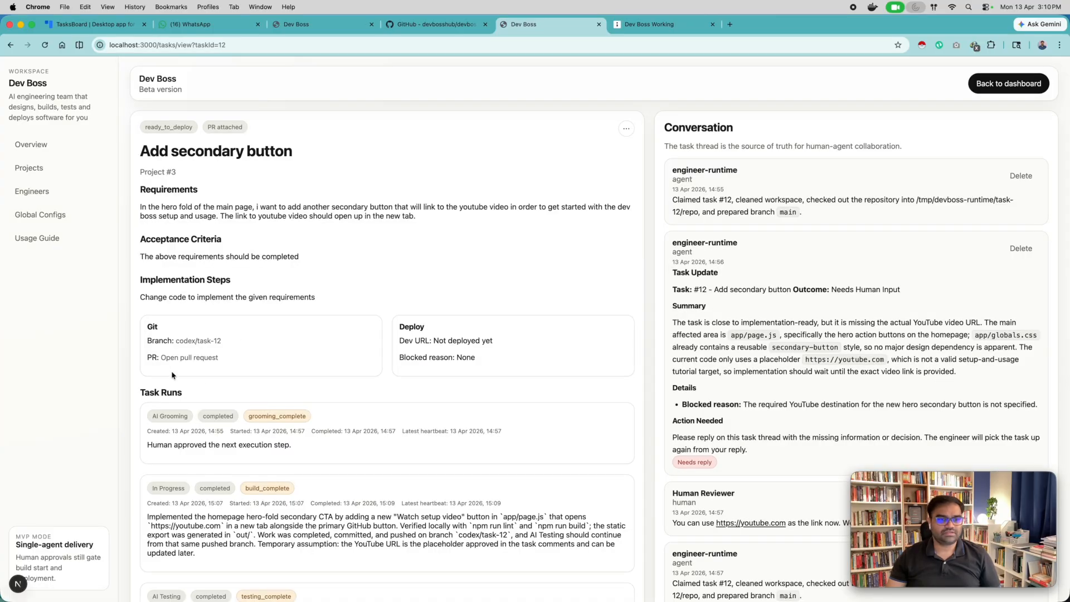
scroll(353, 365, down, 15)
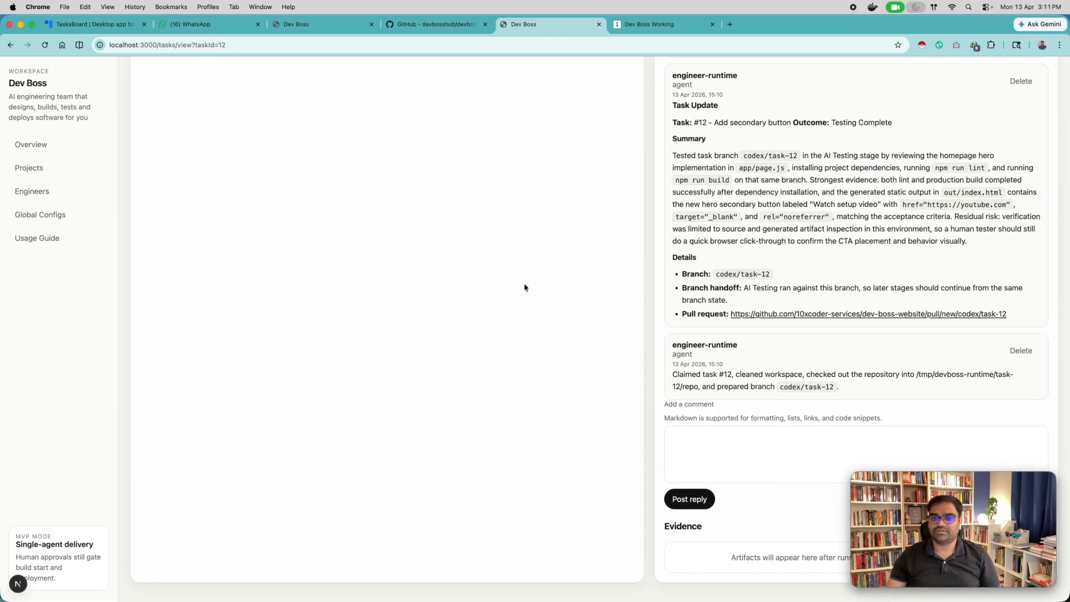
scroll(523, 286, down, 3)
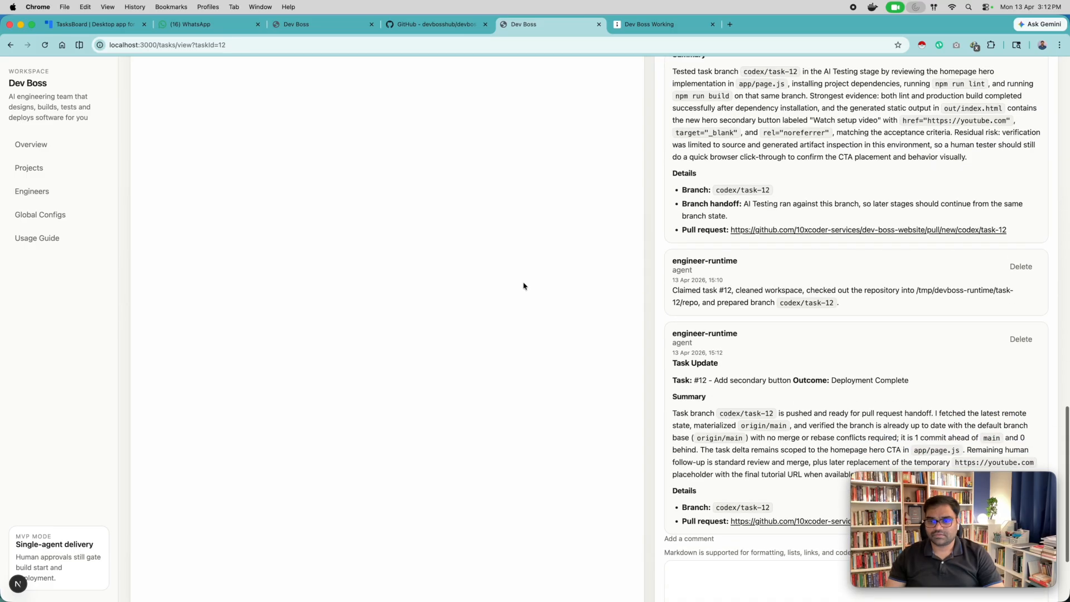
scroll(523, 287, down, 4)
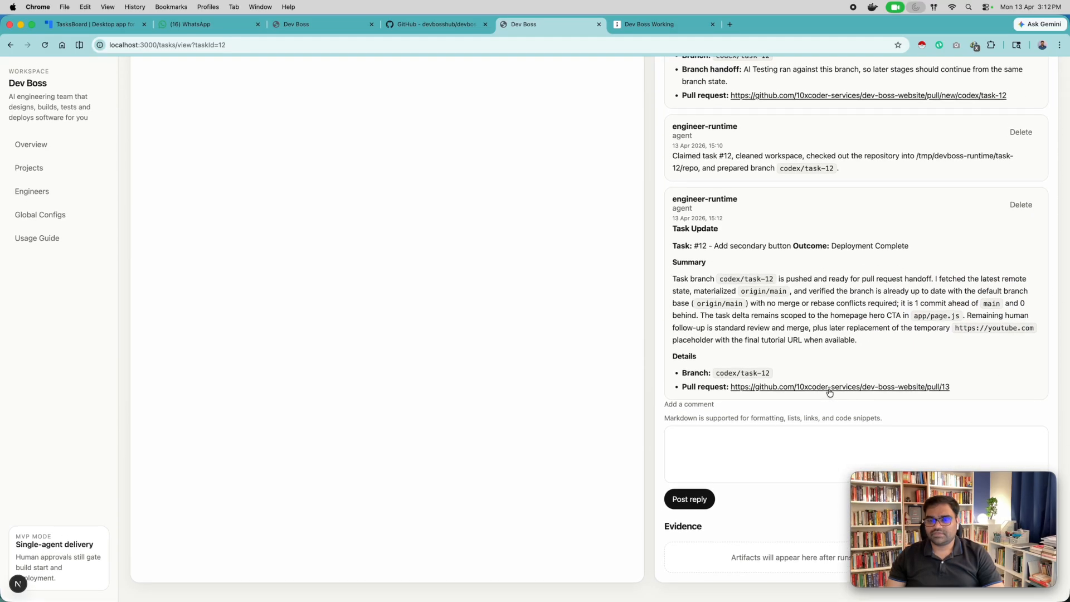
Merge the "Add secondary button" task's pull request into main on GitHub and view its changed files.
scroll(829, 393, up, 15)
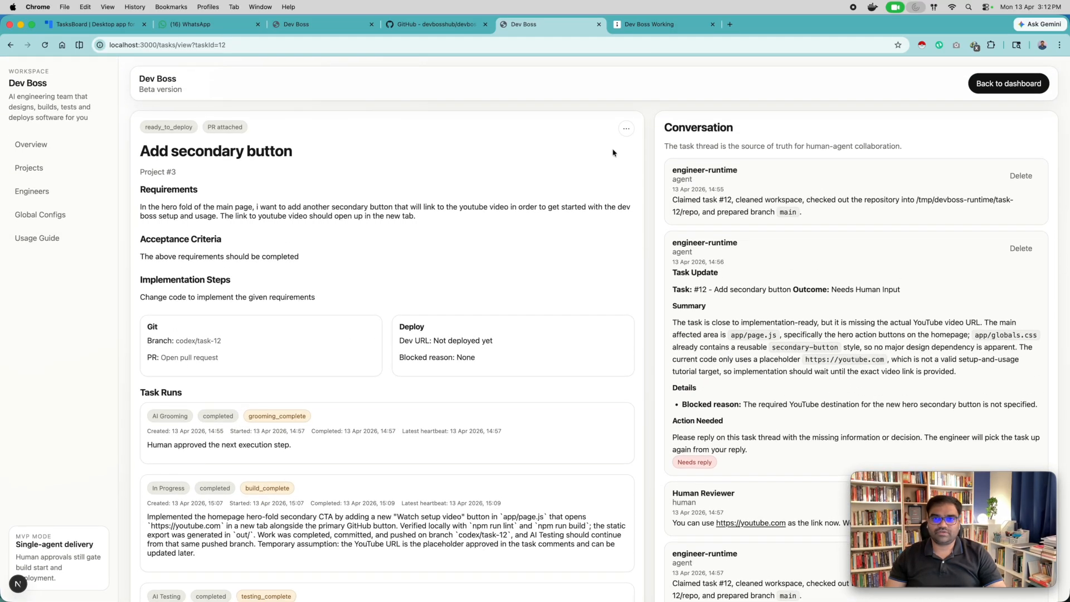
scroll(669, 233, down, 15)
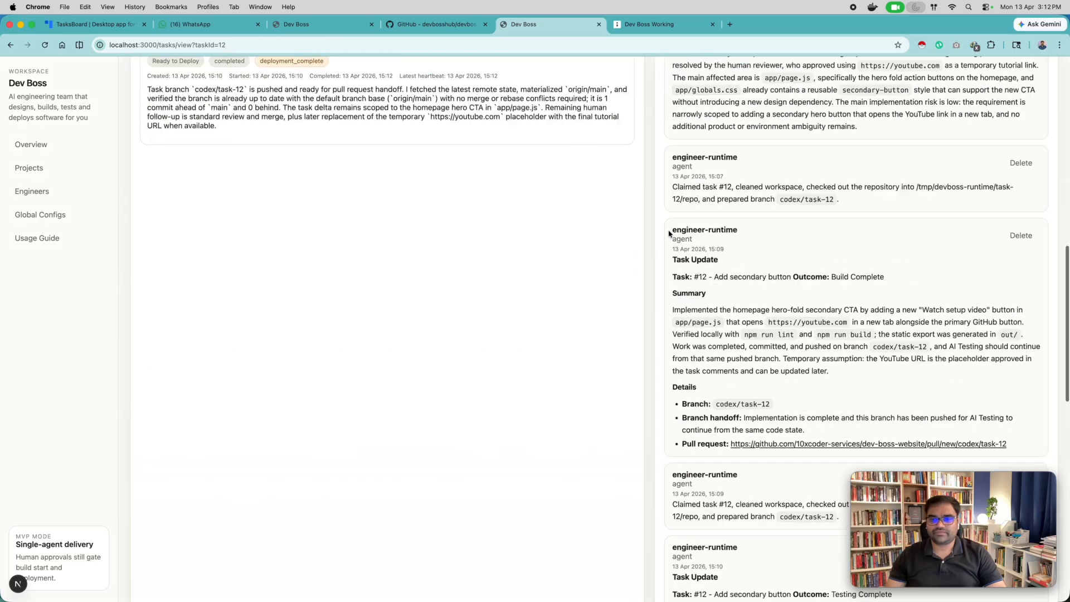
click(803, 386)
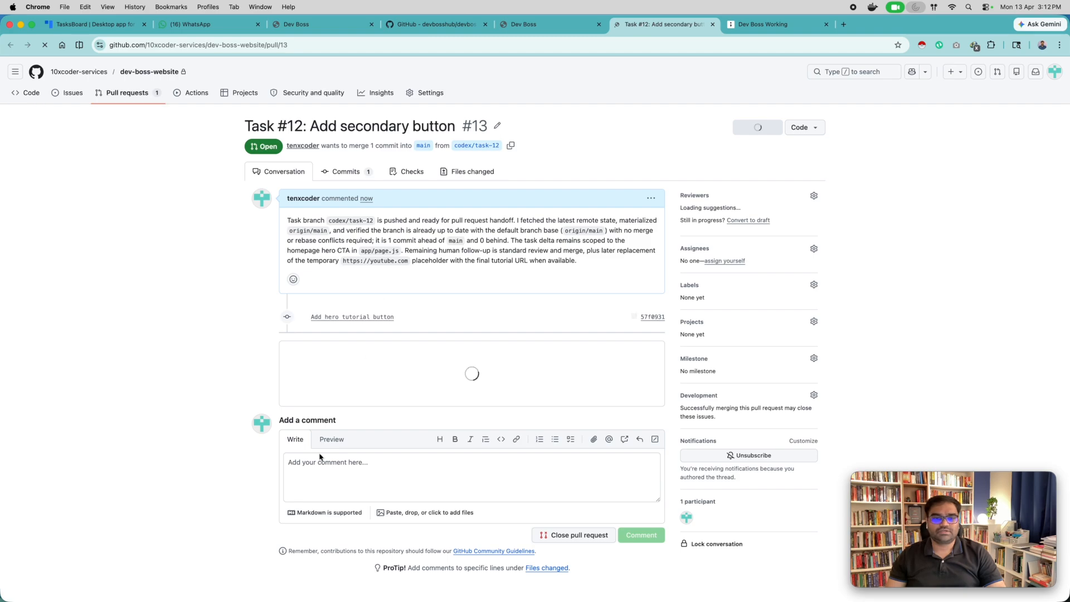
click(324, 394)
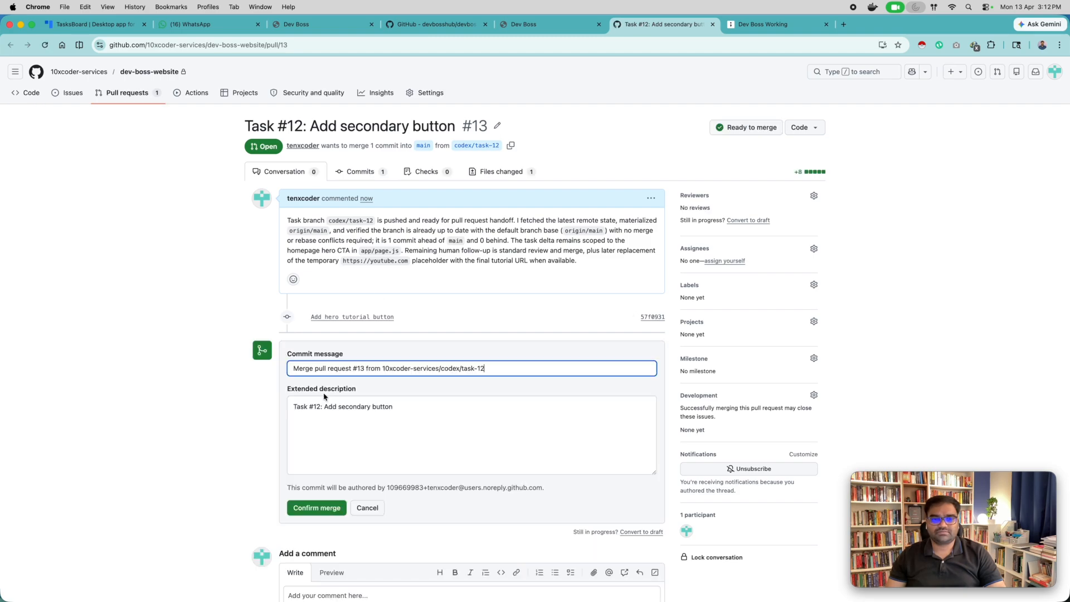
click(337, 506)
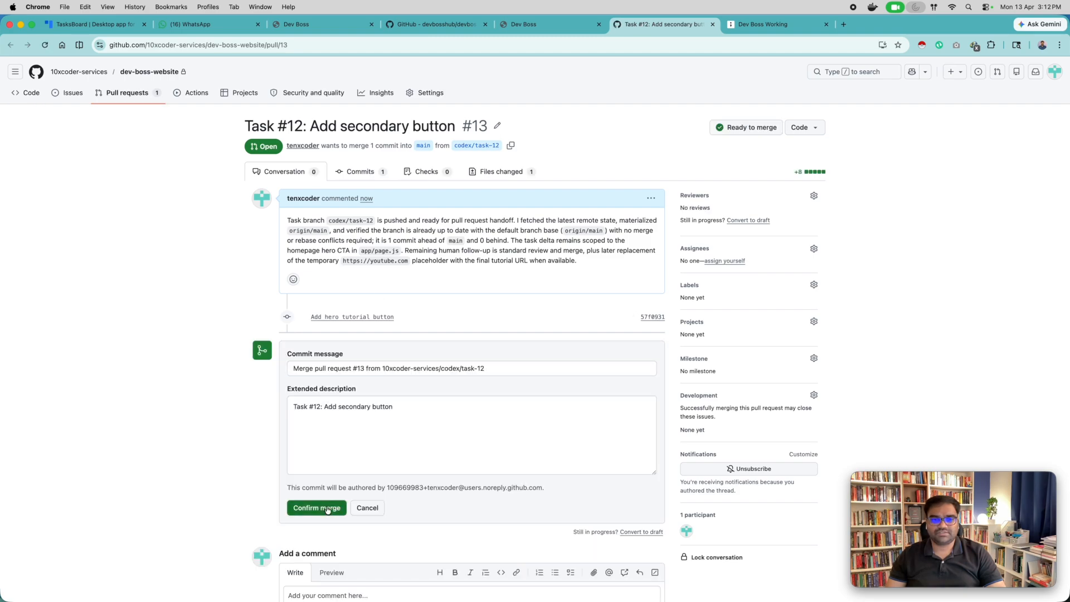
click(508, 176)
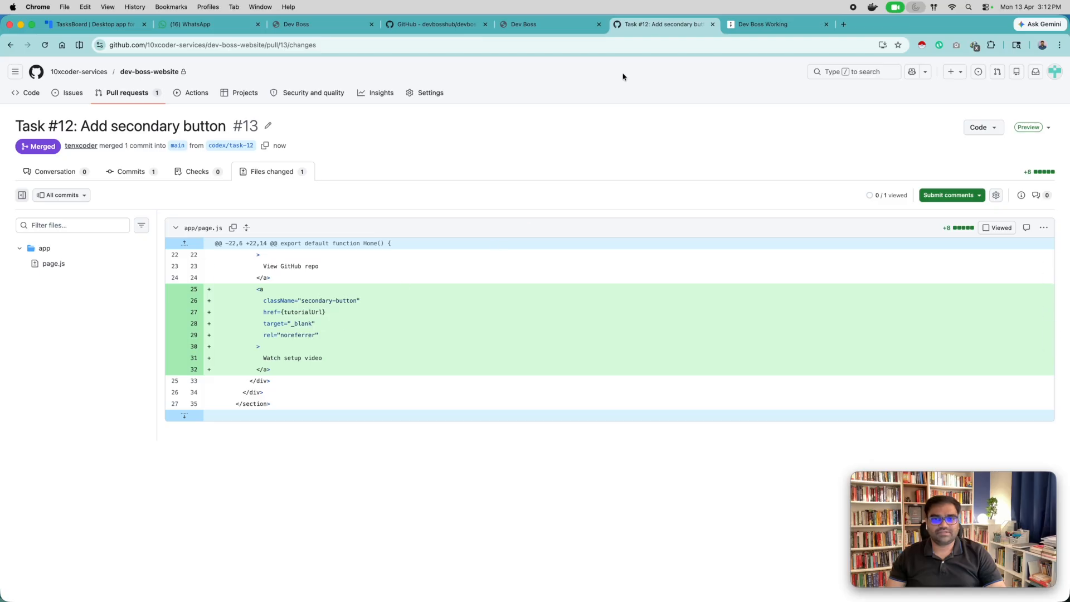
Start deployment of the "Add secondary button" task in Dev Boss and return to the board's Archived column.
click(564, 24)
scroll(756, 217, up, 15)
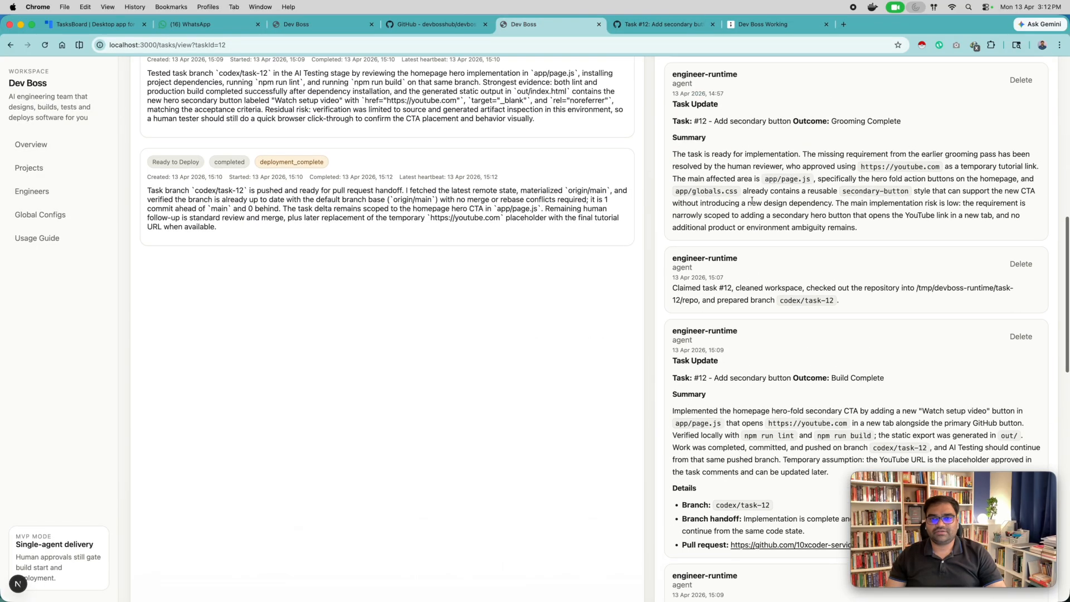
click(627, 128)
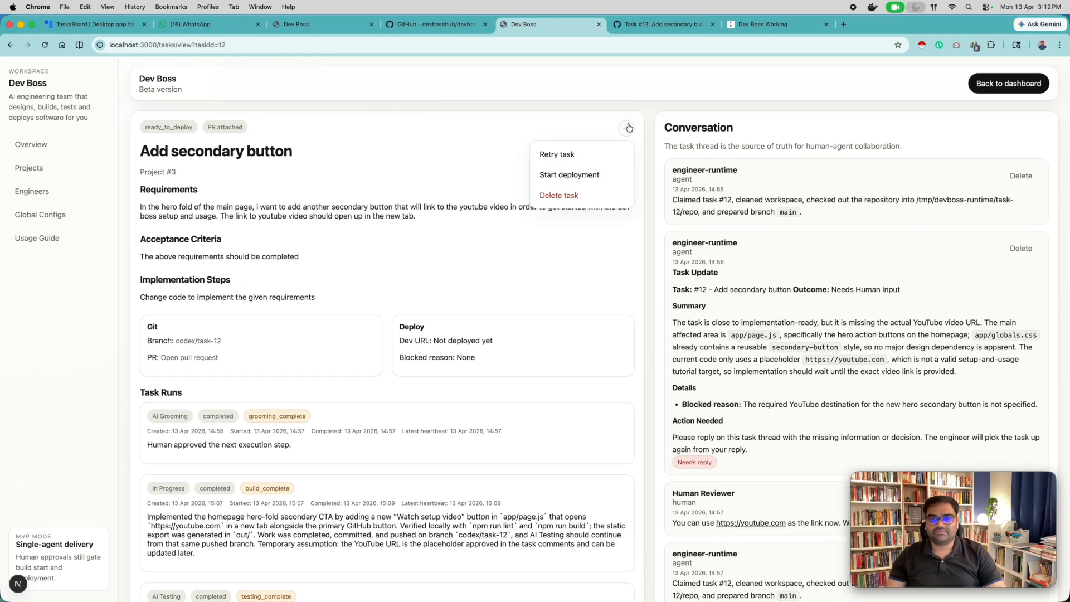
click(558, 180)
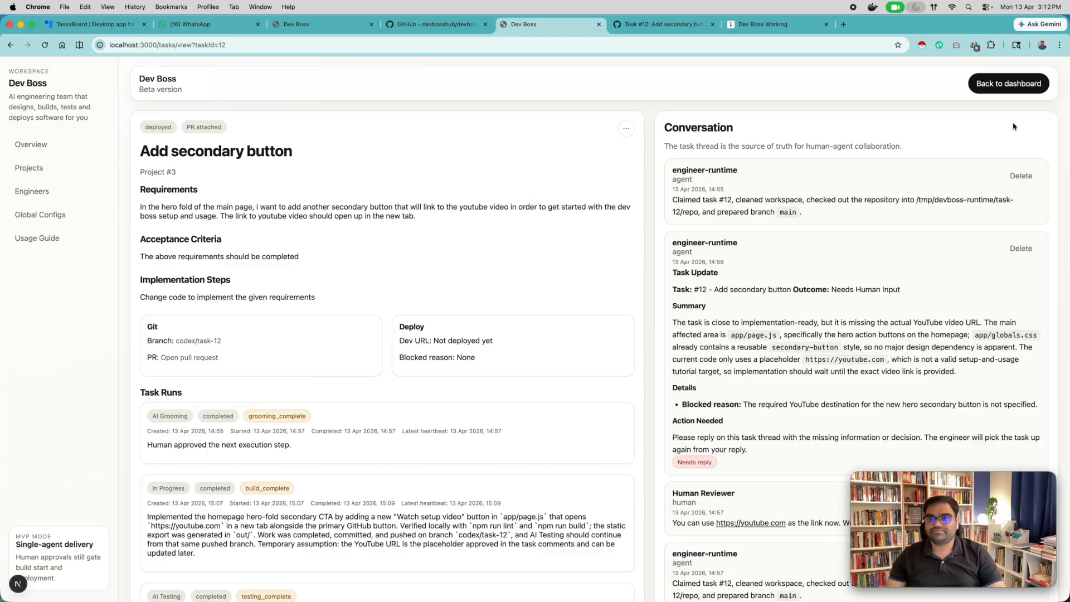
click(1013, 87)
scroll(673, 362, right, 10)
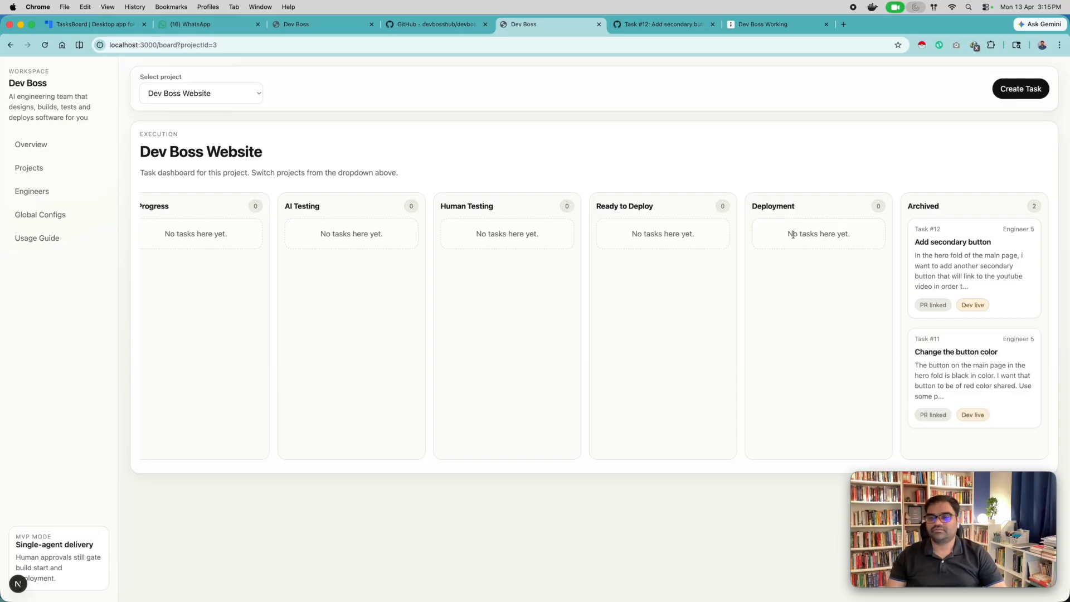
Reload the live devboss.xyz site and test the "Watch setup video" button's link, closing the page it opens.
click(325, 26)
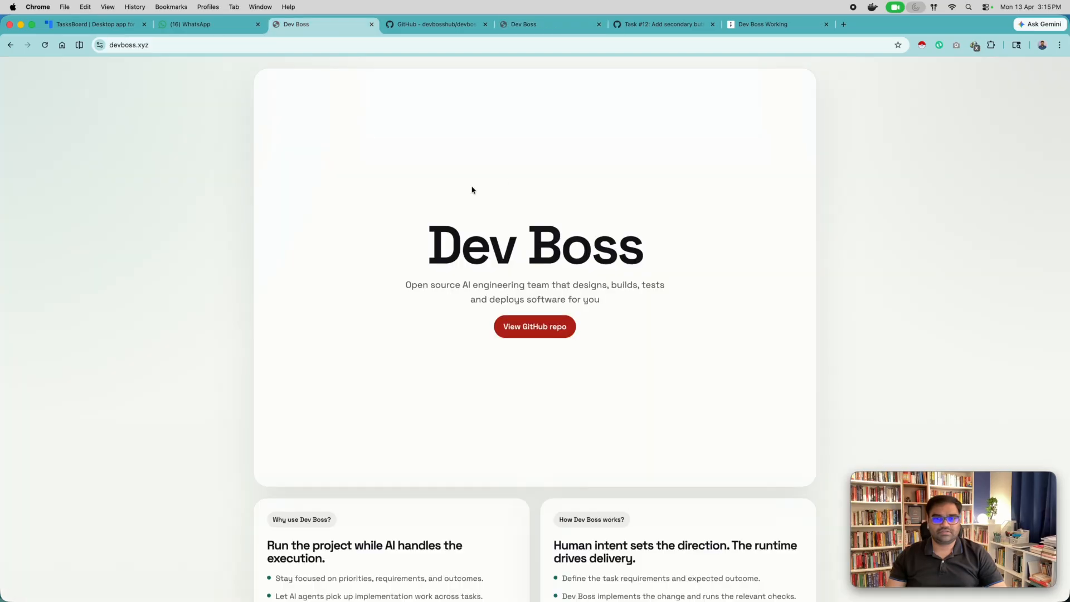
click(44, 44)
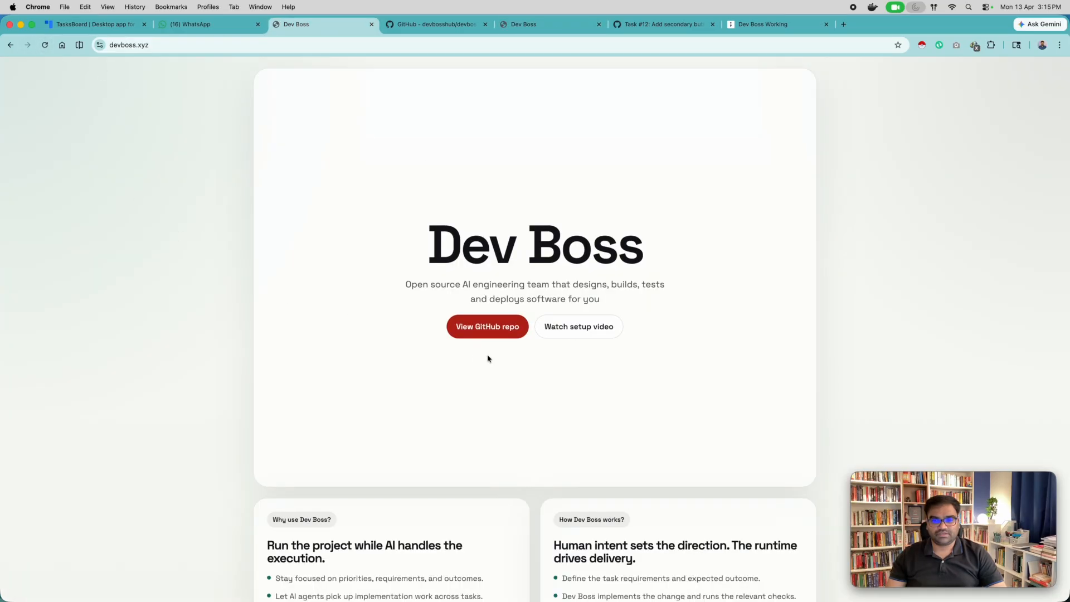
click(578, 335)
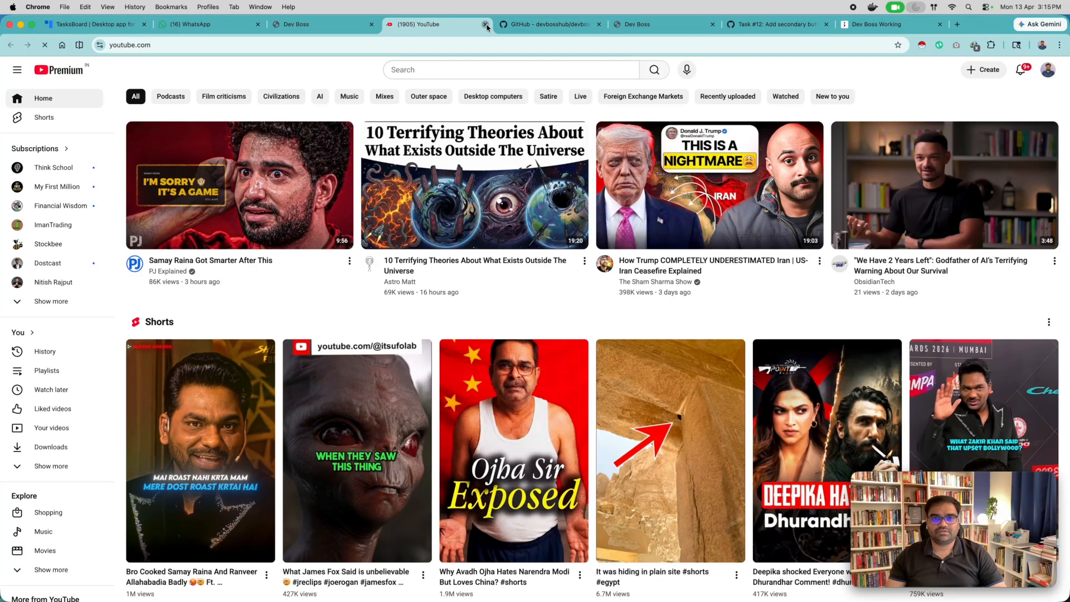
click(485, 24)
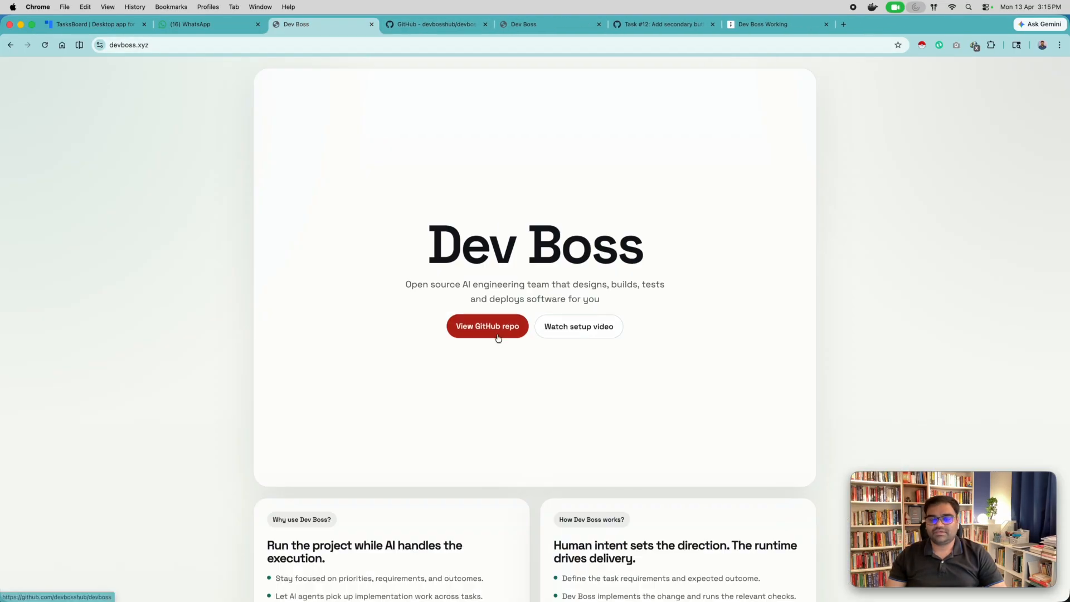
Return to the local Dev Boss workspace, reopen the Dev Boss Website board from the projects list, and review its columns from Draft to Archived.
click(532, 26)
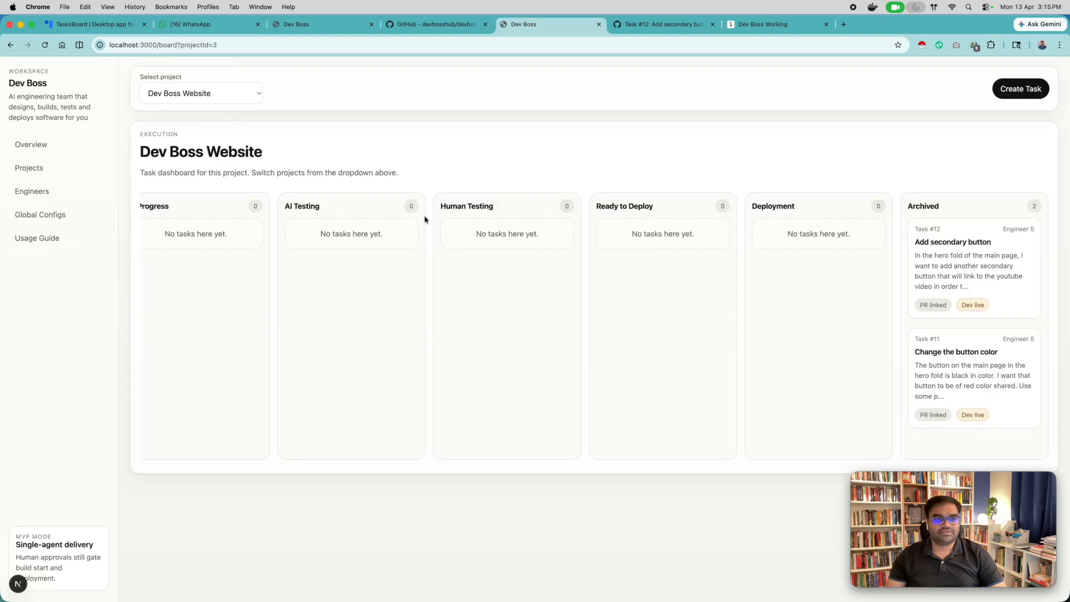
scroll(424, 219, left, 10)
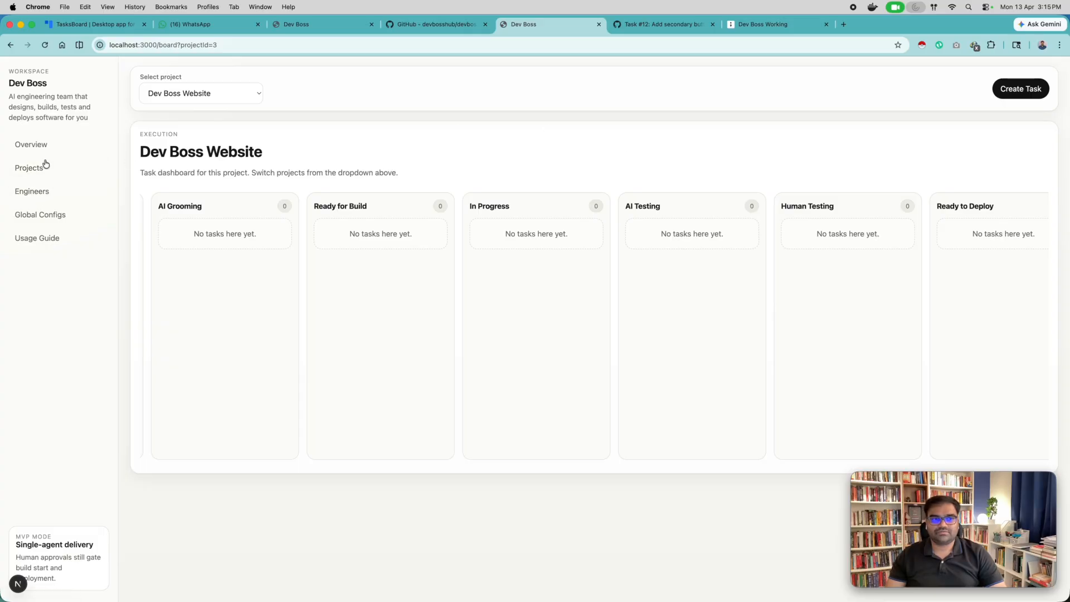
click(93, 174)
click(858, 223)
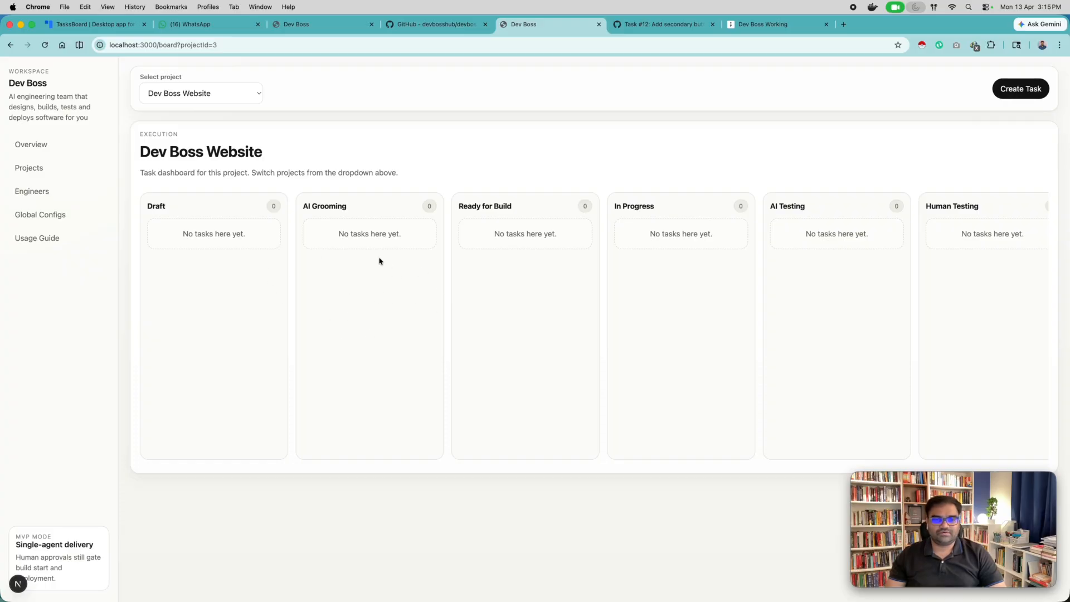
scroll(592, 295, right, 5)
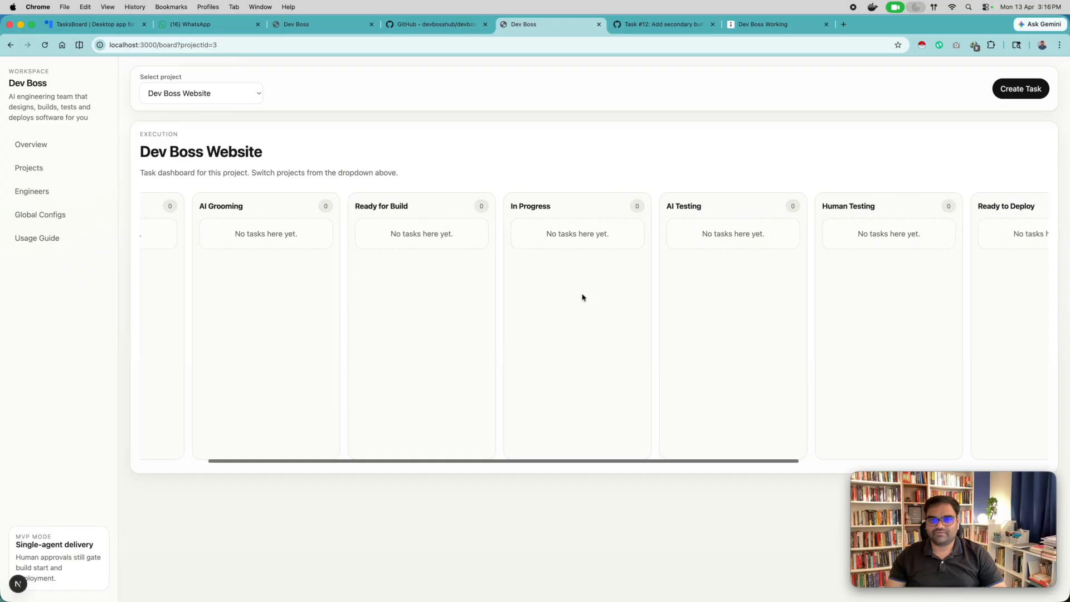
scroll(718, 280, right, 4)
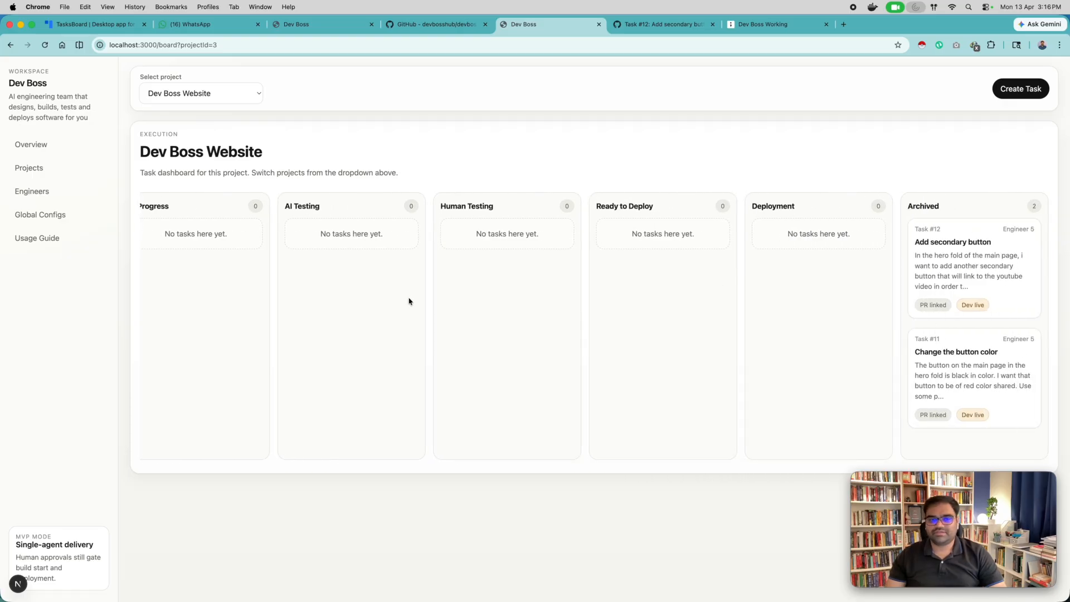
scroll(407, 299, left, 9)
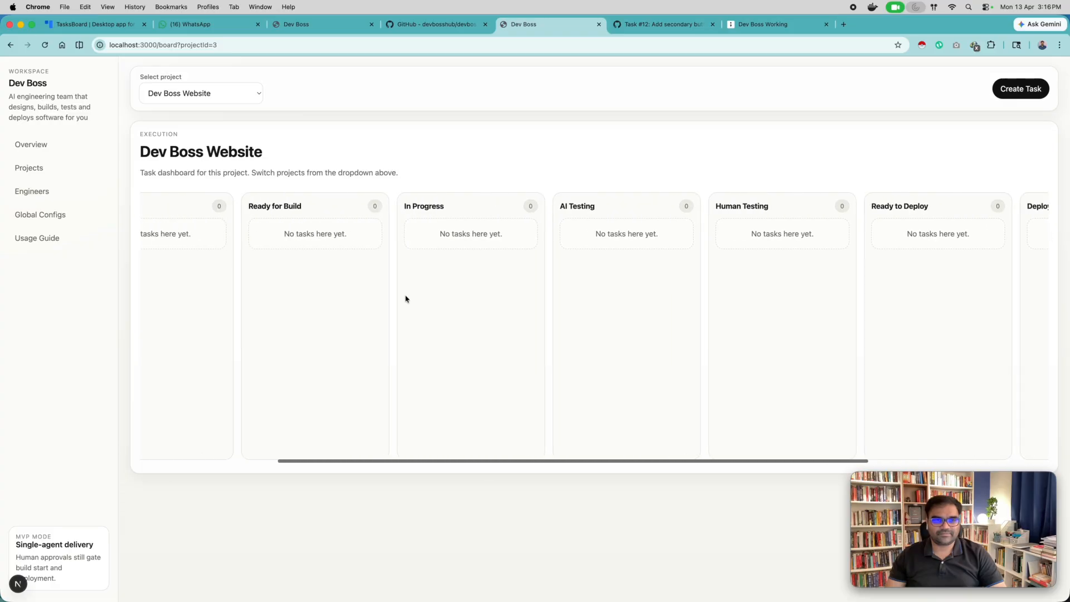